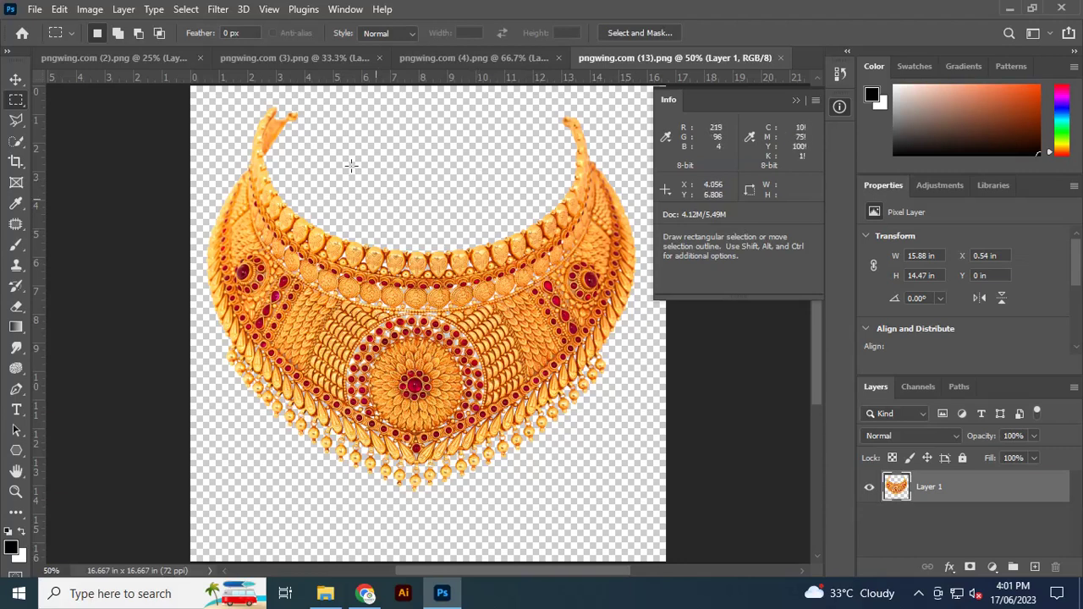
Review the saree model and jewellery images, pick the Move tool, and return to pngwing.com (13)
click(122, 59)
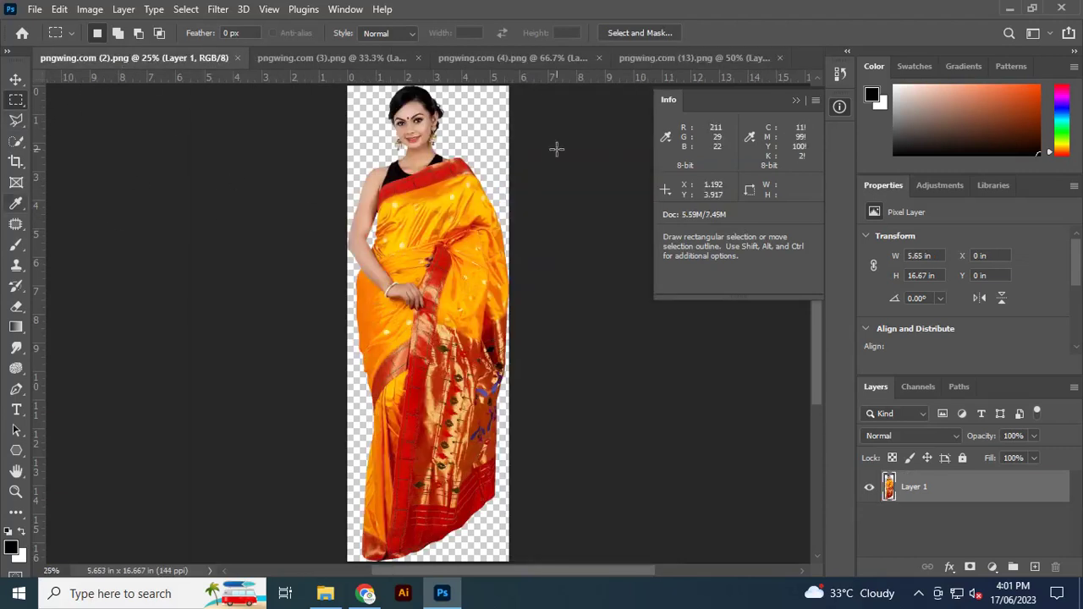
click(656, 57)
key(v)
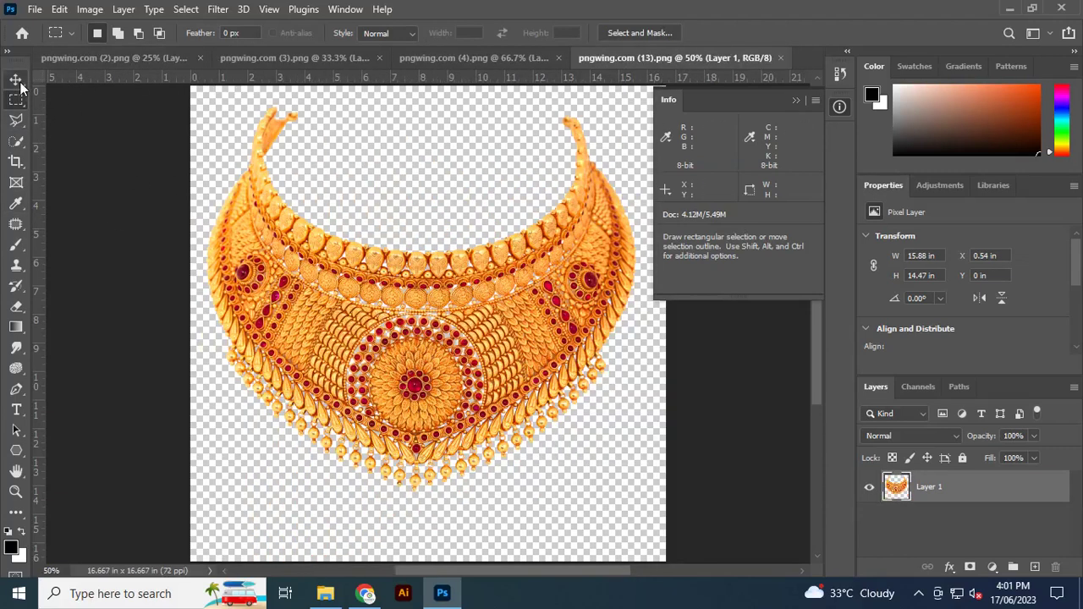
click(503, 57)
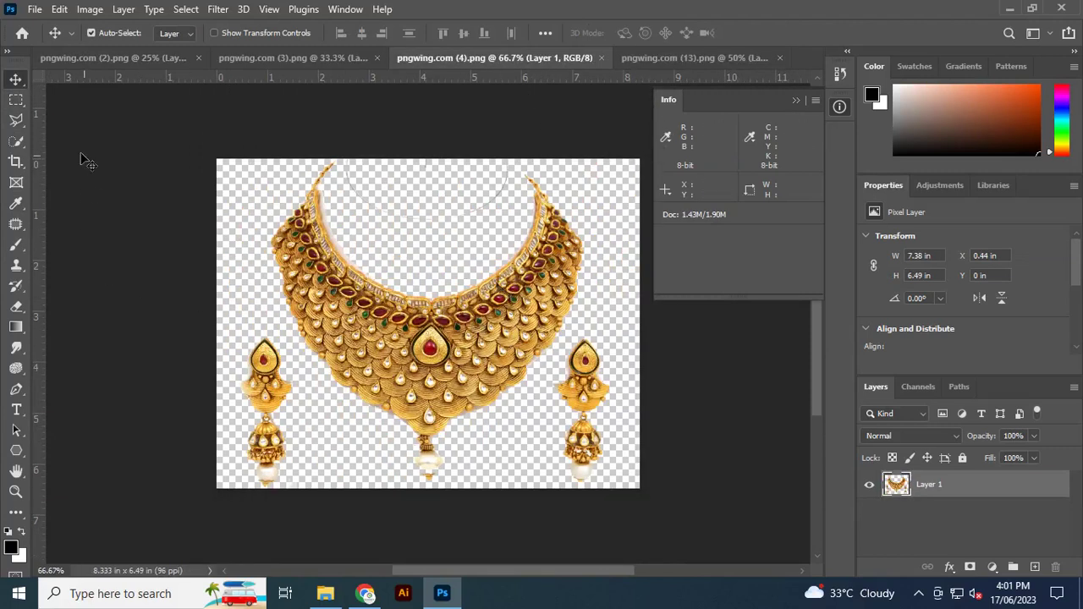
click(682, 58)
Drag the orange necklace into pngwing.com (2) and position it lower over the model's chest
mouse_move(484, 324)
mouse_down()
mouse_move(151, 57)
mouse_move(438, 181)
mouse_move(418, 172)
mouse_up()
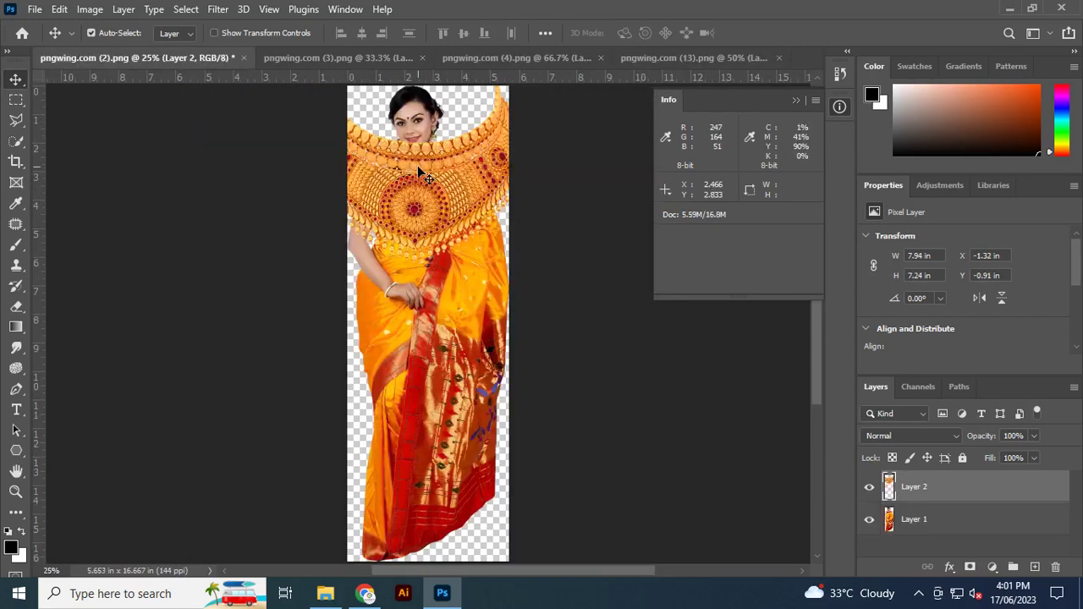
scroll(418, 168, up, 2)
scroll(419, 169, up, 2)
scroll(421, 254, up, 2)
mouse_move(422, 262)
mouse_down()
mouse_move(640, 434)
mouse_move(551, 433)
mouse_up()
Shrink the necklace to about 23% and move it up onto the model's neck
key(ctrl+t)
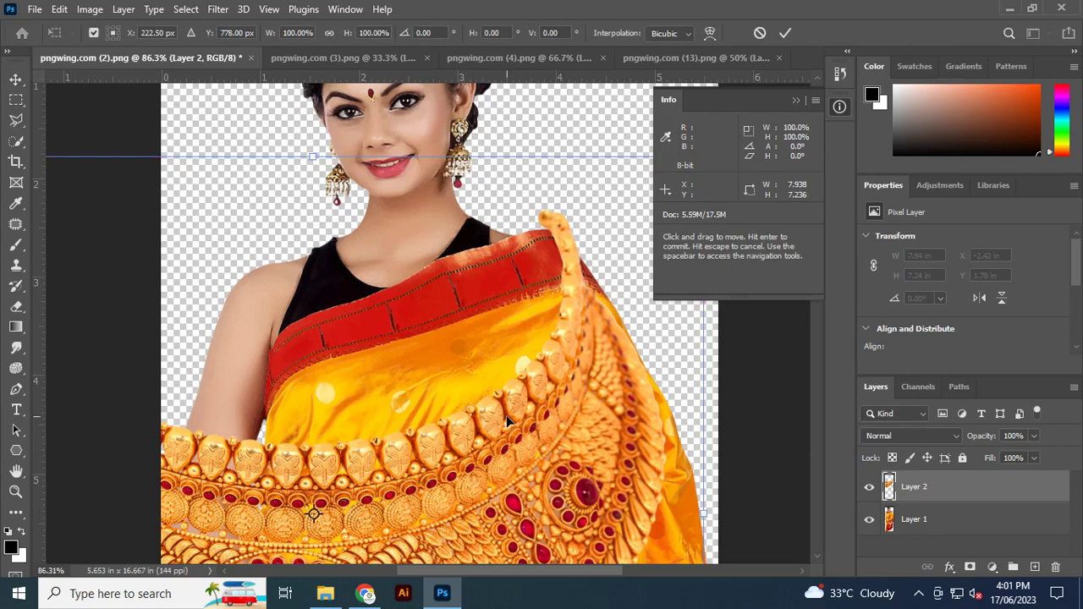
click(796, 101)
drag(707, 158, 403, 432)
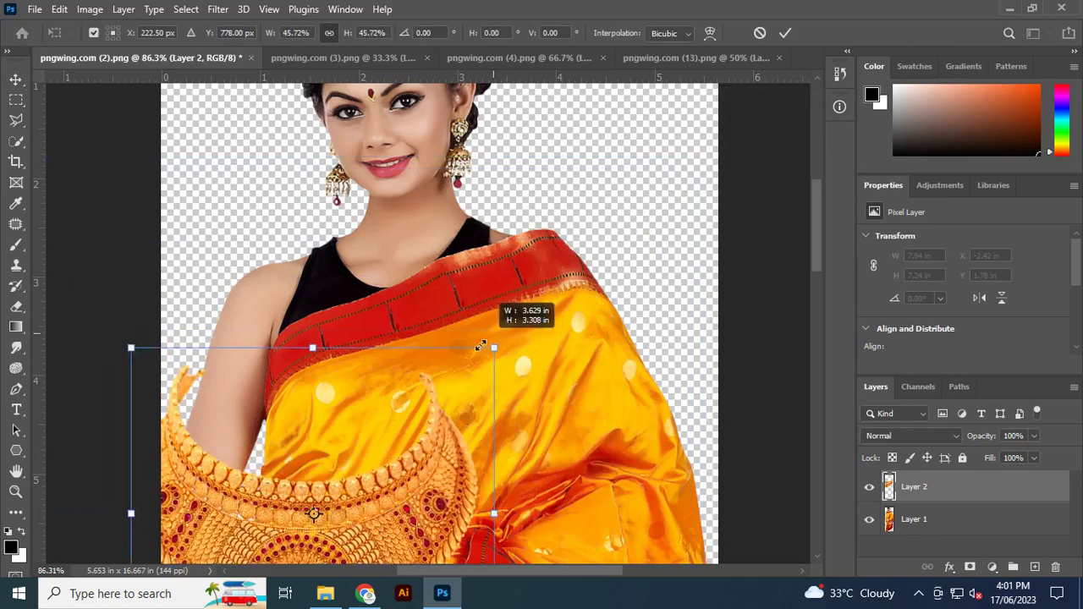
drag(320, 511, 412, 245)
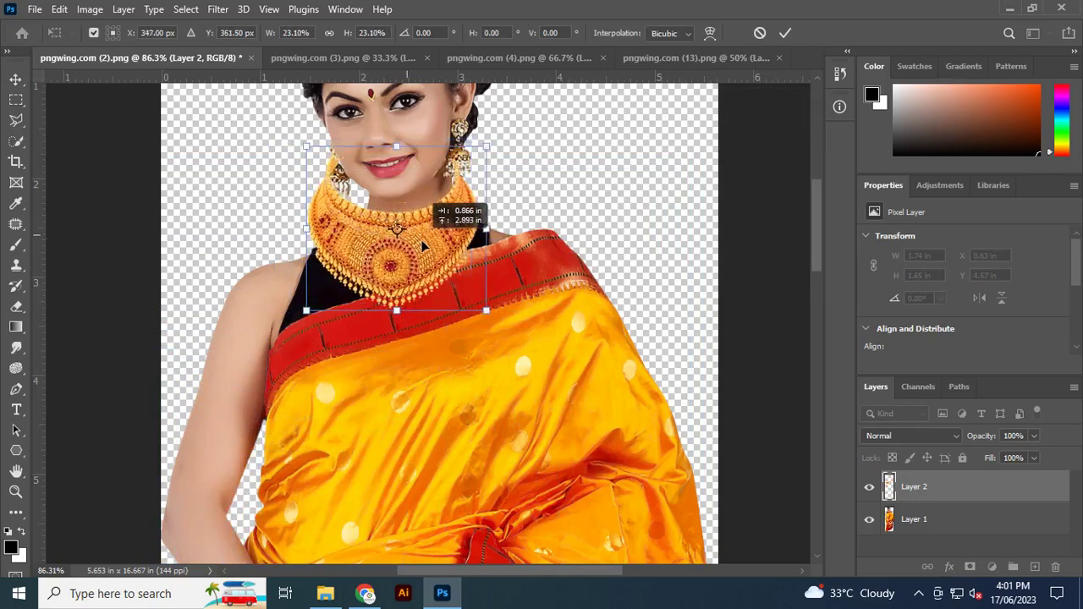
scroll(433, 203, up, 2)
scroll(432, 191, up, 3)
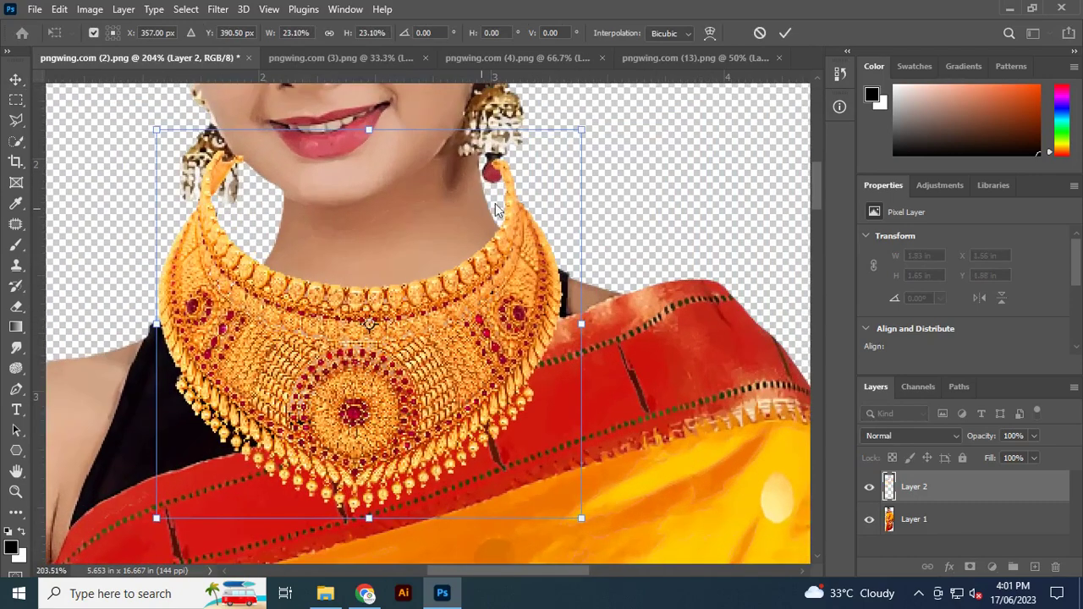
Refine the necklace scale to 17.5%, fine-tune its place on the neck, and commit
drag(581, 128, 522, 183)
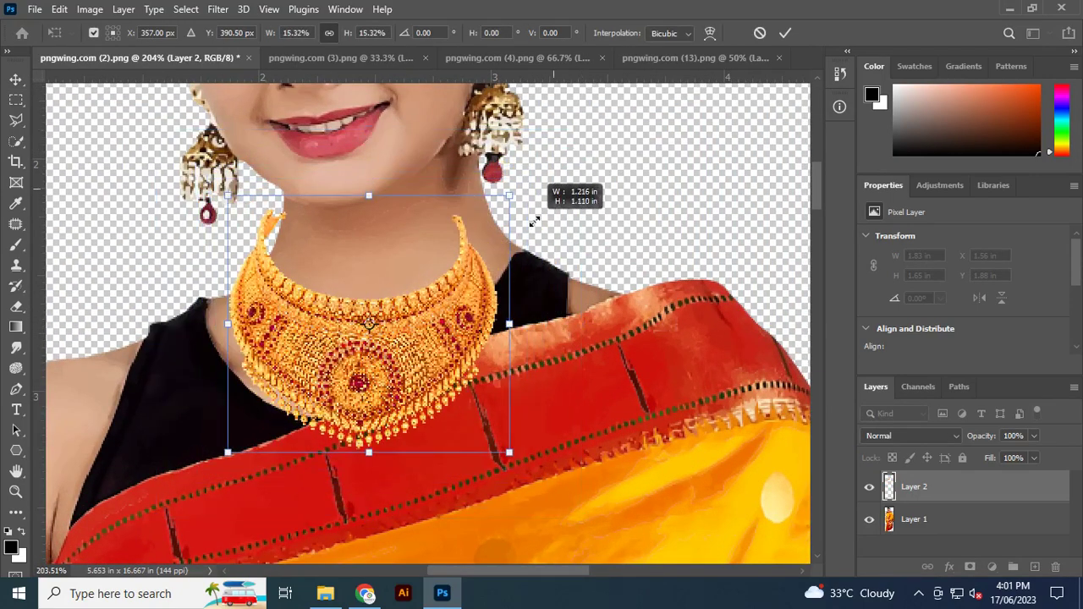
mouse_move(455, 351)
mouse_down()
mouse_move(474, 338)
mouse_move(463, 335)
mouse_move(460, 351)
mouse_up()
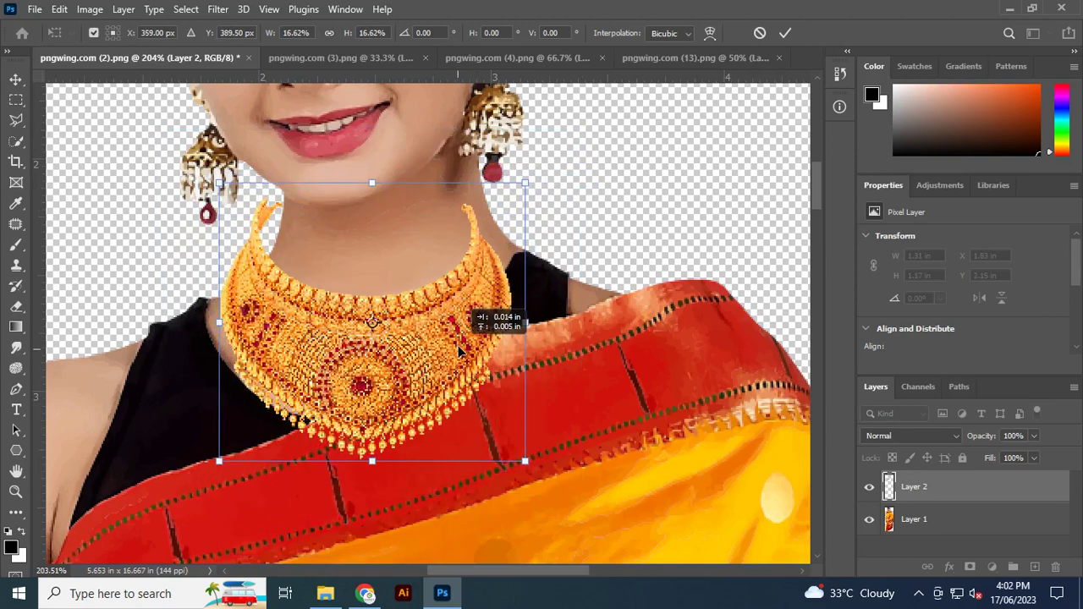
mouse_move(460, 351)
mouse_down()
mouse_move(468, 361)
mouse_move(475, 342)
mouse_up()
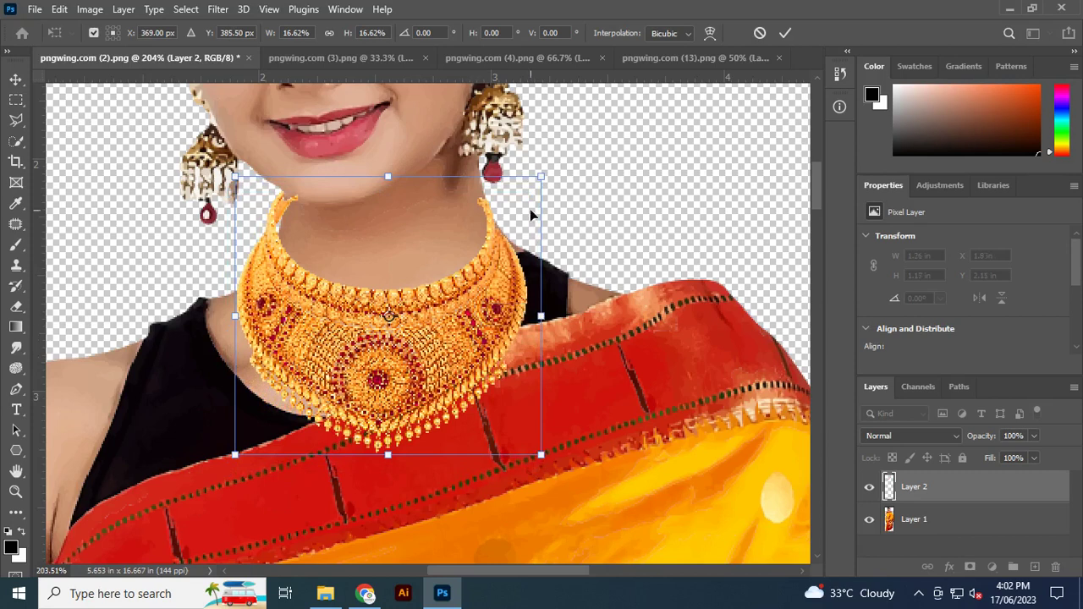
drag(541, 177, 557, 163)
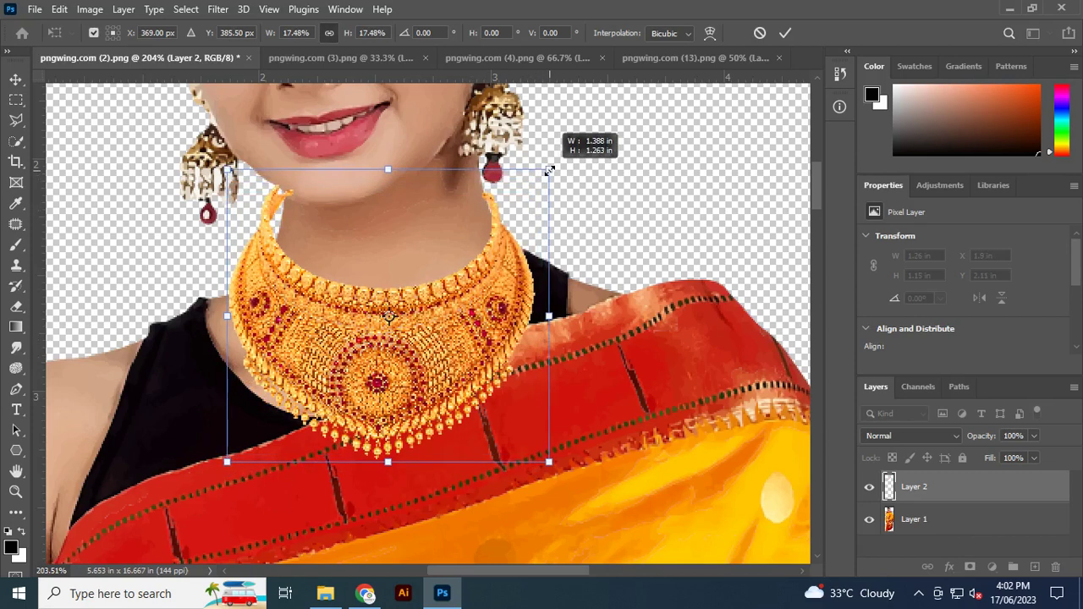
drag(503, 304, 492, 306)
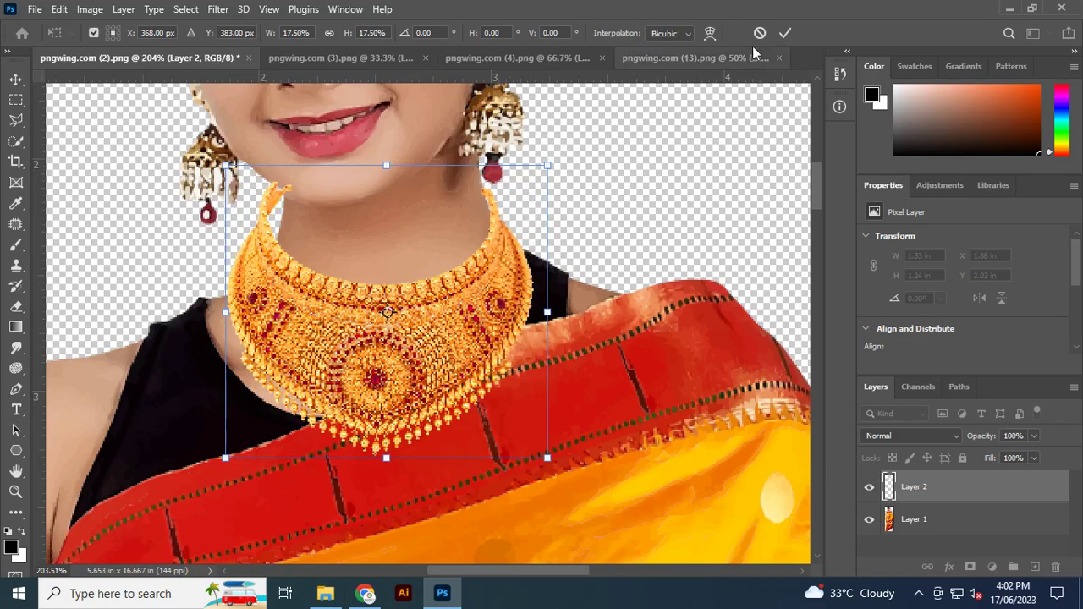
click(785, 33)
Reselect Layer 2 and nudge the necklace down and left to X 1.85 in, Y 2.12 in
scroll(457, 340, down, 2)
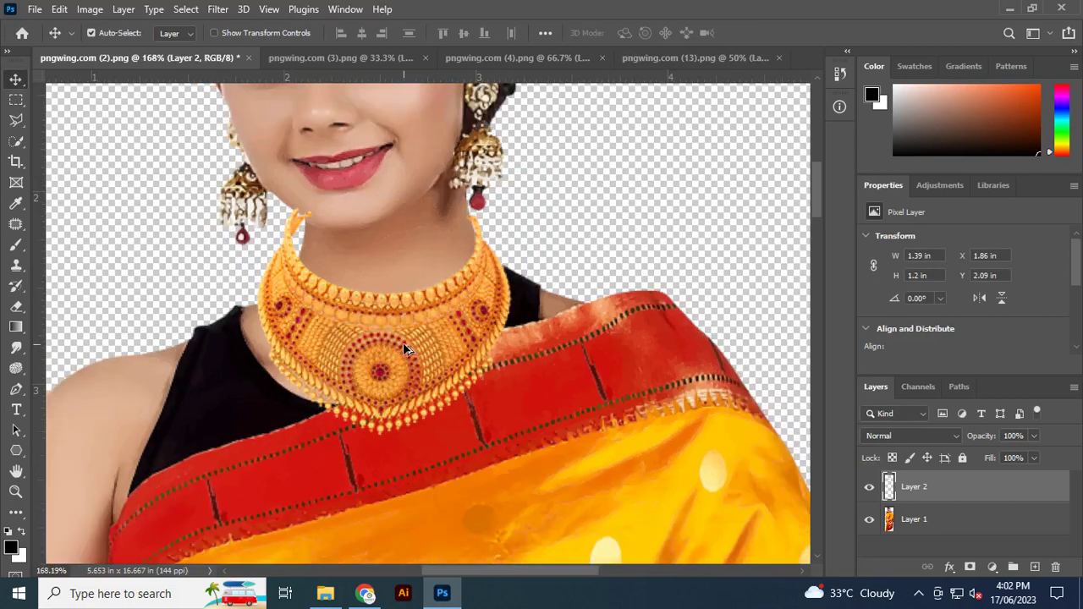
click(962, 526)
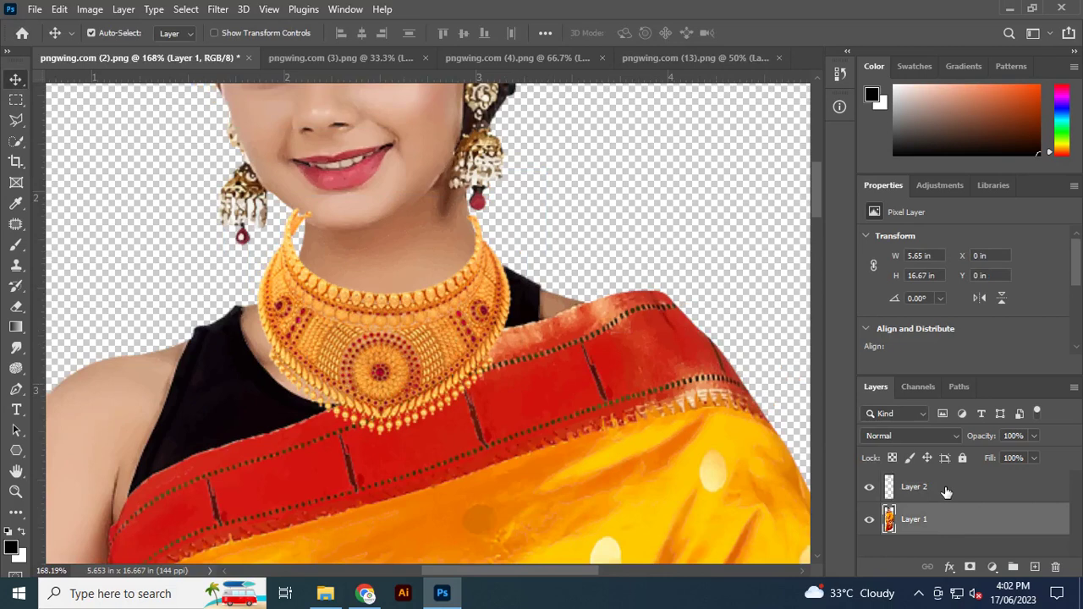
click(944, 495)
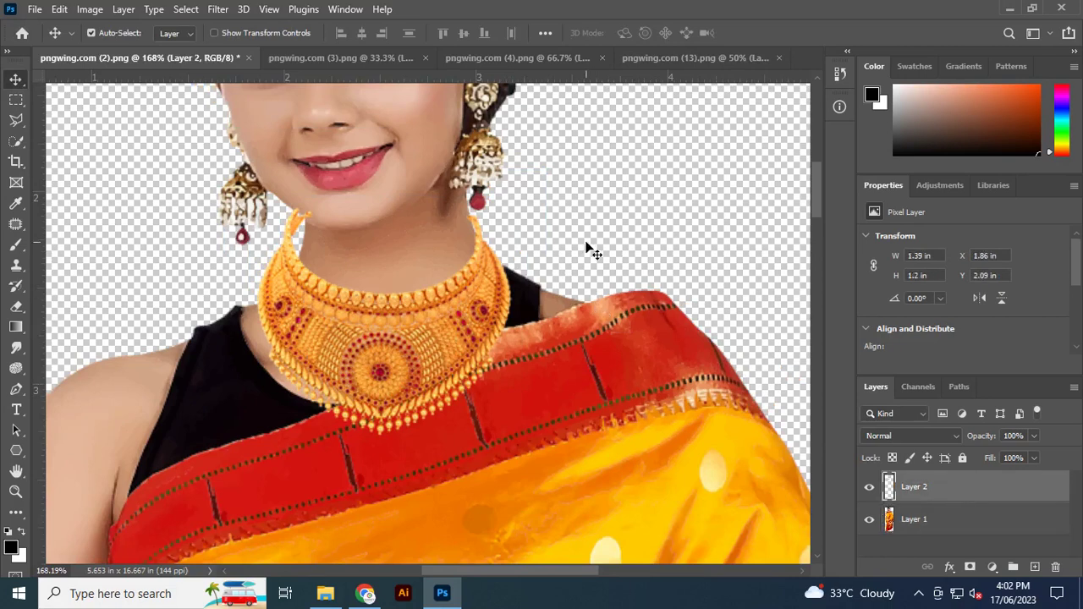
scroll(395, 211, up, 1)
scroll(421, 241, up, 2)
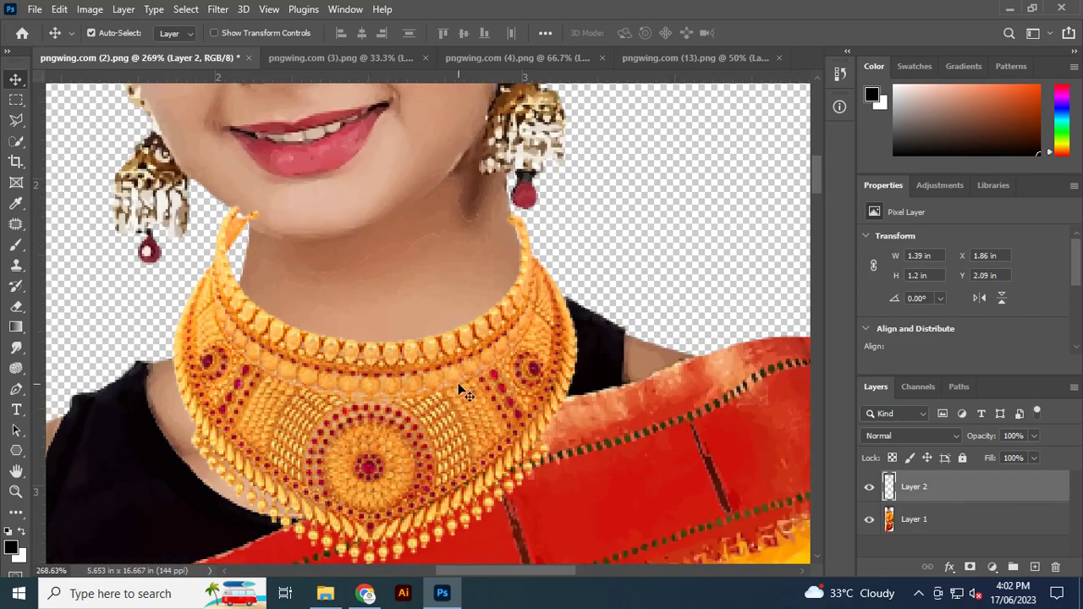
mouse_move(458, 385)
mouse_down()
mouse_move(458, 421)
mouse_move(455, 398)
mouse_up()
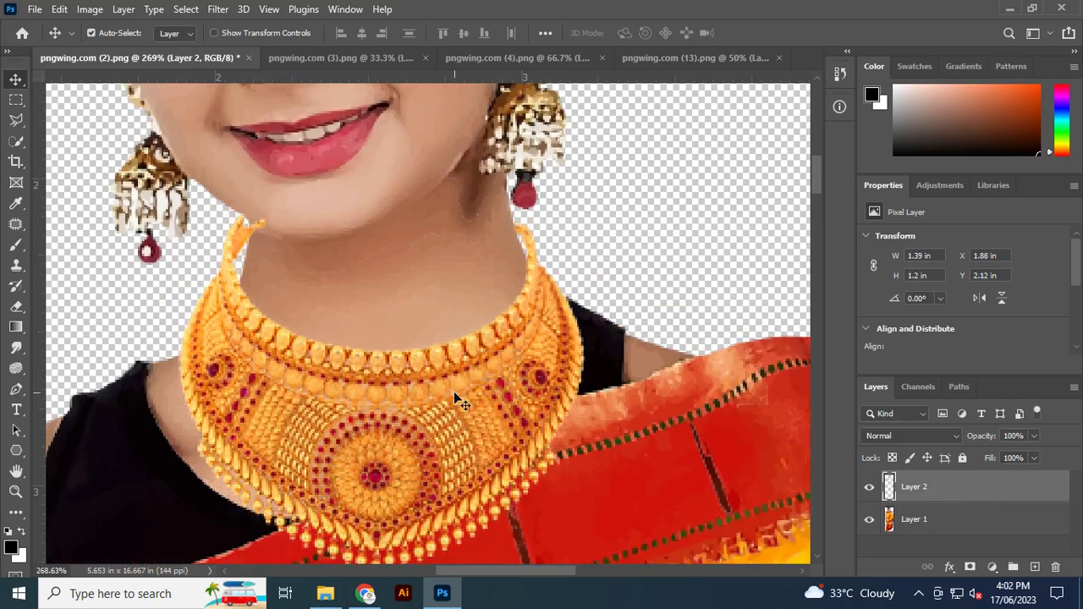
drag(429, 391, 414, 407)
key(ctrl+t)
Switch the necklace to Warp and bend its centre, lower corners and bottom edge
right_click(421, 395)
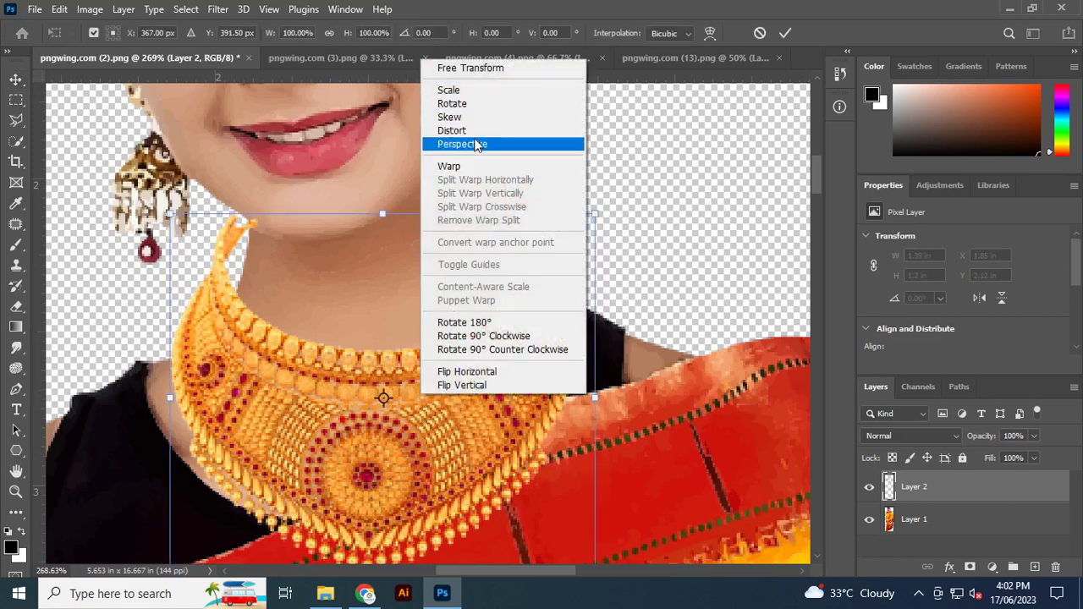
click(475, 168)
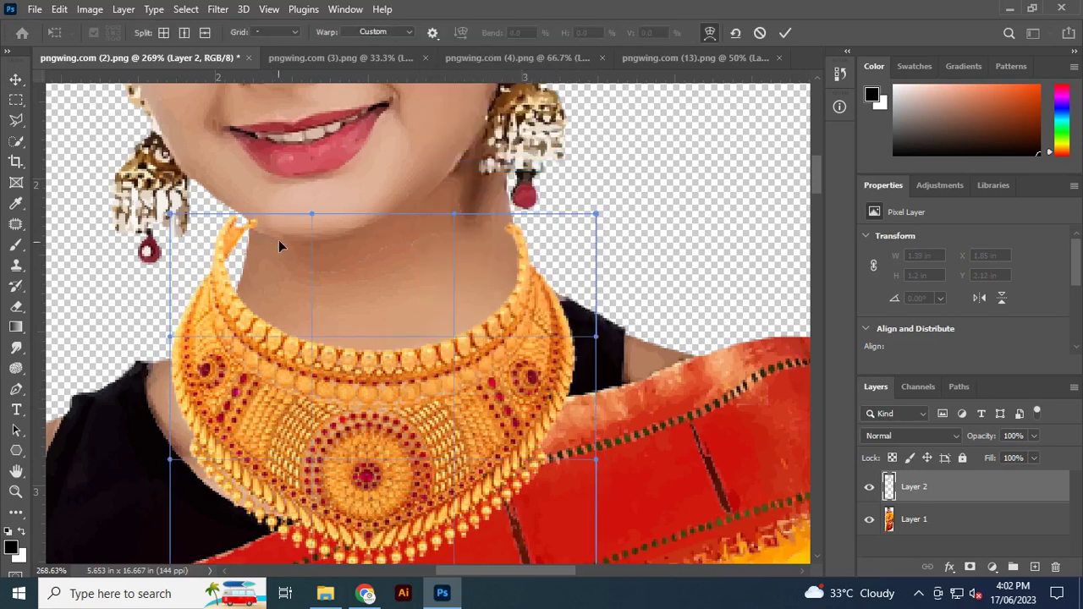
scroll(335, 491, down, 2)
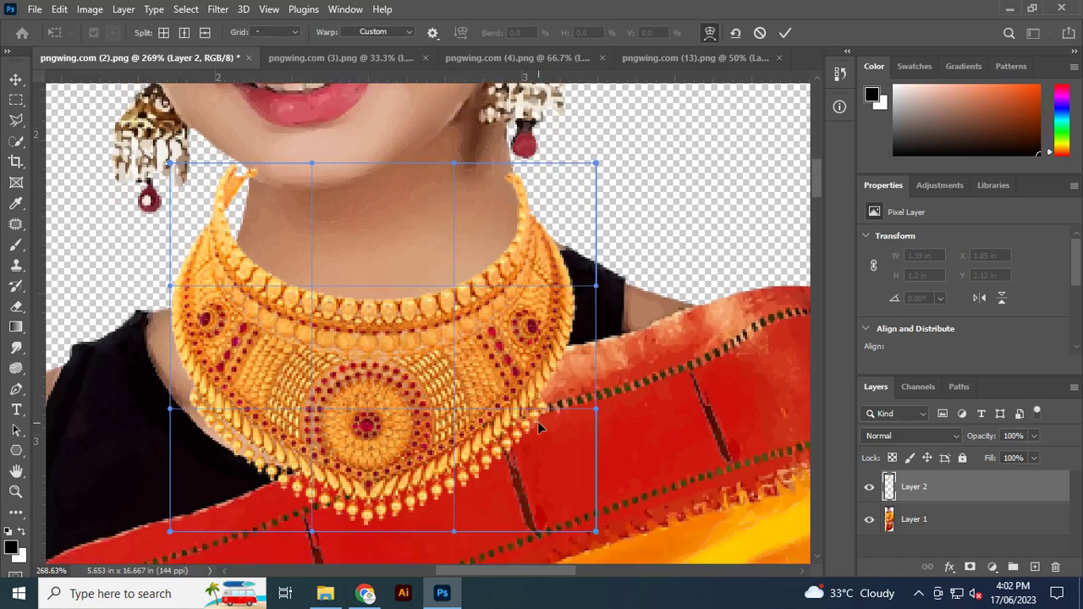
scroll(382, 424, down, 1)
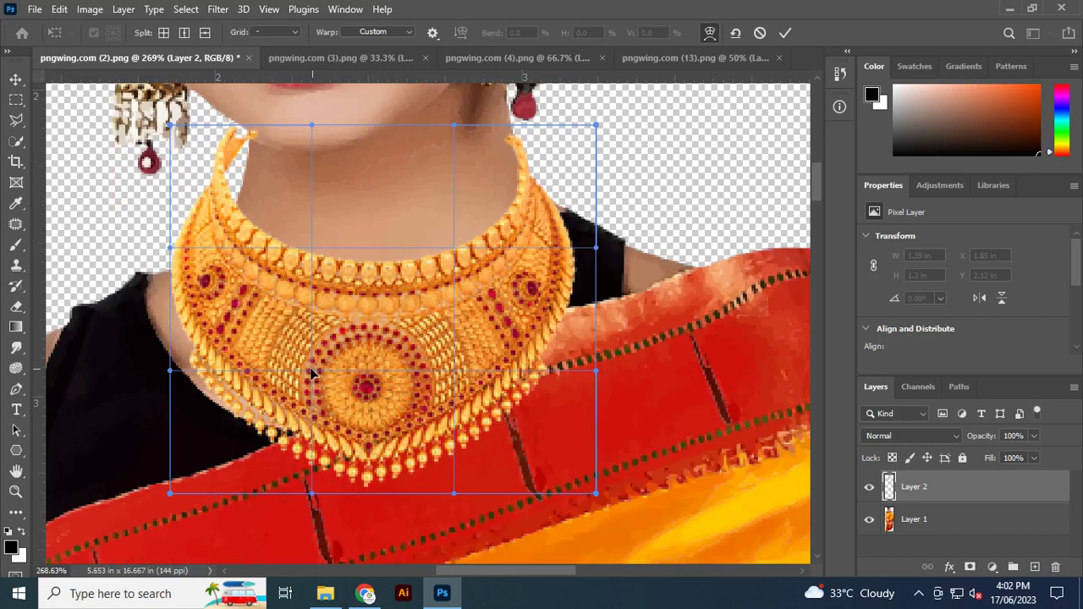
drag(313, 372, 303, 368)
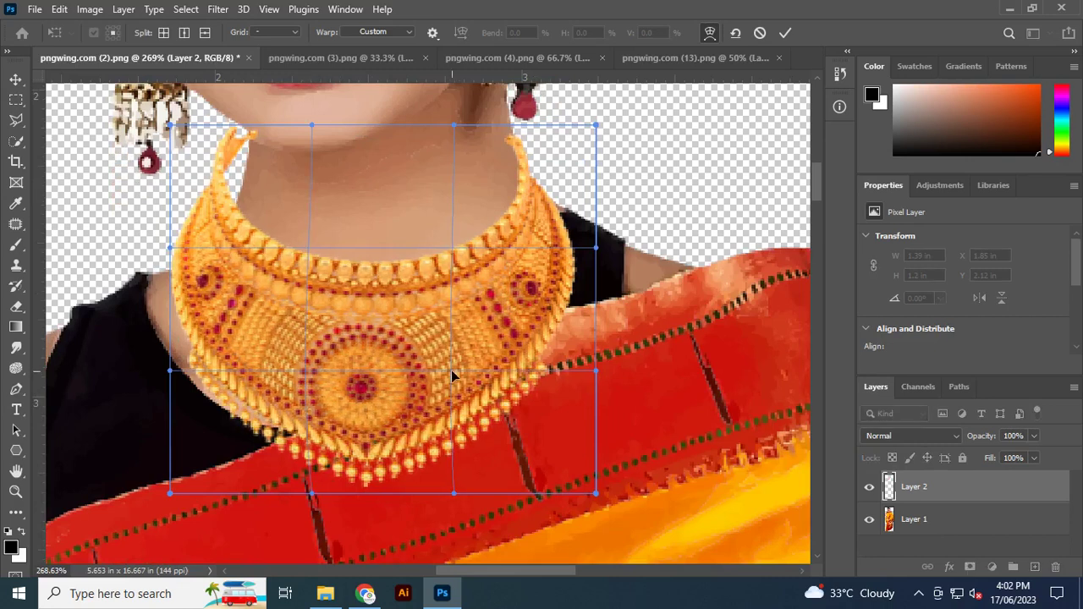
drag(445, 367, 443, 367)
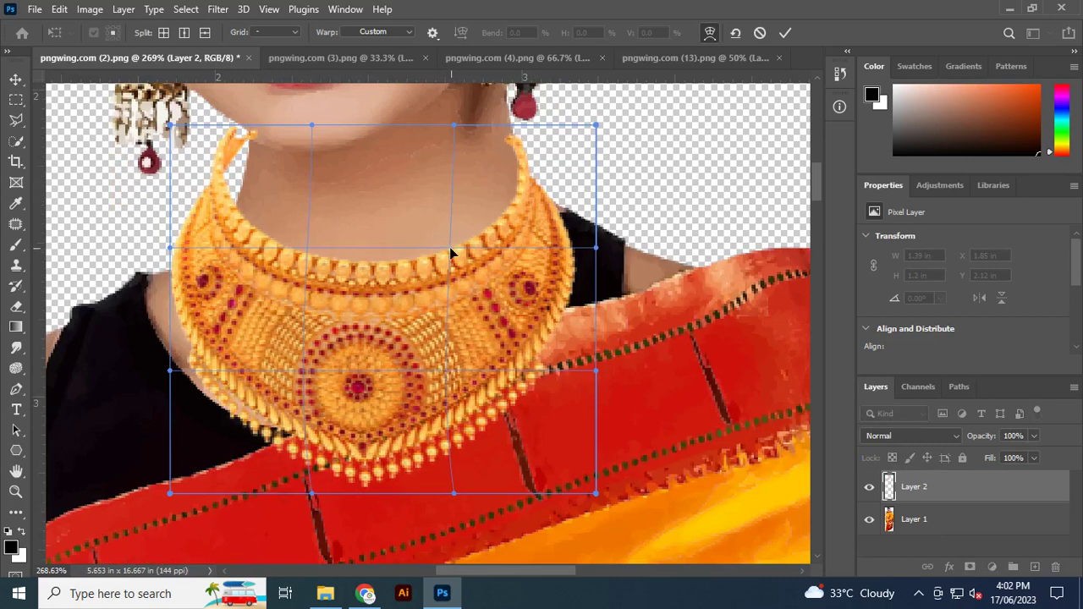
drag(446, 246, 444, 245)
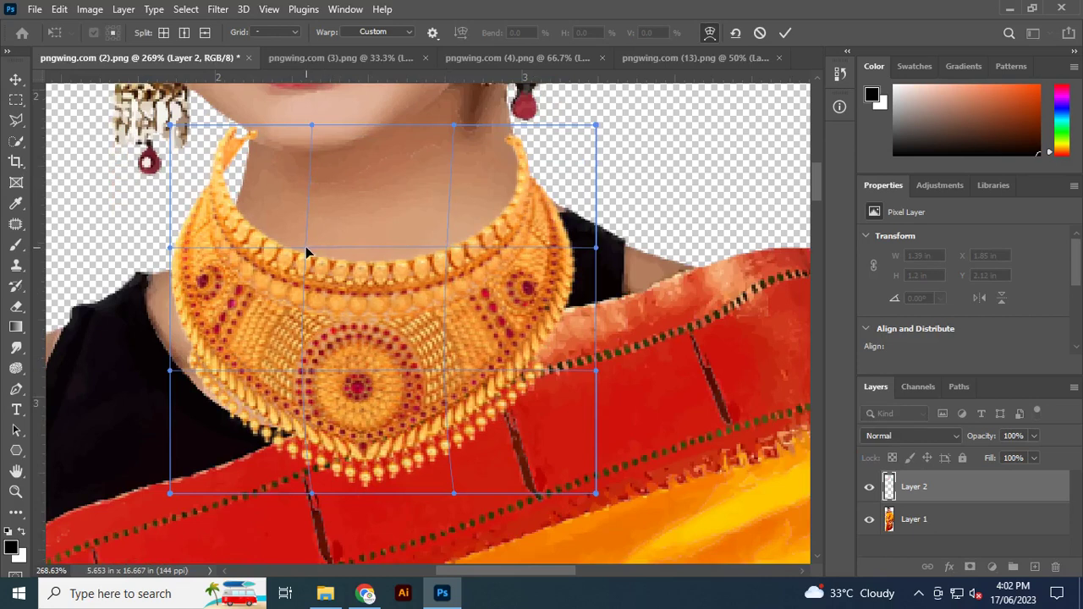
drag(304, 244, 303, 242)
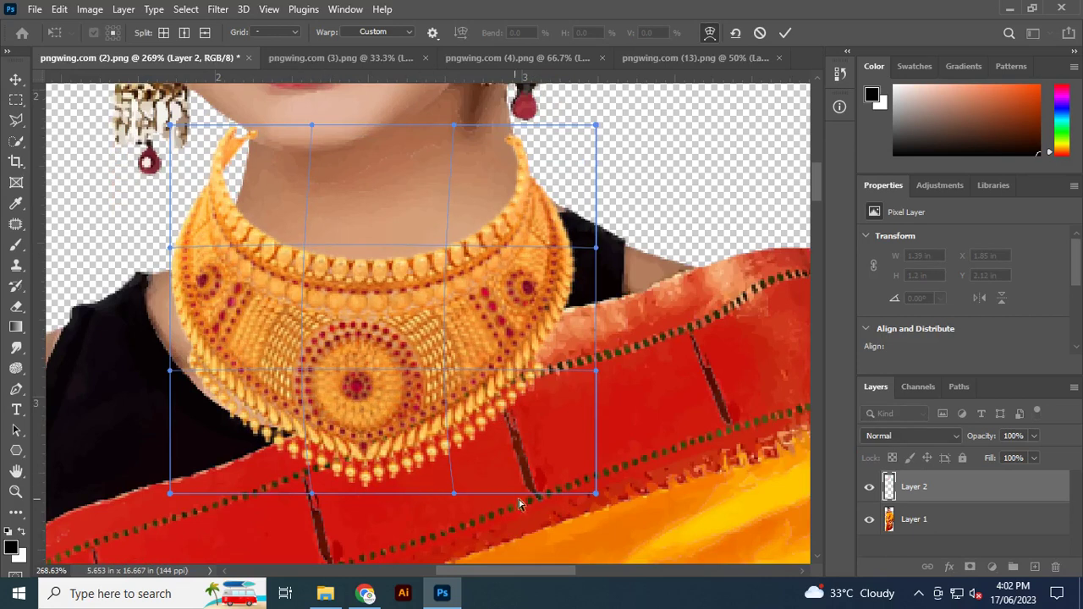
drag(596, 493, 585, 497)
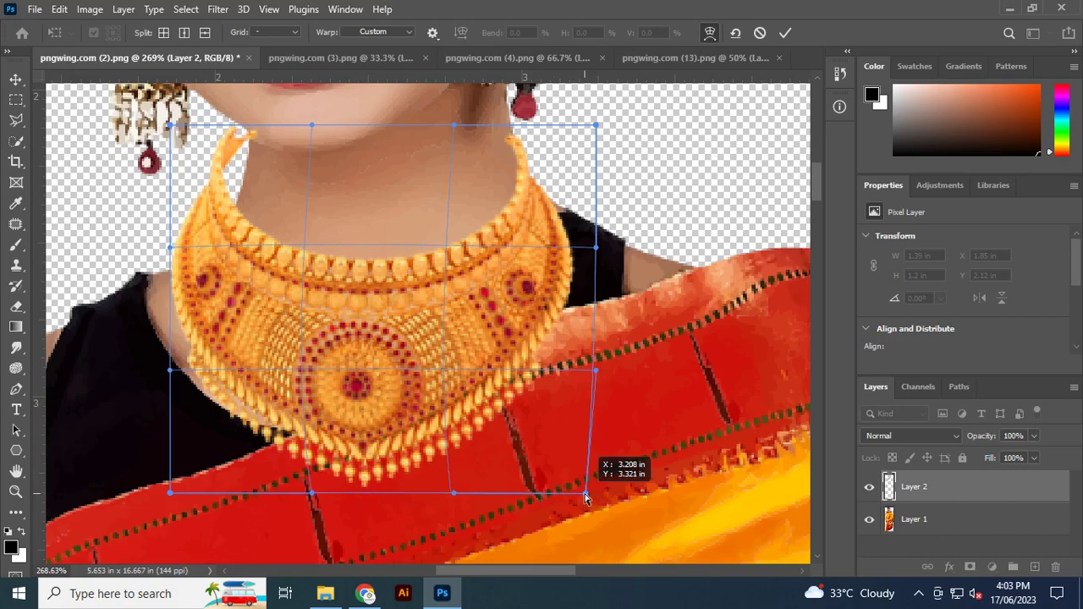
drag(170, 500, 170, 481)
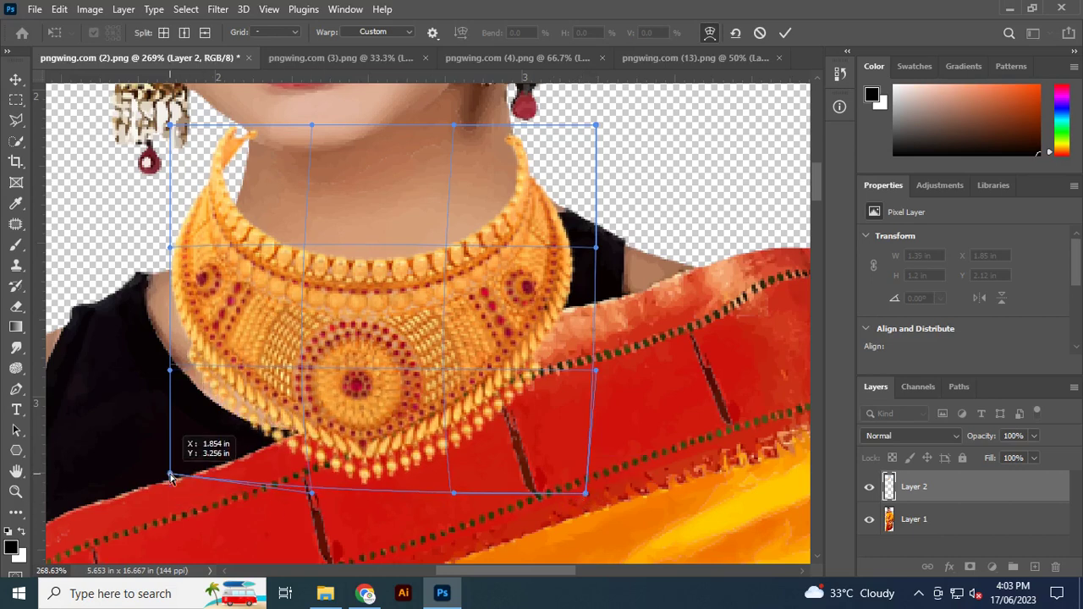
drag(440, 497, 437, 493)
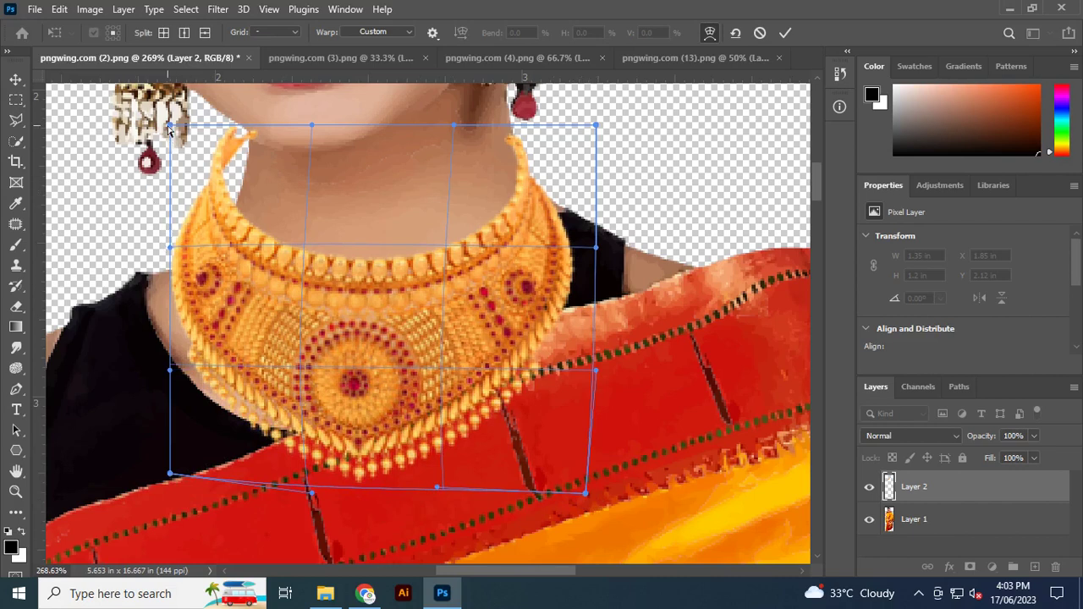
Pull the warp's top corners and top edge onto the neck, then commit the warp
drag(170, 124, 187, 211)
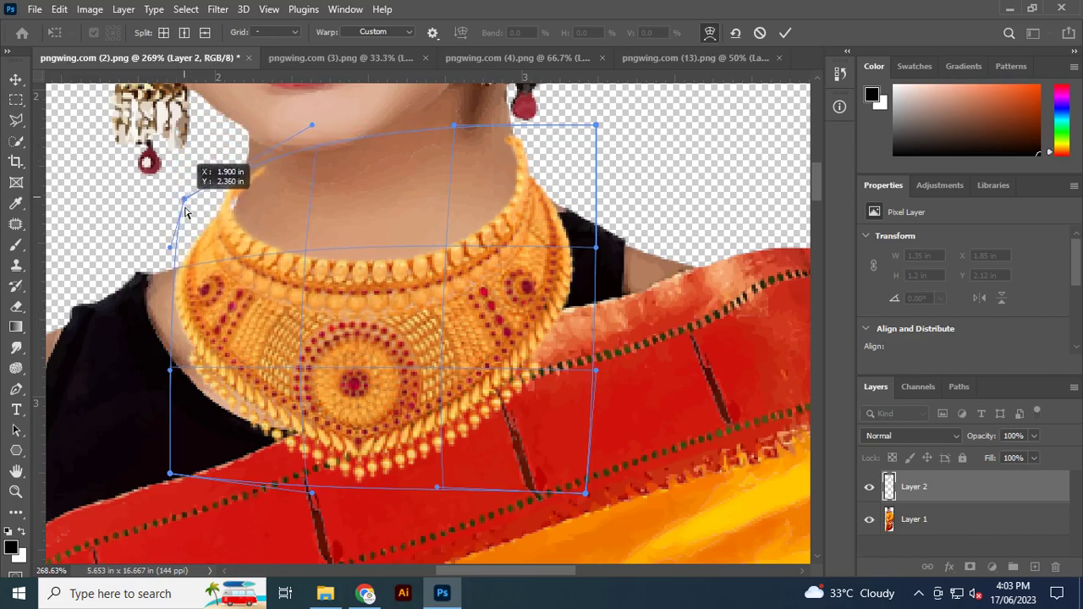
drag(186, 212, 181, 213)
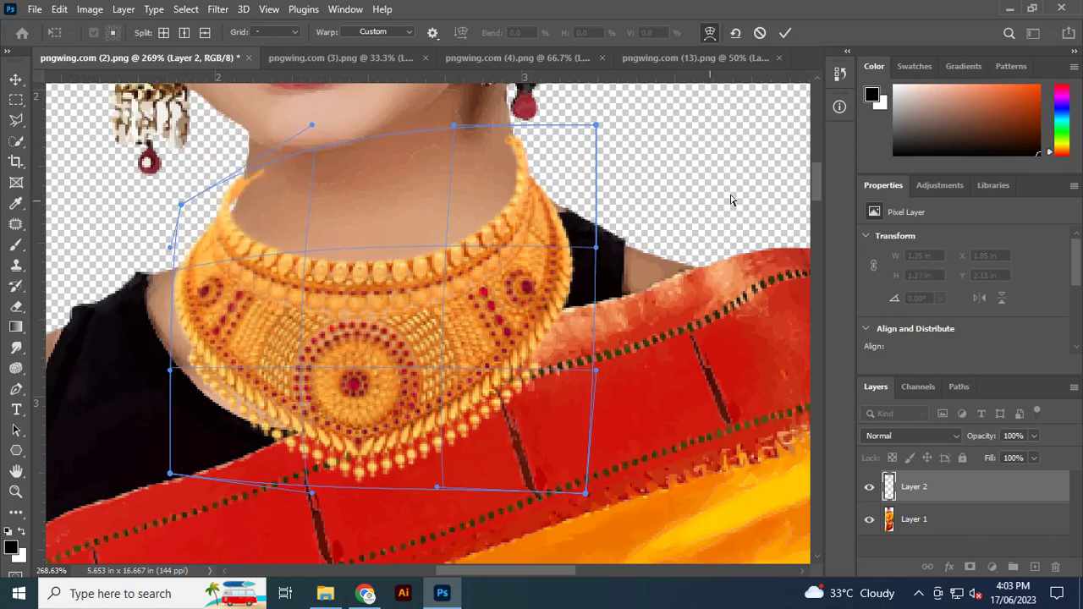
mouse_move(596, 128)
mouse_down()
mouse_move(624, 149)
mouse_move(618, 139)
mouse_up()
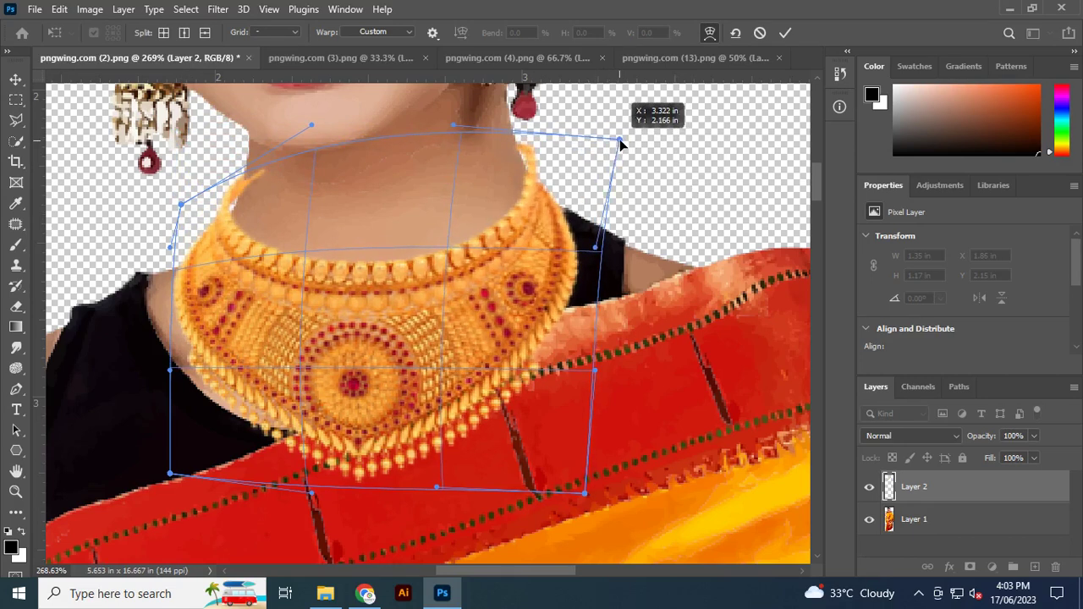
drag(618, 140, 620, 140)
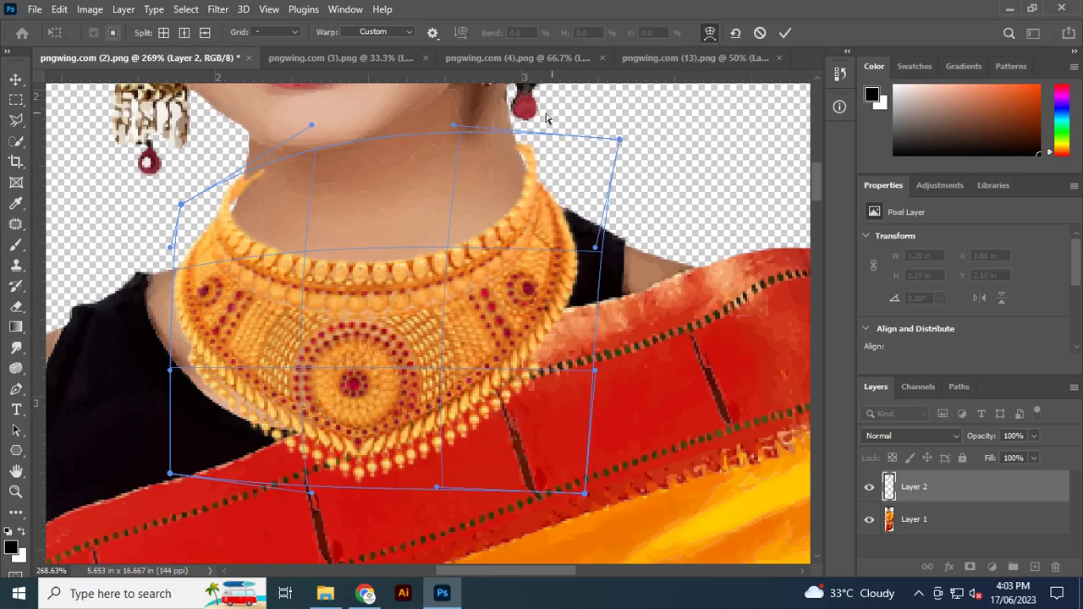
drag(455, 130, 442, 164)
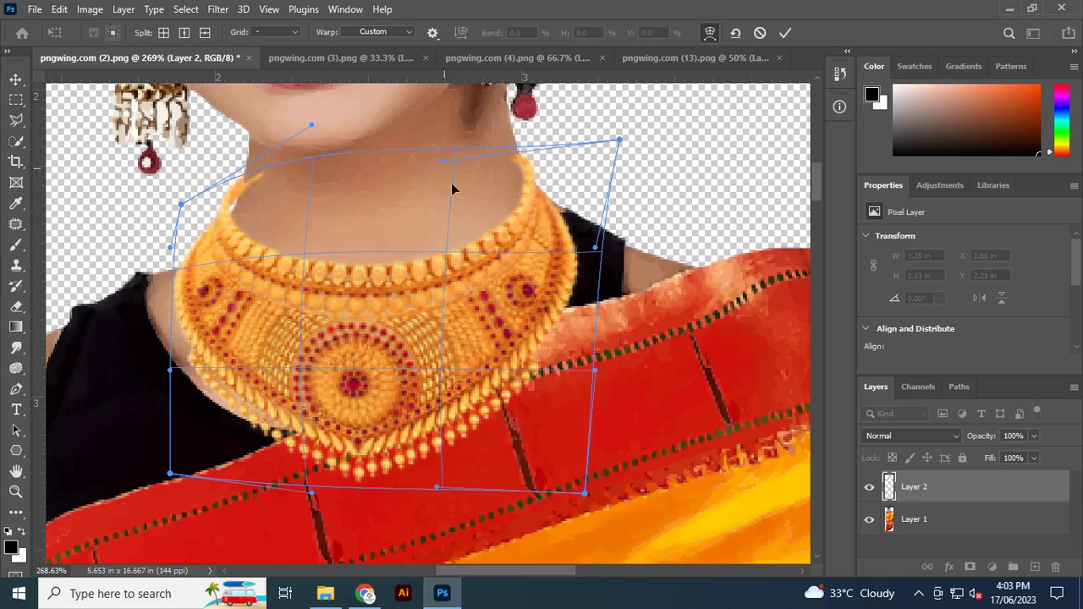
drag(595, 372, 584, 372)
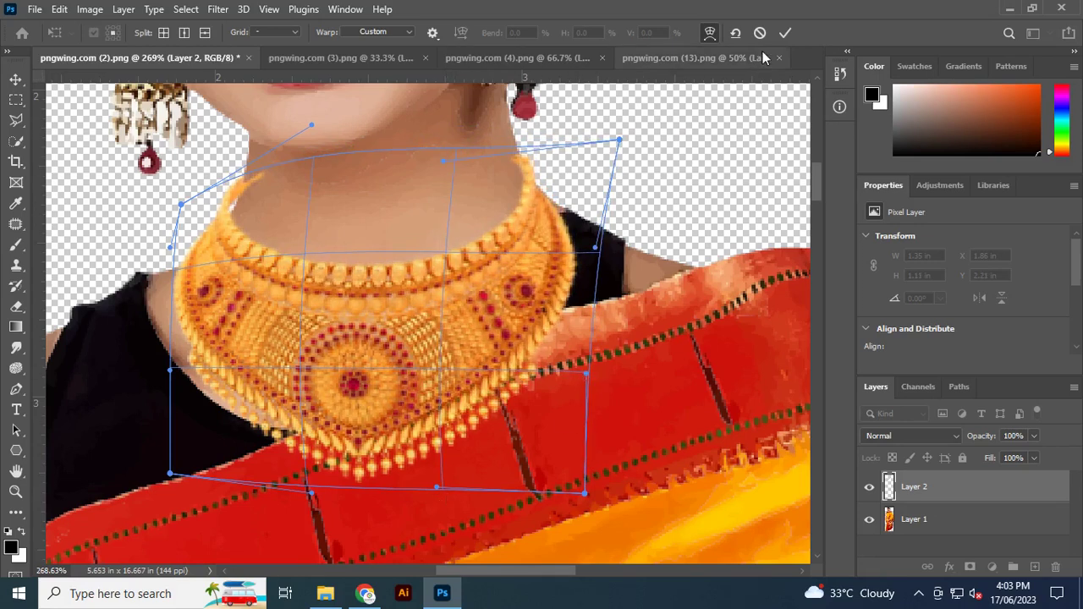
click(785, 32)
Add a layer mask to Layer 2 and paint #000000 over the necklace's neck-side tip
scroll(522, 130, up, 2)
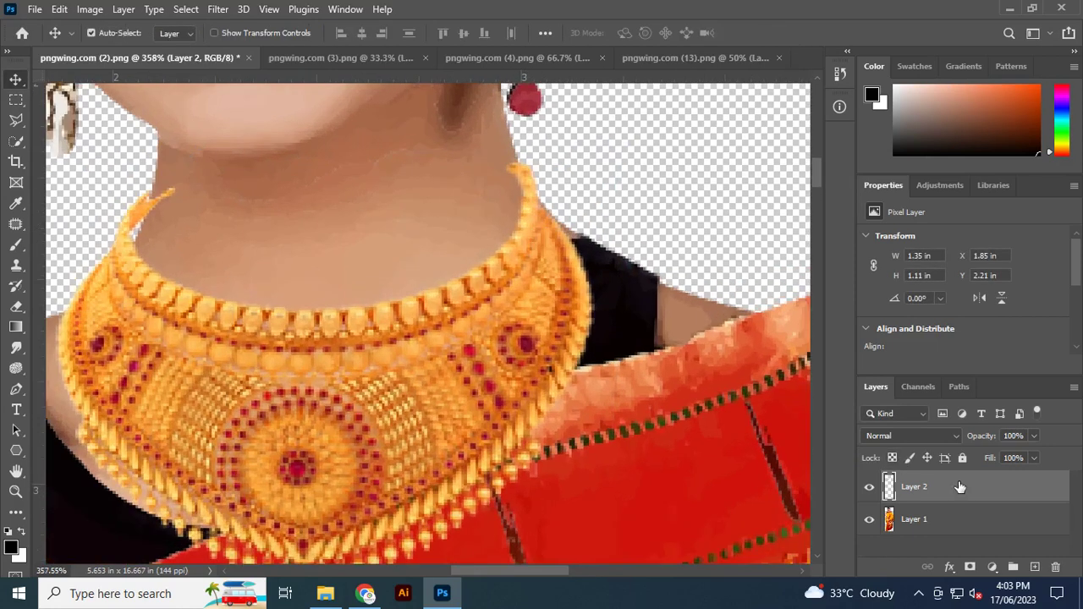
click(970, 567)
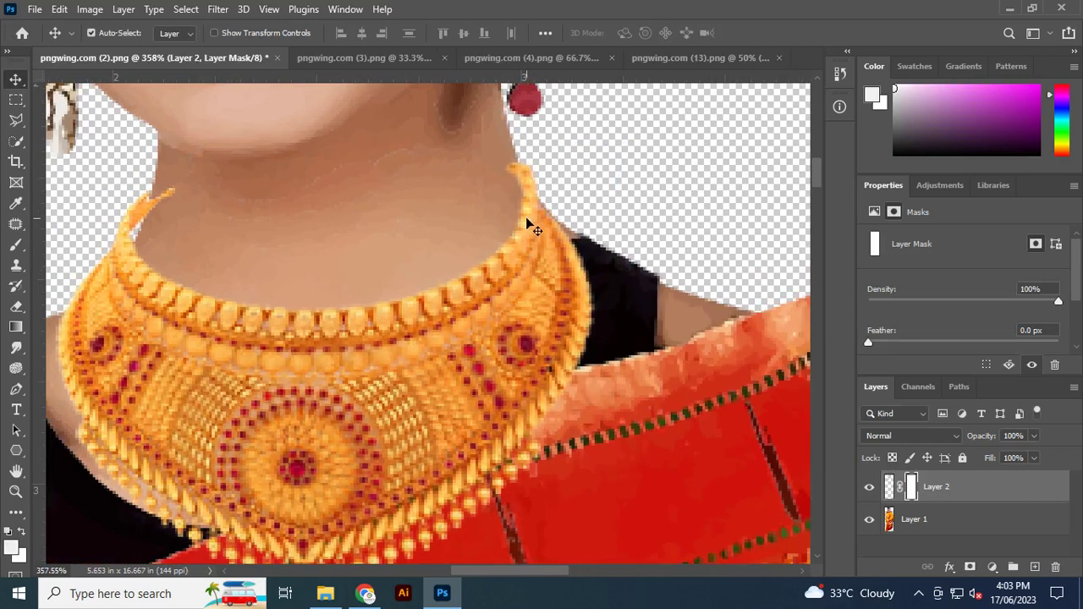
key(e)
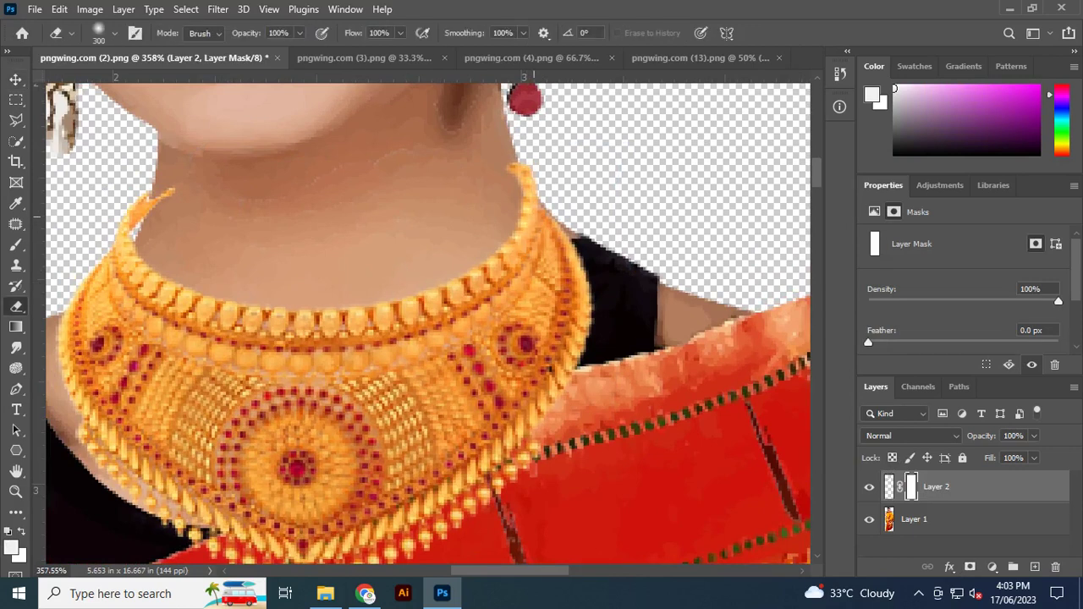
key(b)
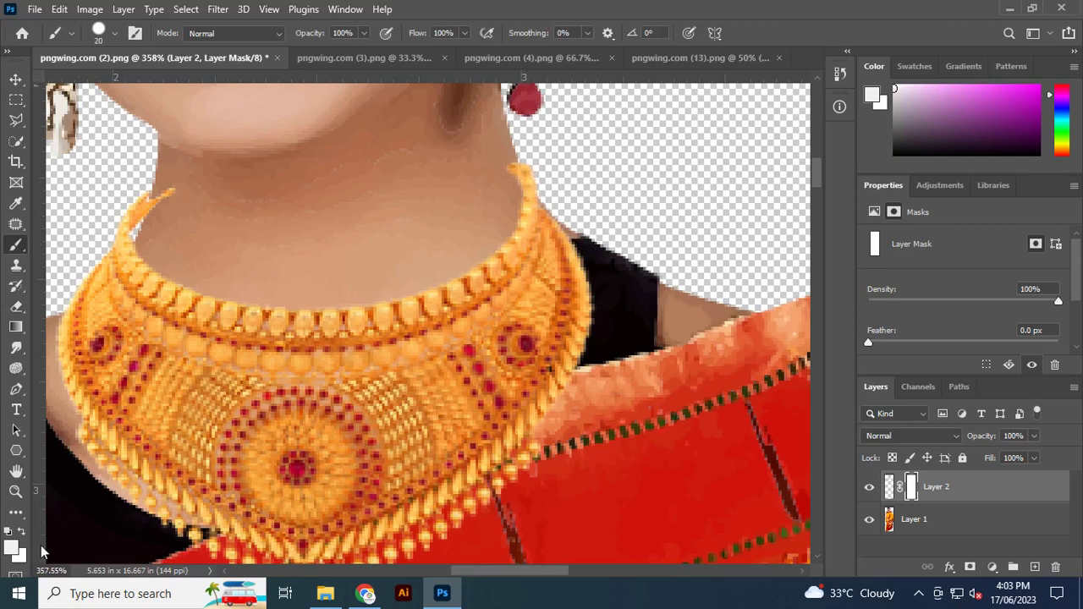
click(13, 549)
text(000000)
click(982, 159)
drag(498, 144, 551, 227)
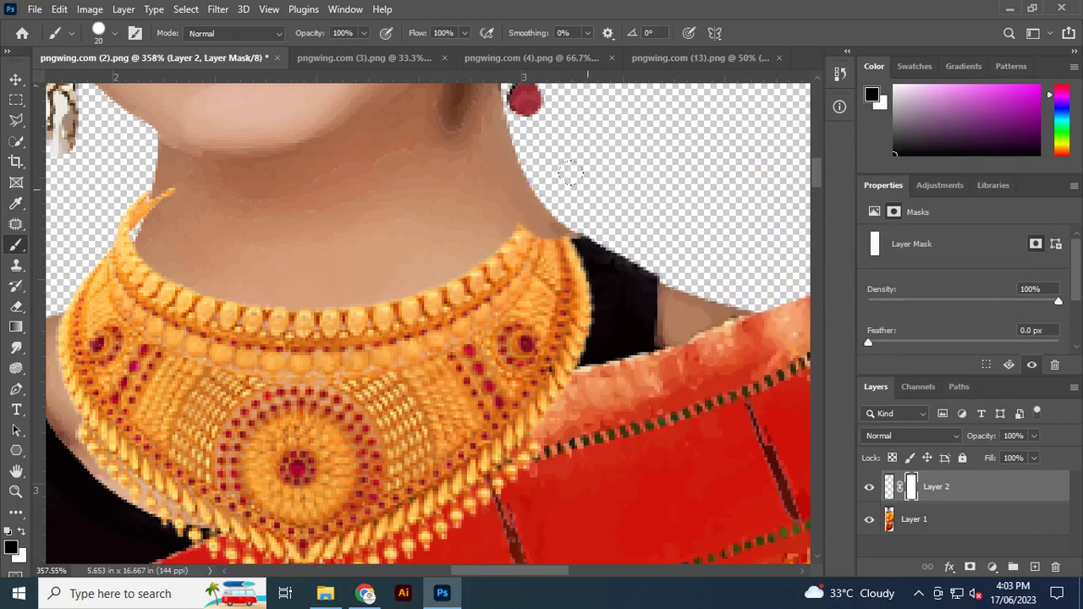
key(ctrl+z)
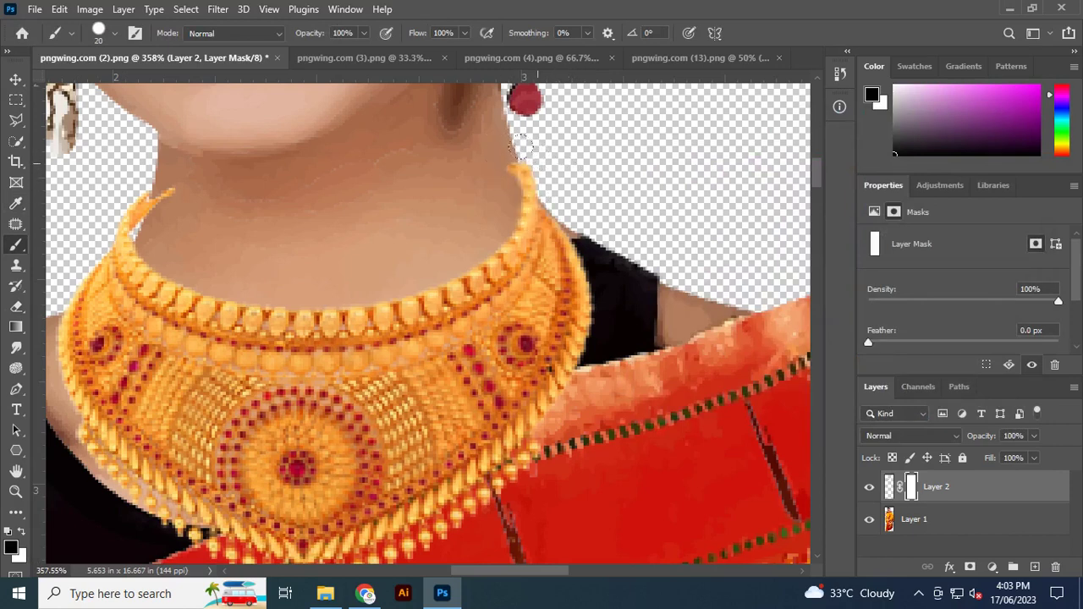
key(ctrl+shift+z)
key(ctrl+shift+z)
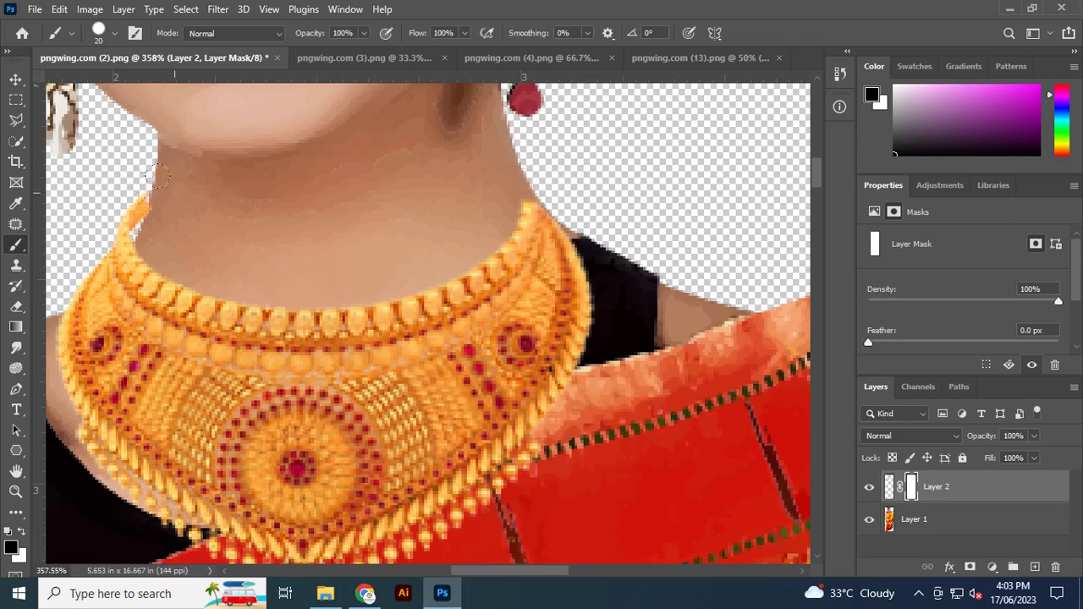
key(ctrl+shift+z)
key(ctrl+z)
Nudge the necklace slightly right and up on the neck with the Move tool
key(v)
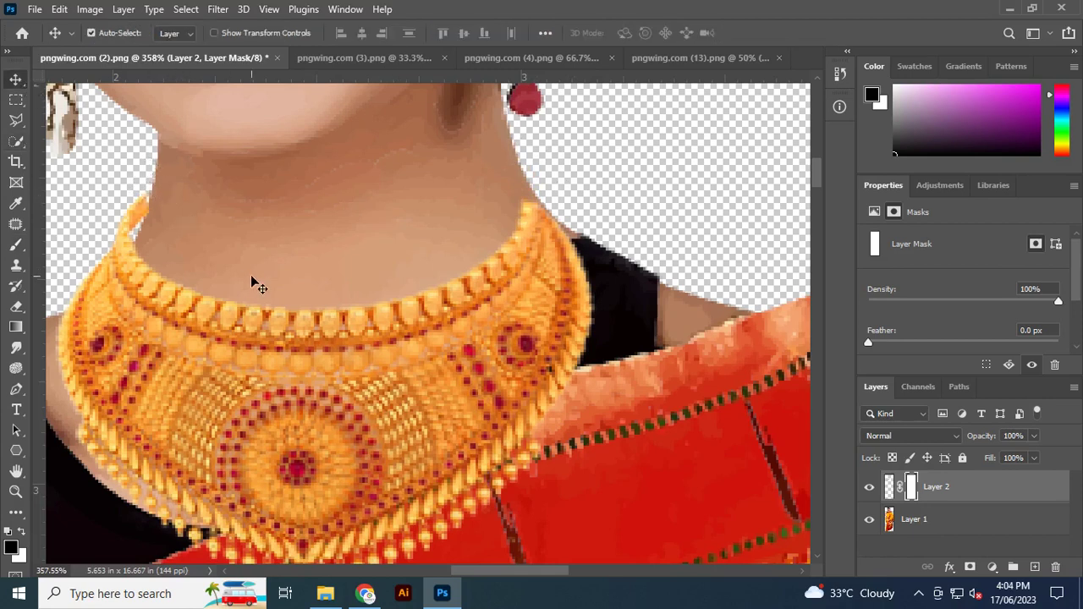
drag(330, 387, 340, 390)
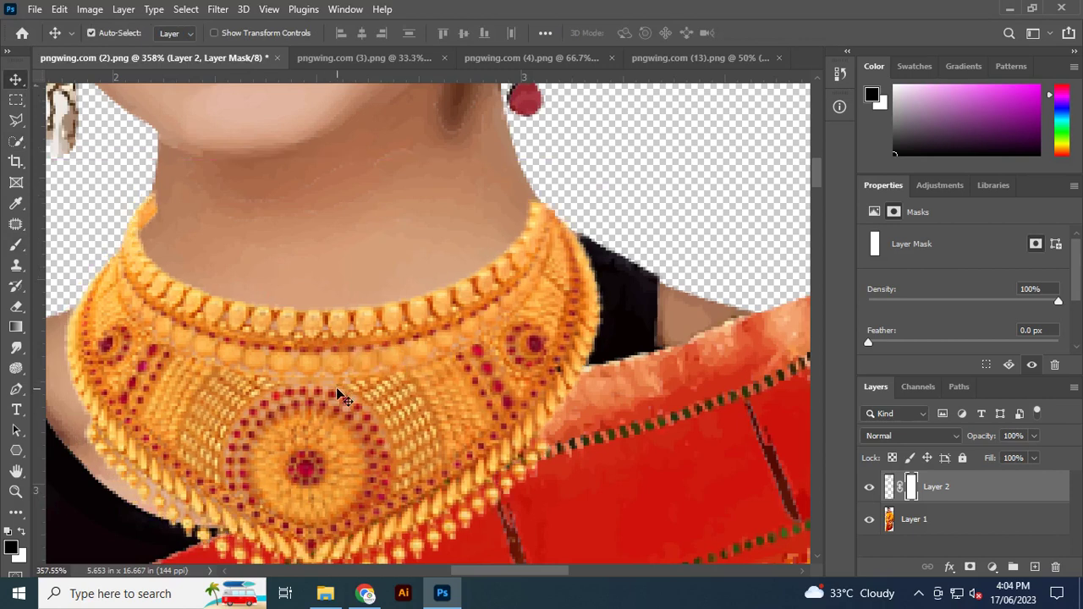
key(Up)
key(Up)
key(Up)
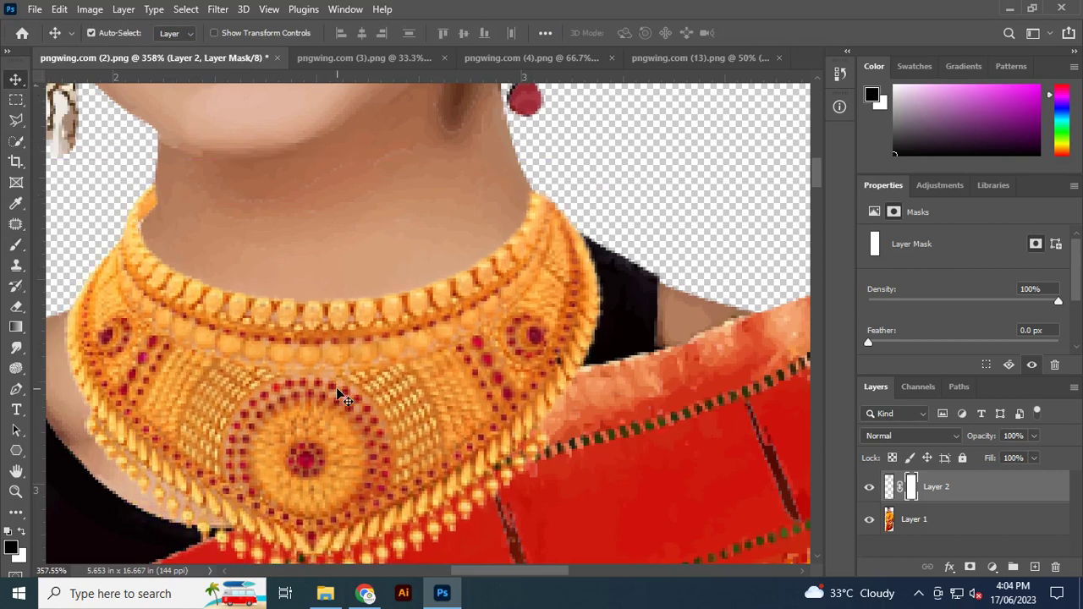
key(Up)
key(Left)
key(Up)
key(Left)
key(Right)
key(Left)
key(Right)
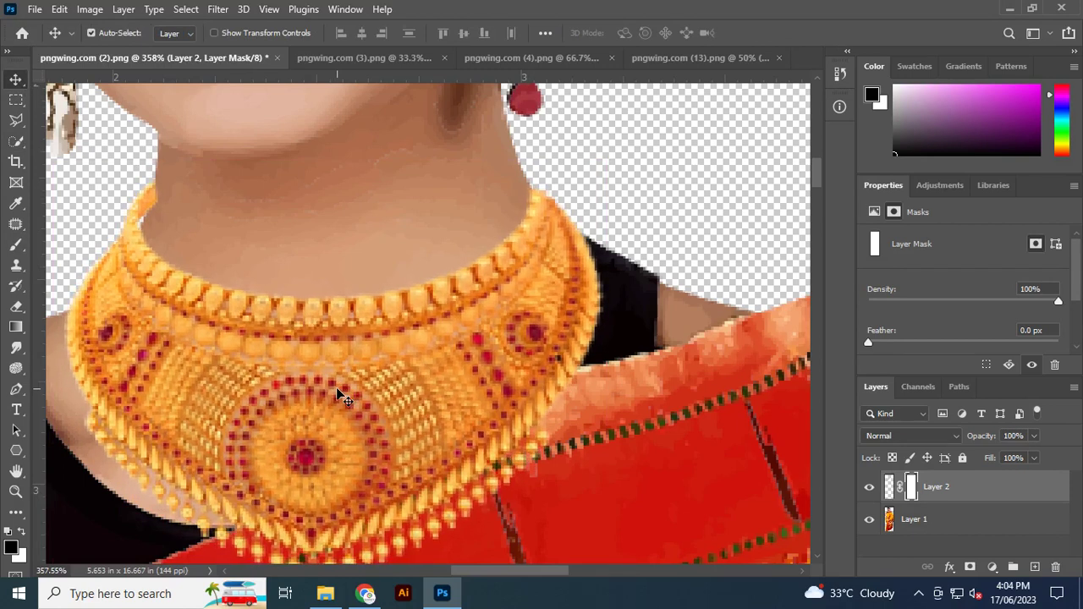
key(ctrl+t)
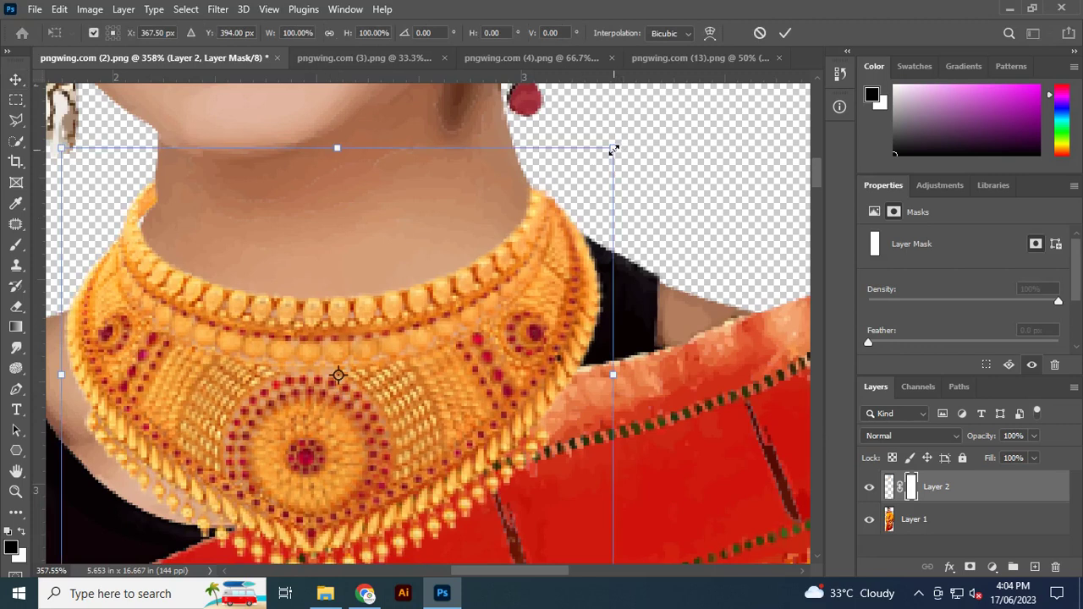
Scale the necklace to 97.78% and lower its opacity to 68% to check the fit
drag(615, 150, 624, 160)
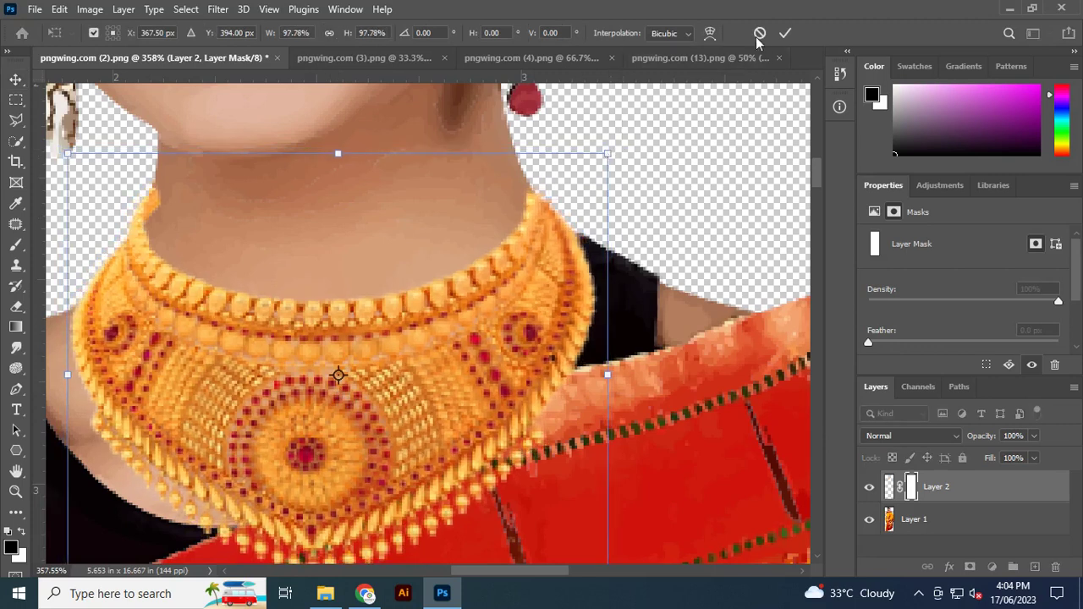
click(785, 32)
scroll(148, 205, up, 2)
scroll(149, 206, up, 1)
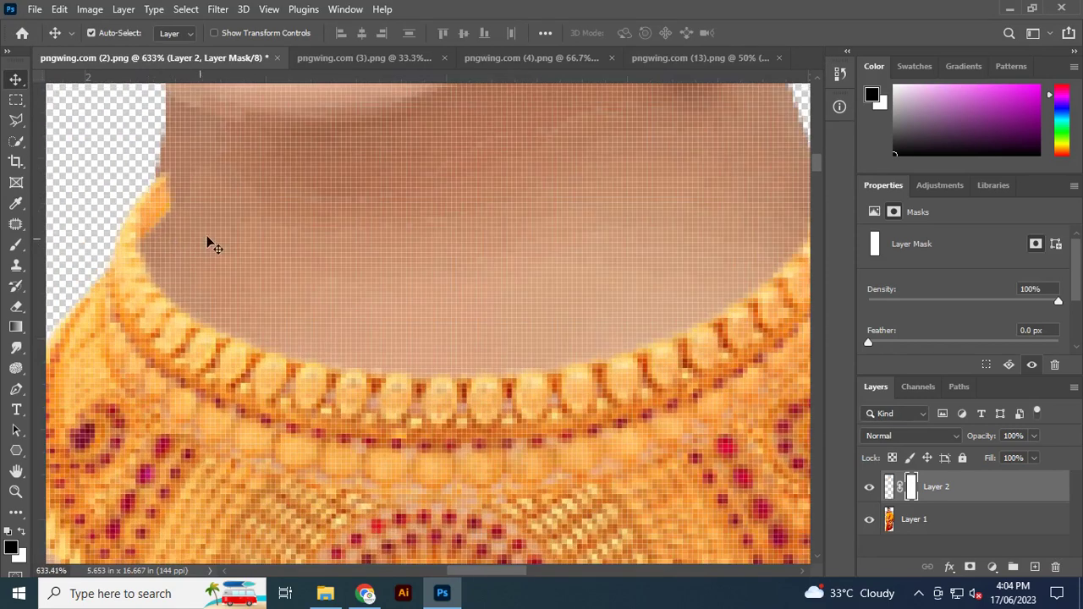
scroll(244, 249, up, 1)
click(1033, 436)
drag(1018, 457, 831, 457)
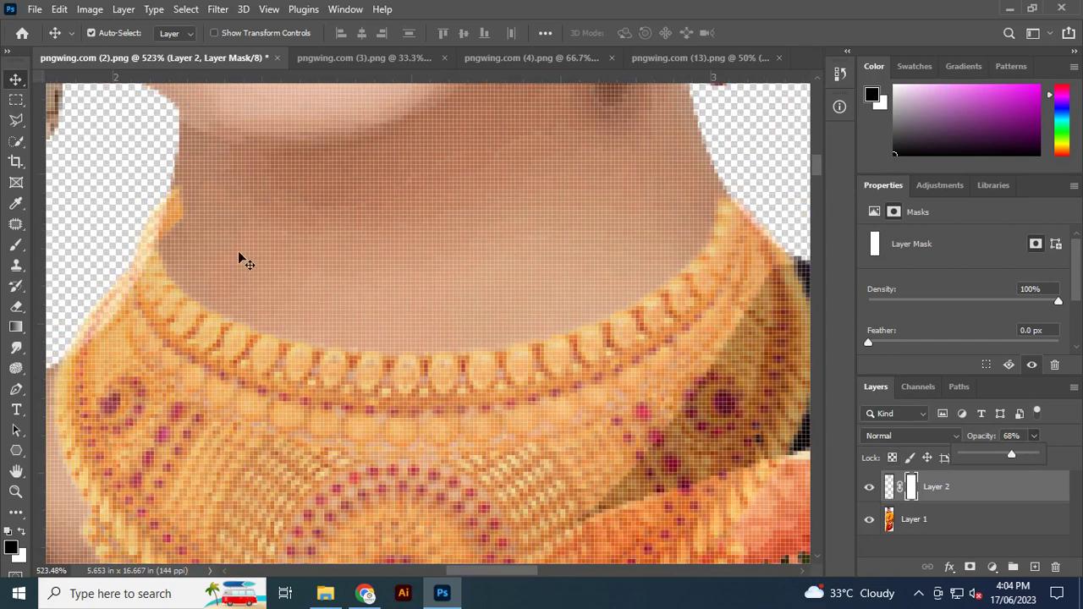
drag(259, 251, 263, 252)
Restore the necklace layer to 100% opacity and fit the whole image in view
key(e)
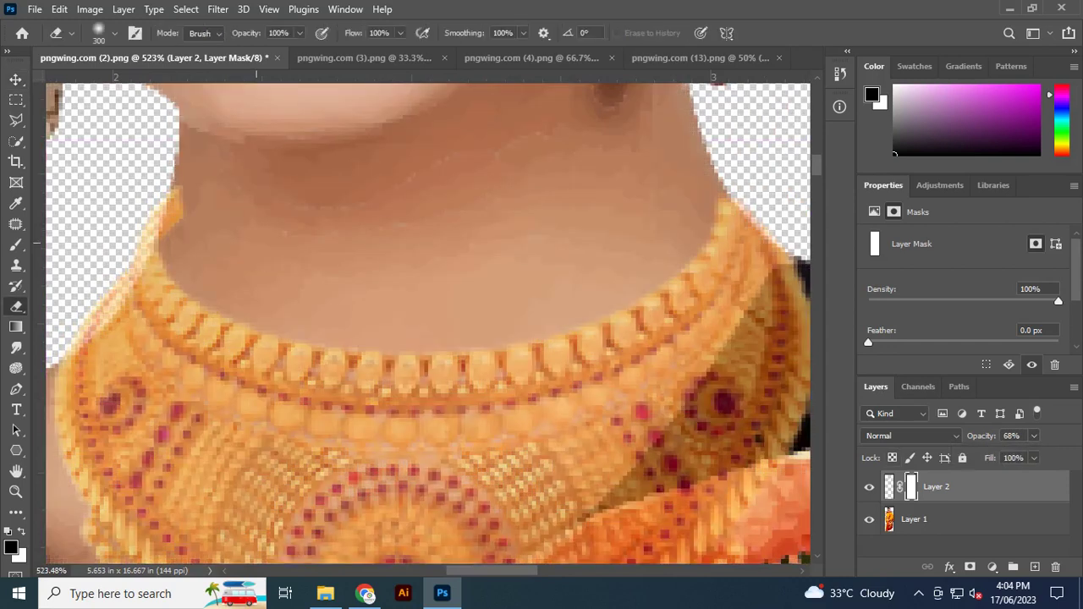
key(b)
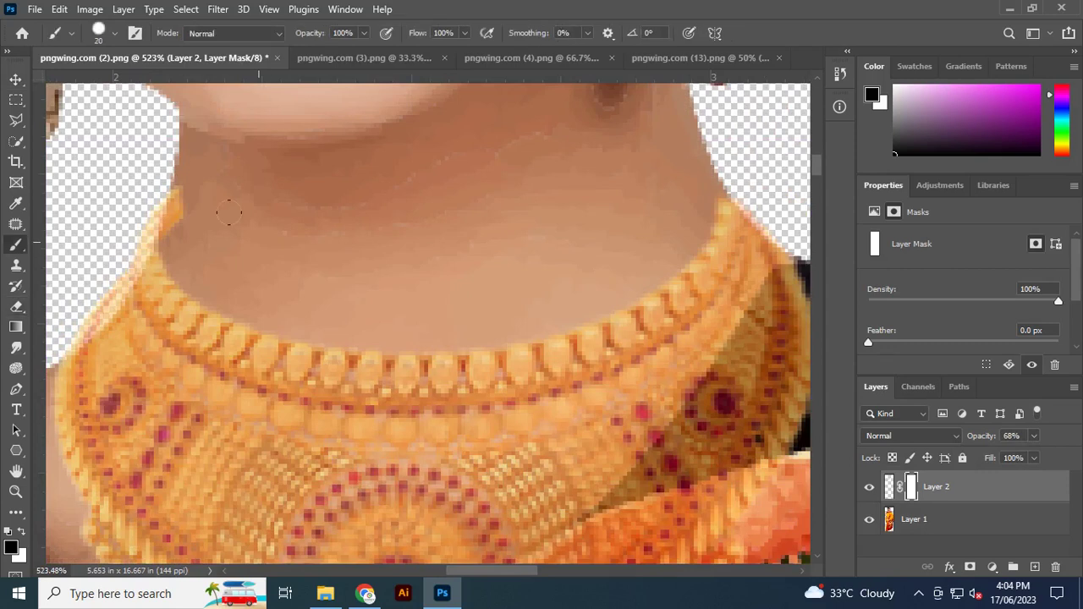
key(bracketleft)
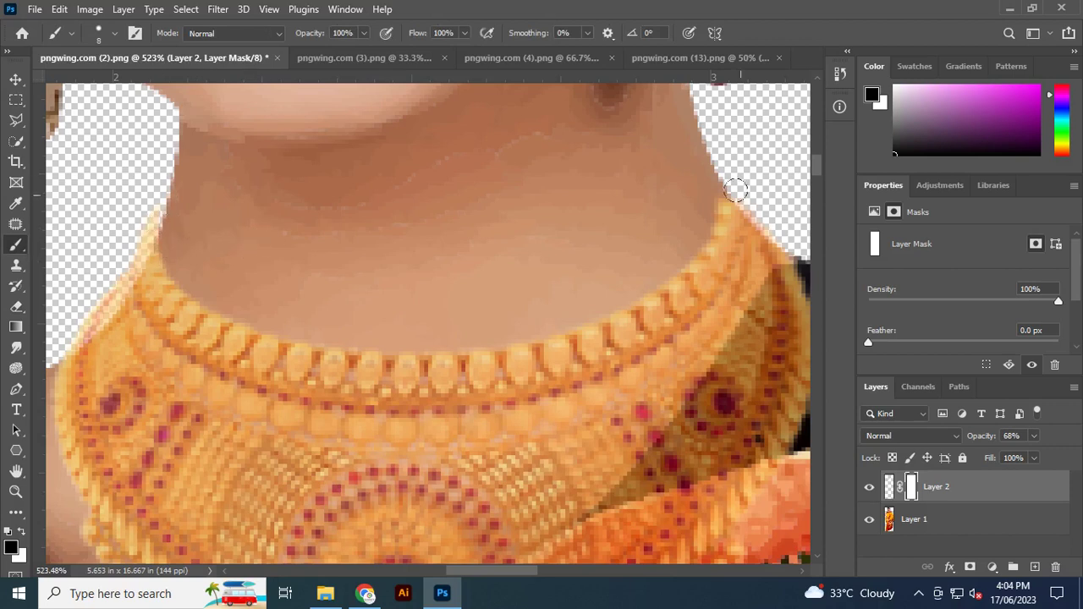
key(v)
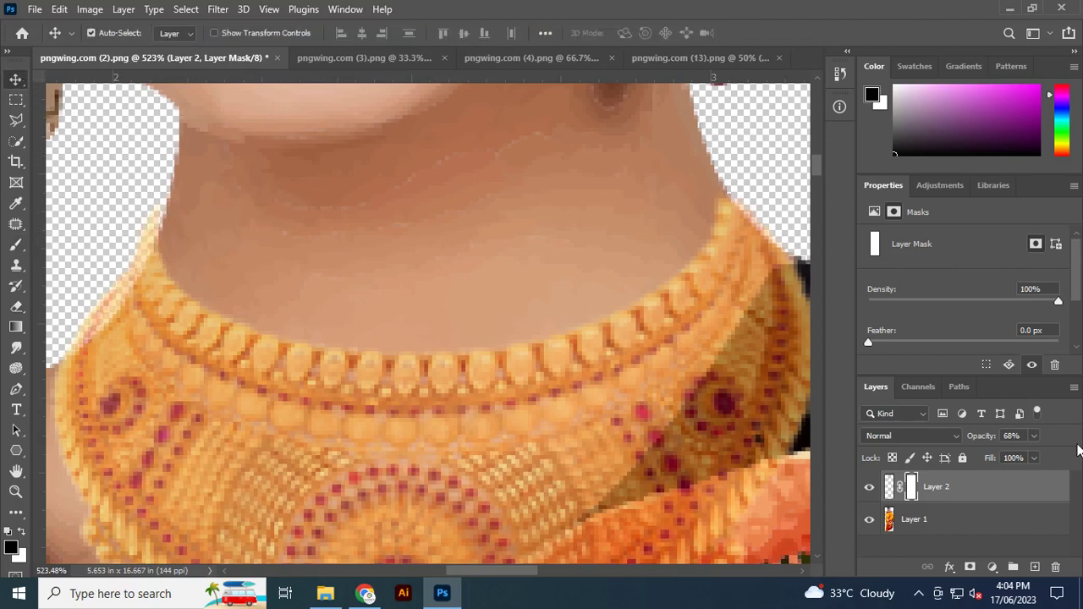
click(1033, 436)
drag(1033, 454, 1064, 455)
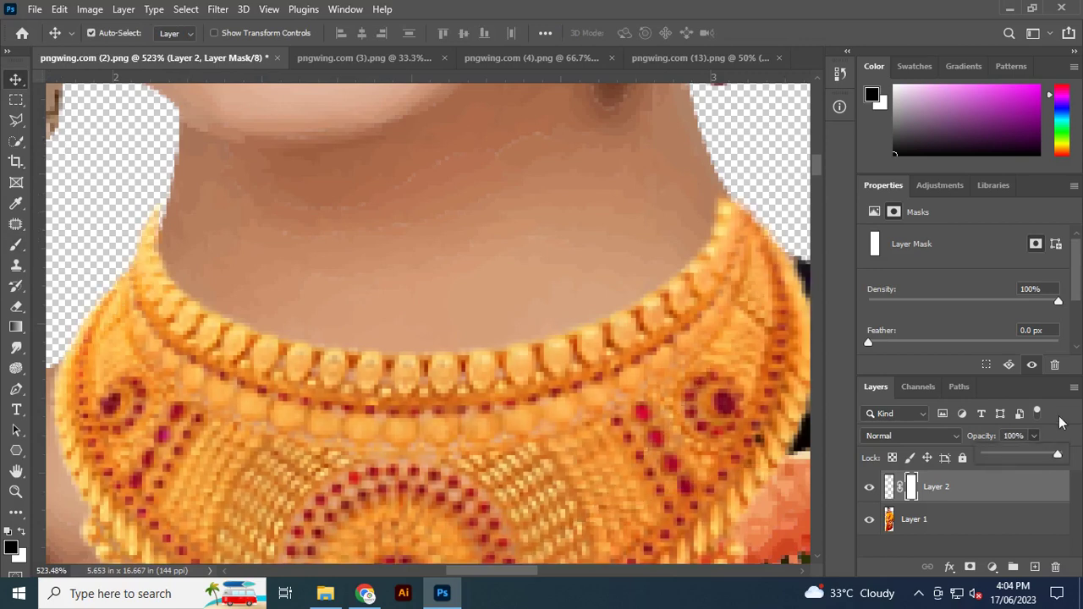
key(ctrl)
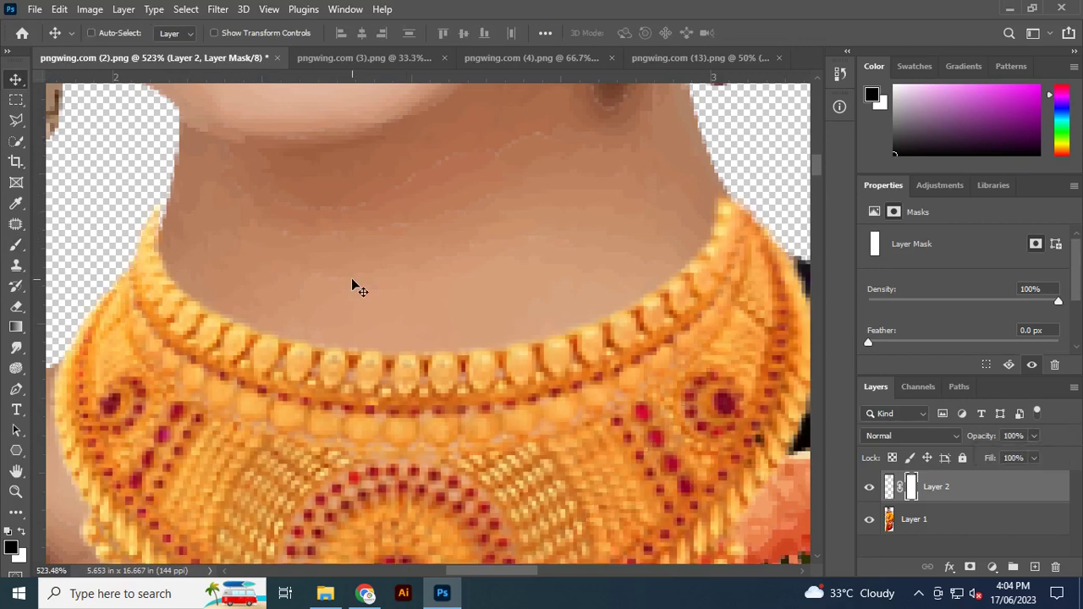
key(ctrl+0)
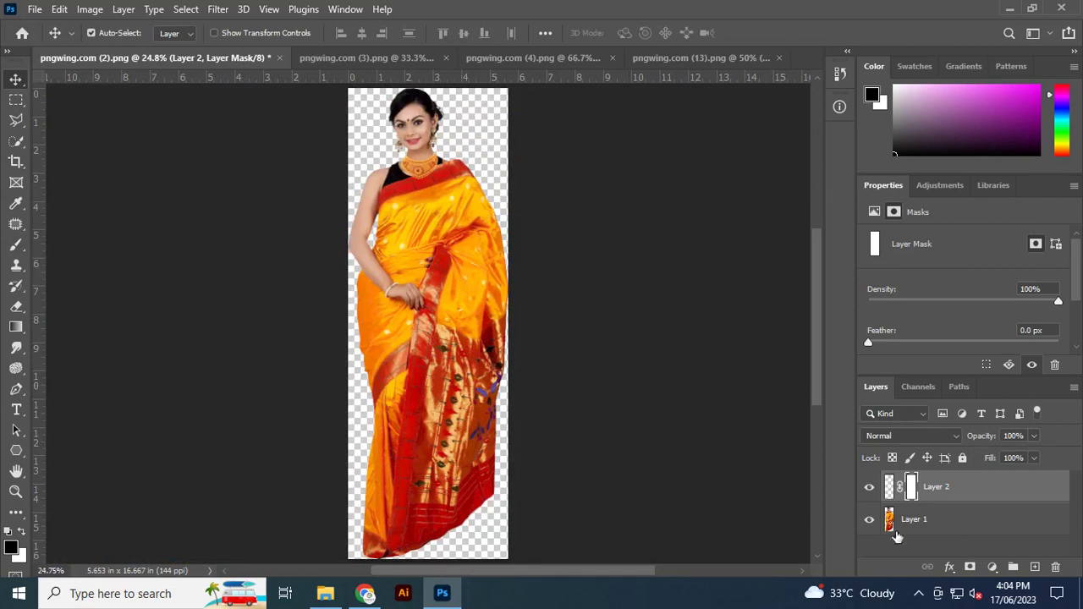
Crop the tall canvas to its upper half using a rectangular marquee
click(917, 523)
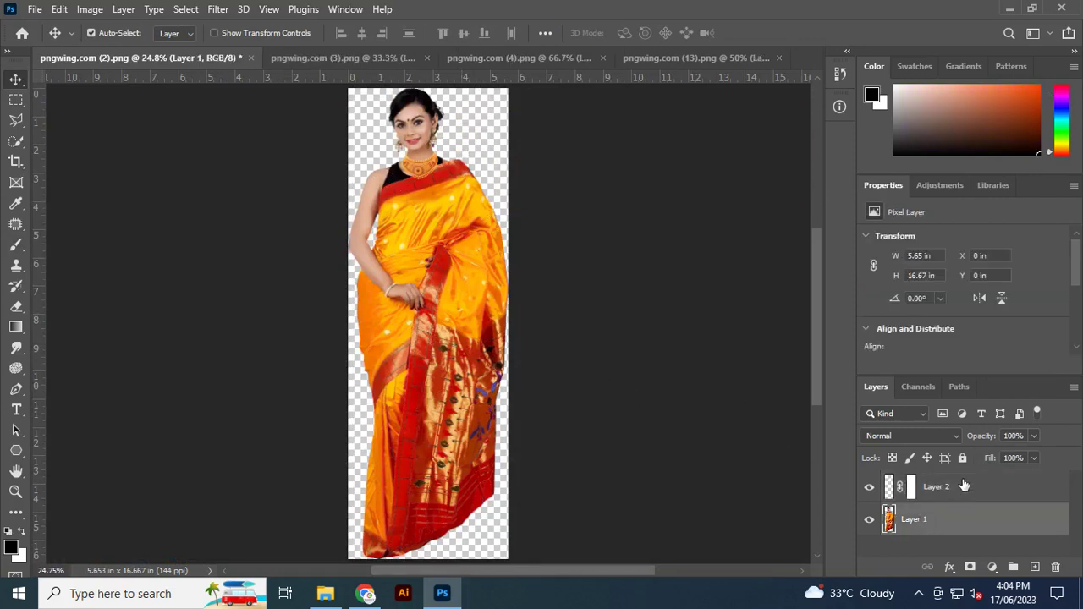
click(960, 486)
scroll(415, 116, up, 1)
scroll(415, 116, up, 2)
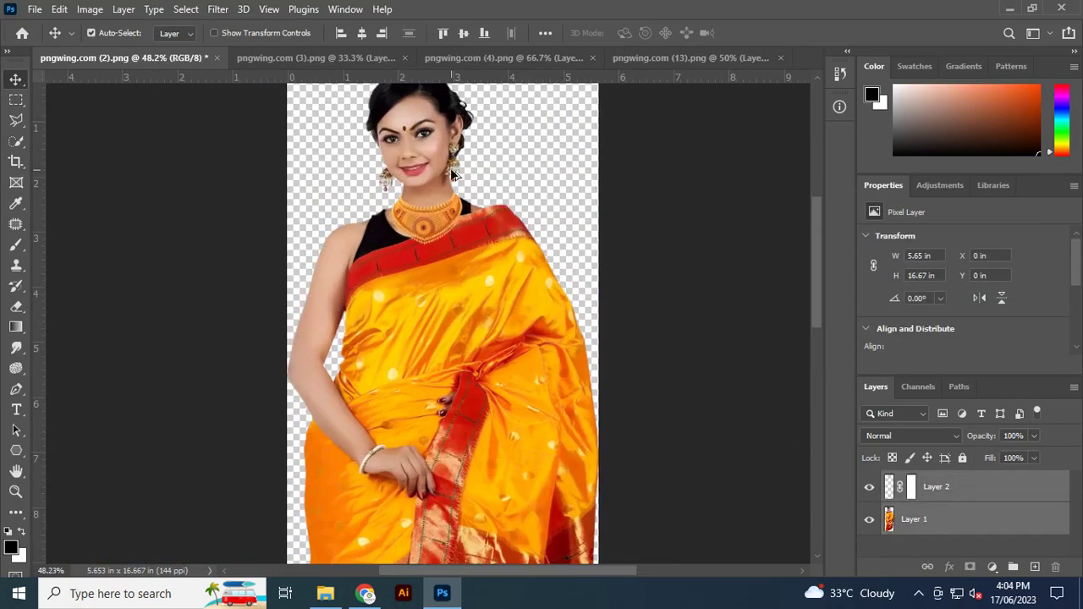
scroll(457, 173, up, 1)
scroll(457, 230, up, 1)
scroll(451, 242, up, 1)
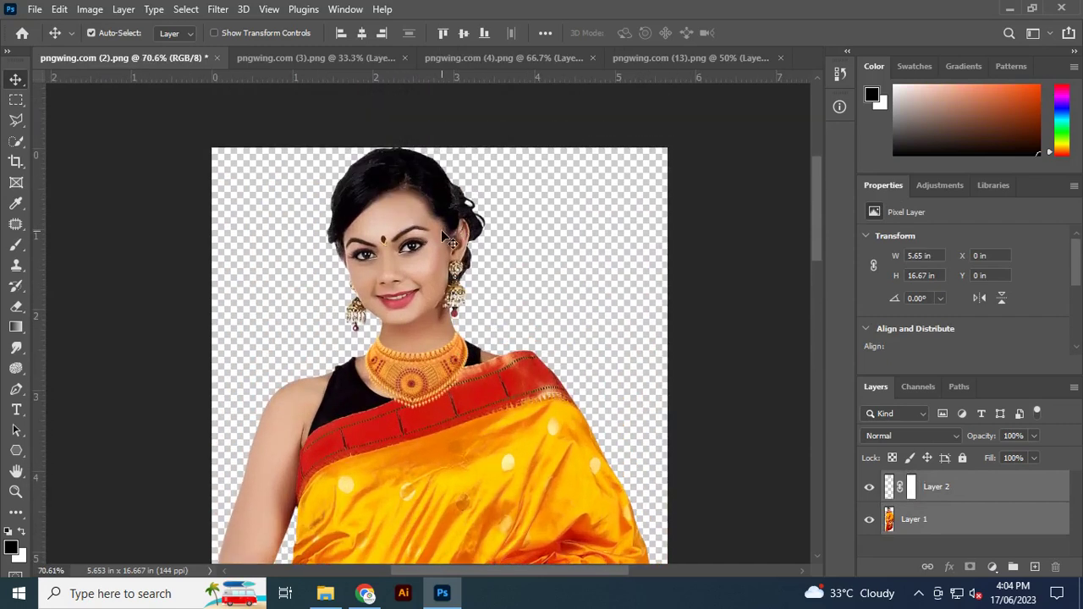
scroll(452, 244, down, 2)
scroll(414, 252, down, 3)
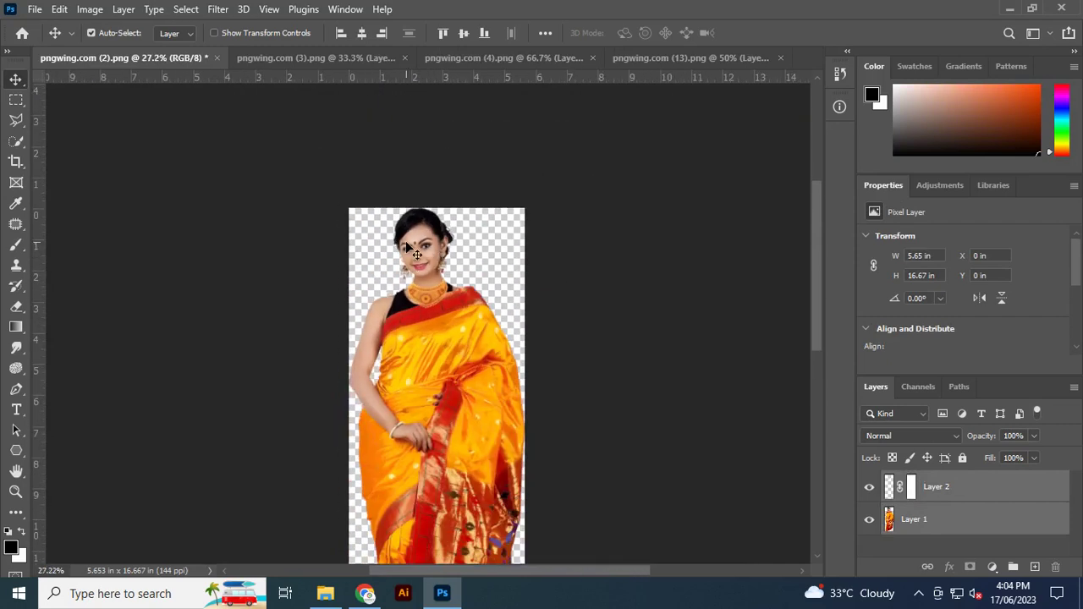
click(98, 120)
click(16, 100)
drag(350, 209, 365, 214)
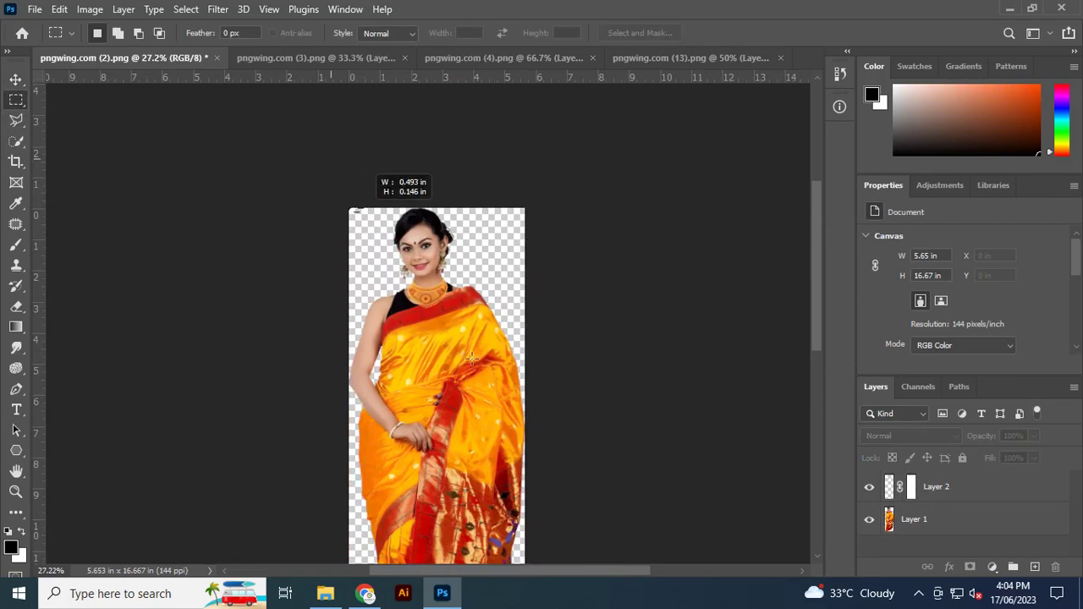
drag(473, 359, 604, 474)
key(alt+i)
key(p)
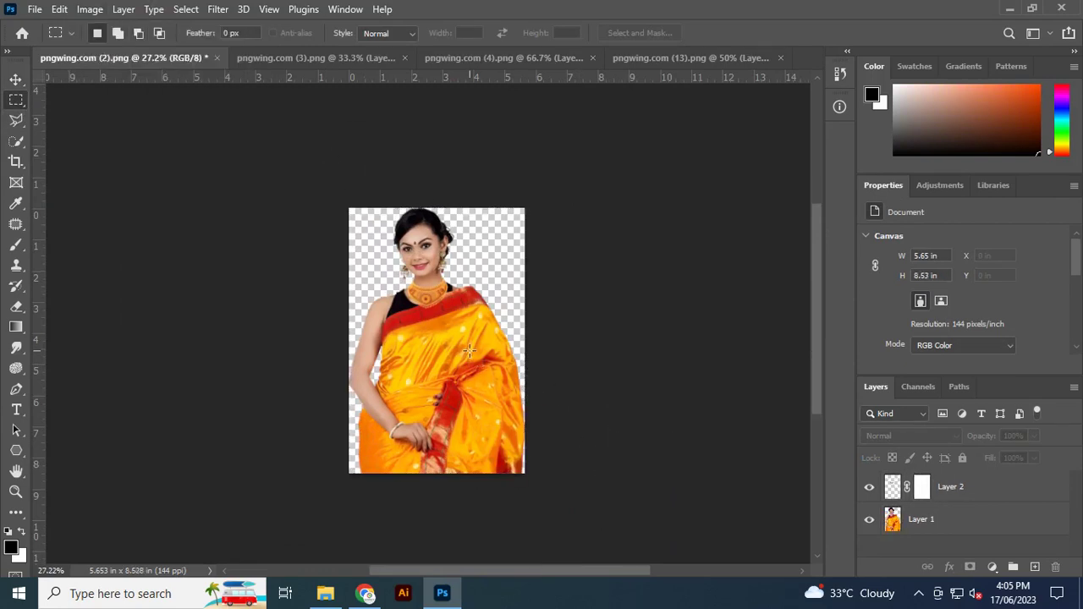
Scale both layers to about 174% and shift them down so face and necklace fill the frame
scroll(469, 354, up, 3)
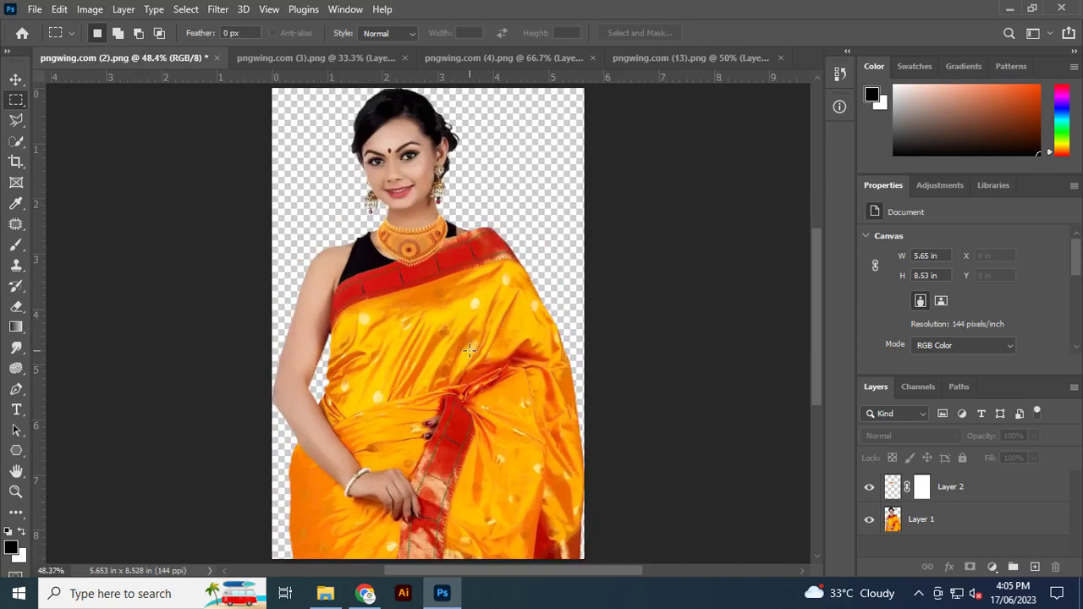
scroll(469, 350, down, 2)
click(971, 489)
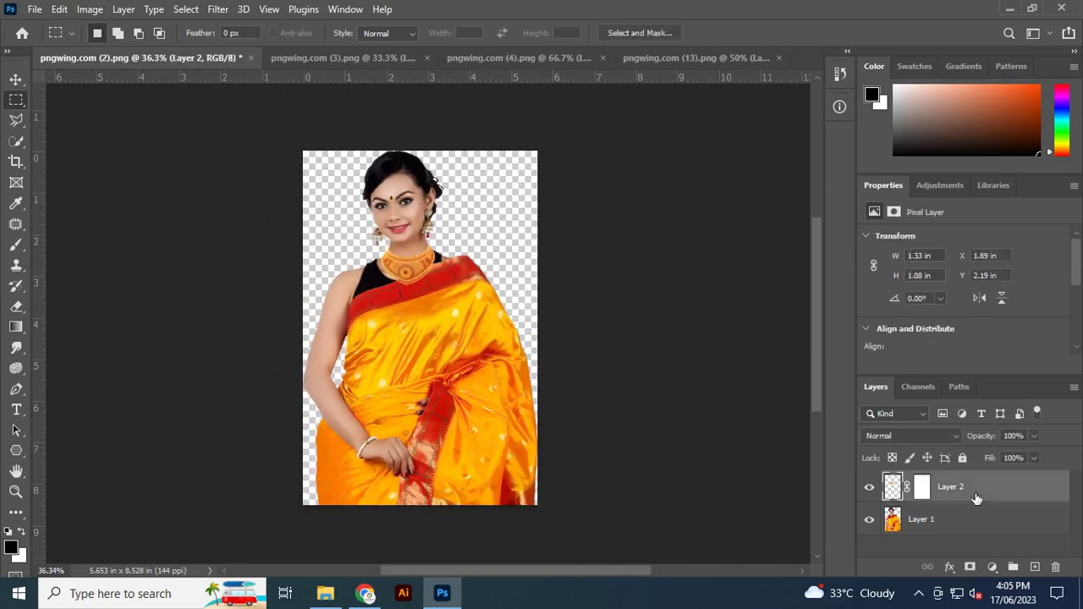
shift+click(972, 523)
key(ctrl+t)
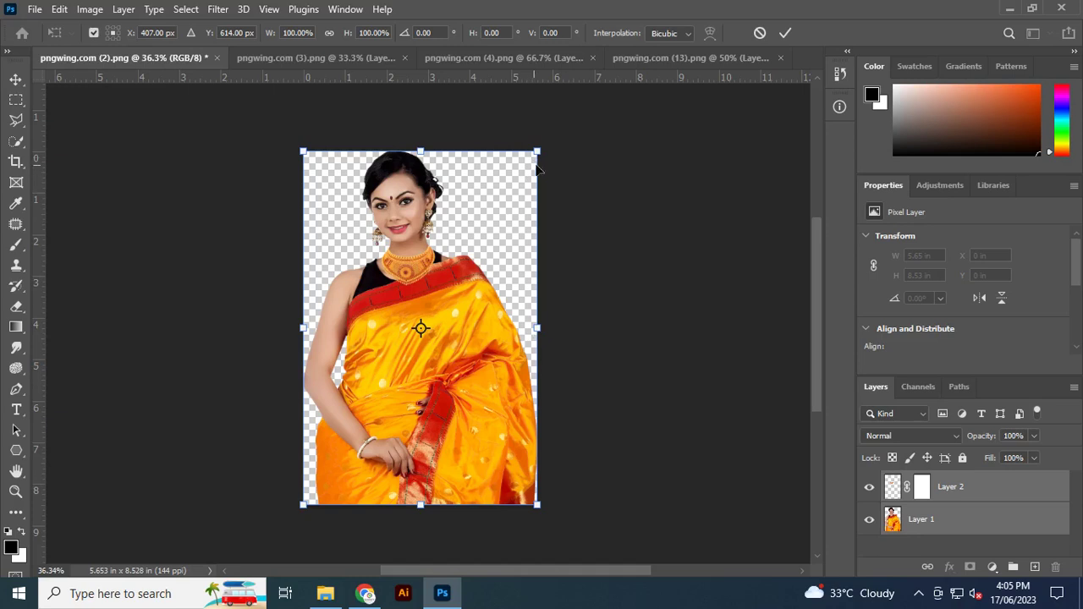
drag(538, 149, 585, 78)
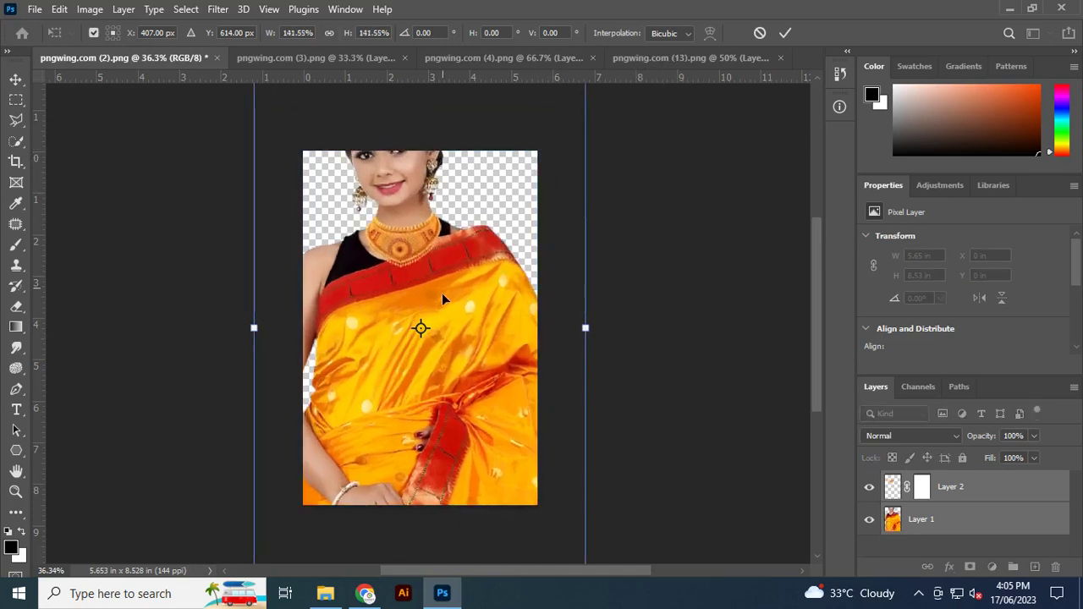
drag(442, 297, 449, 378)
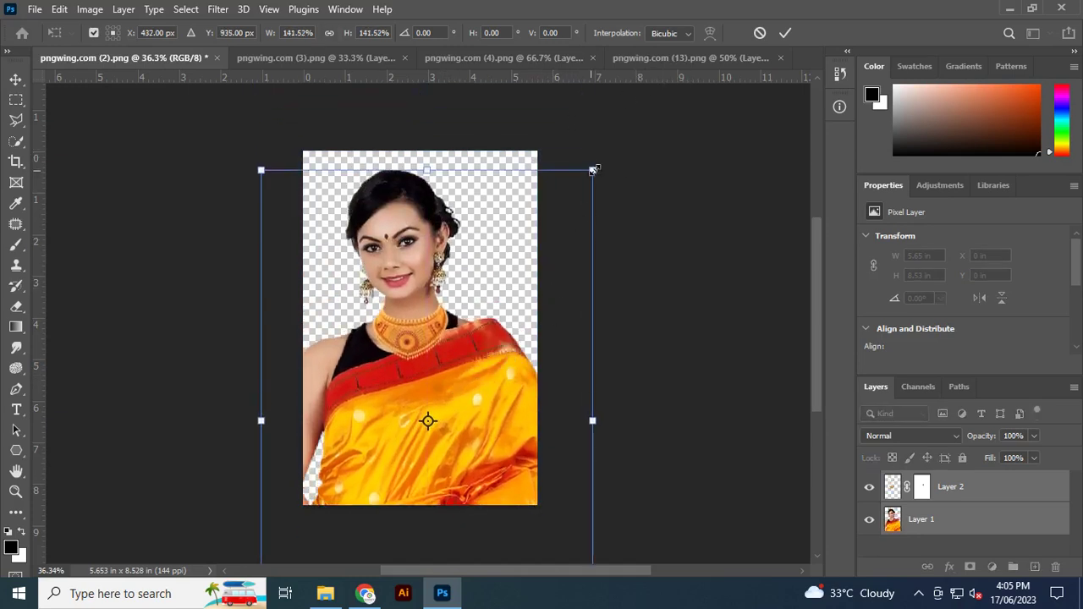
drag(594, 170, 632, 111)
drag(478, 355, 498, 415)
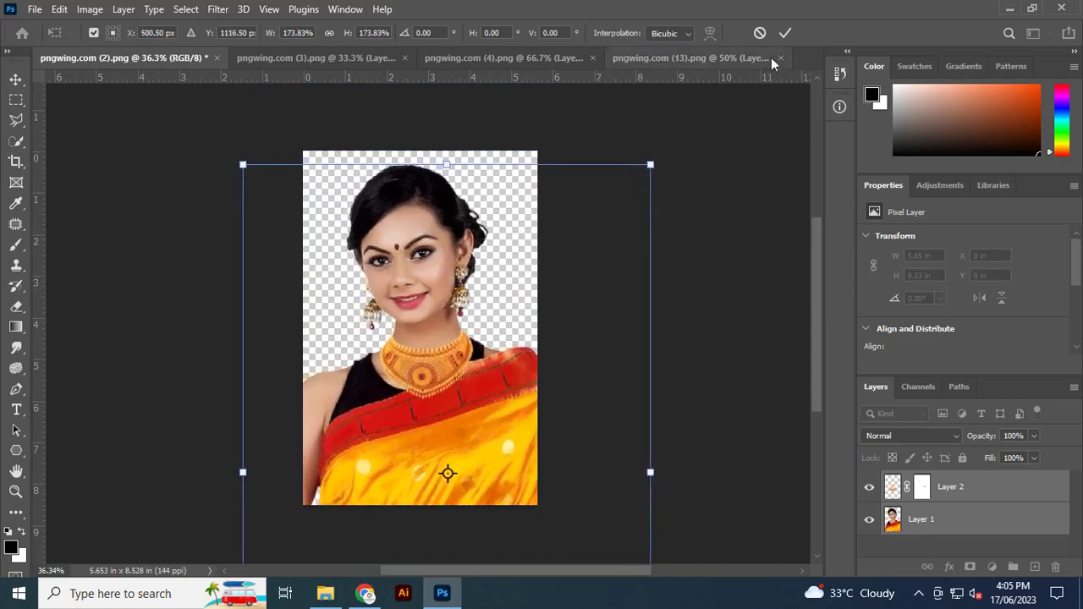
key(Return)
scroll(444, 280, up, 2)
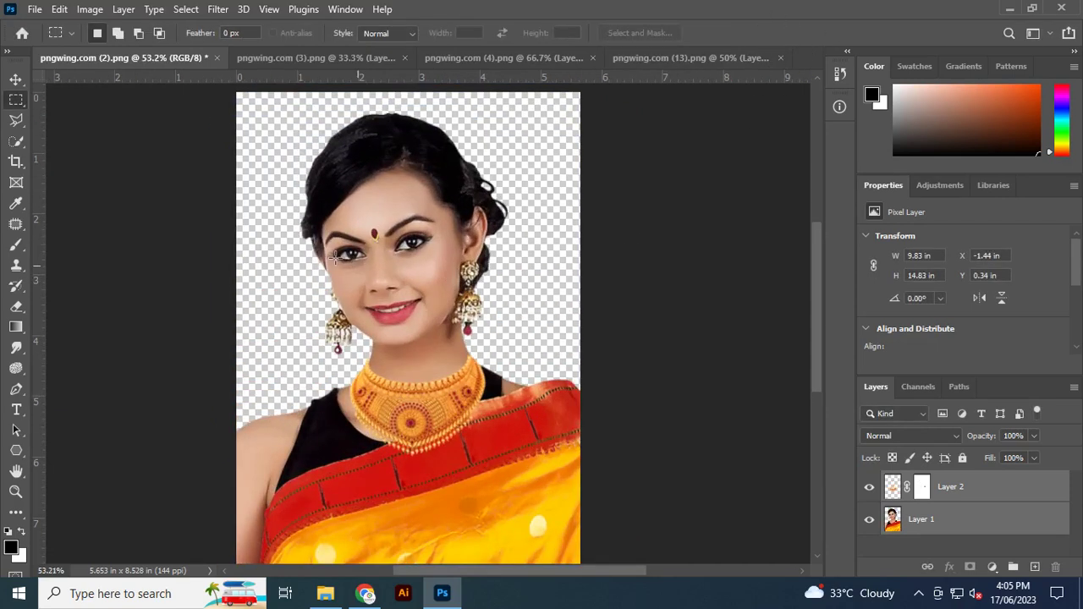
Select the necklace layer, Layer 2, and add a Drop Shadow effect
click(16, 79)
scroll(456, 414, up, 2)
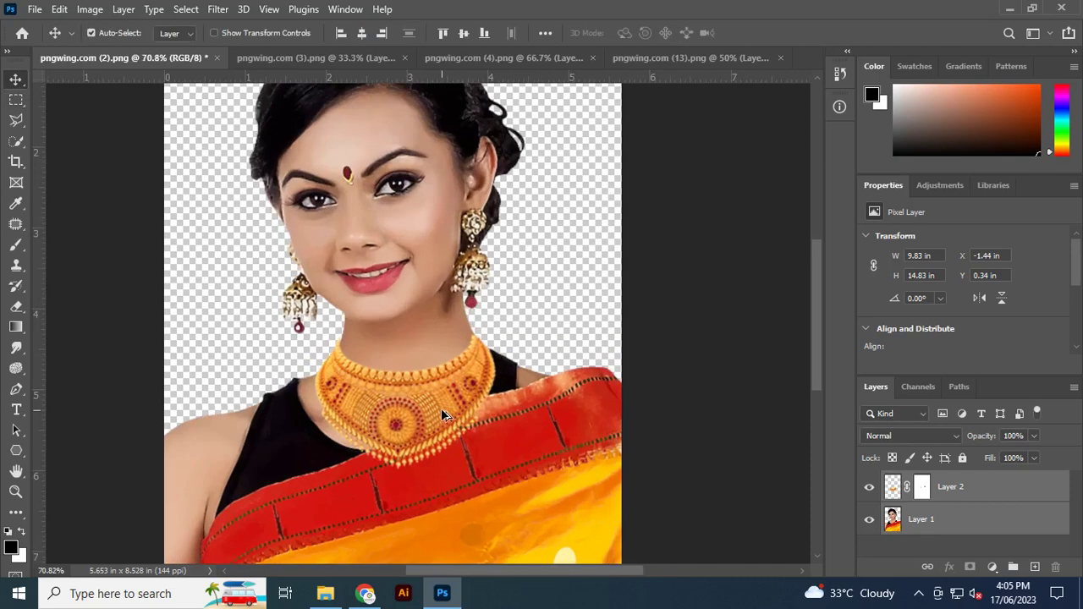
scroll(441, 408, down, 1)
click(980, 491)
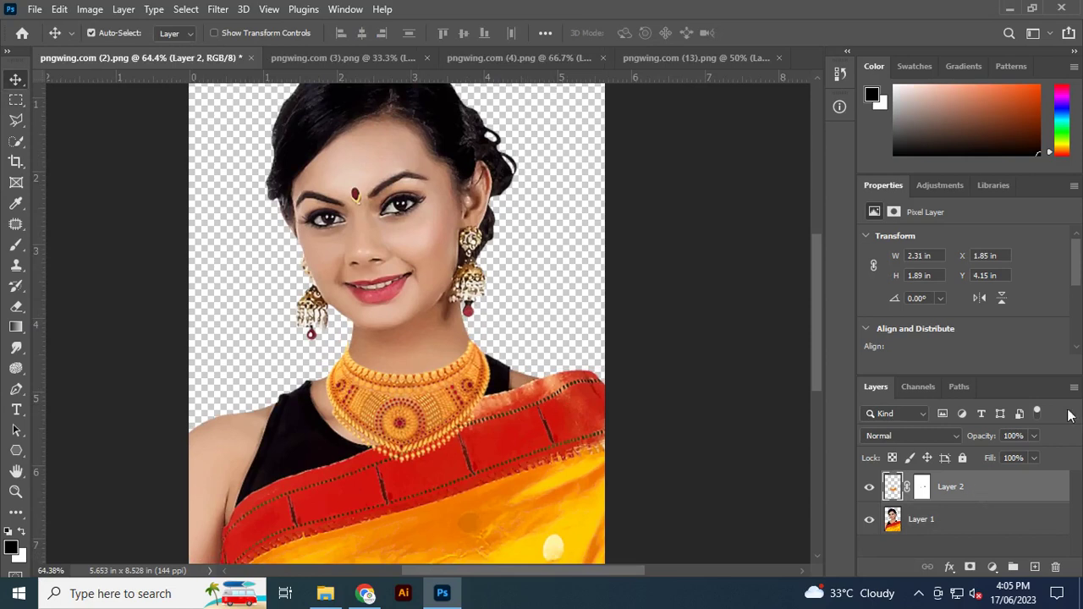
click(1034, 436)
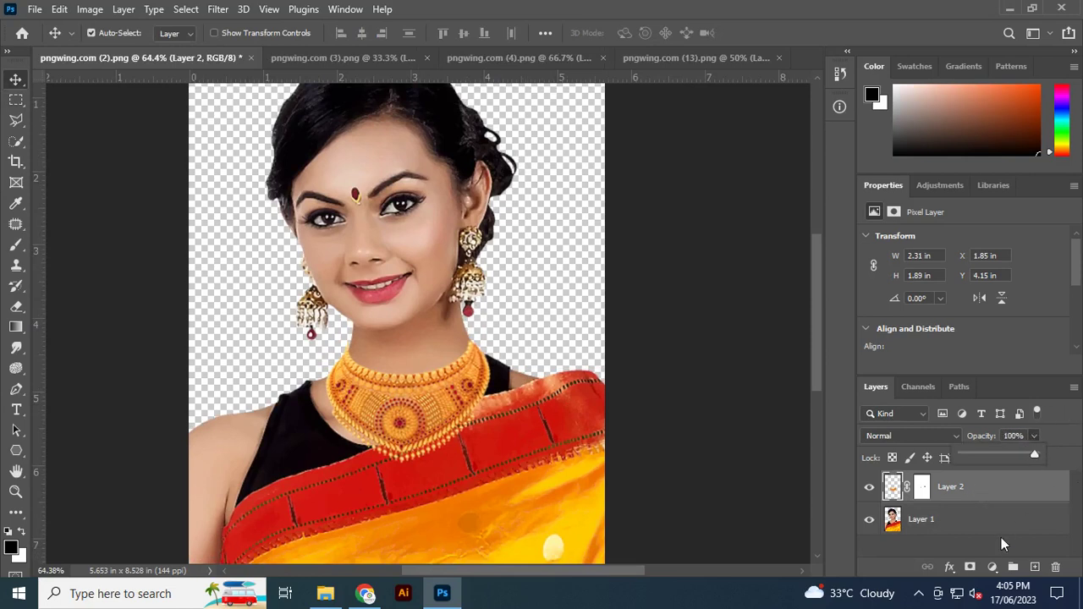
click(980, 548)
click(966, 494)
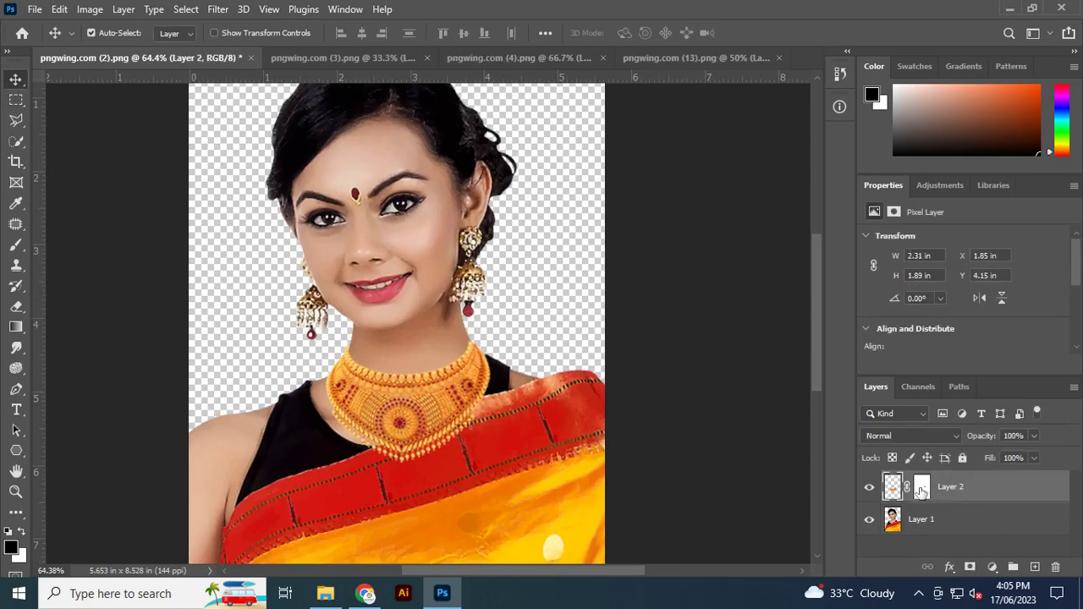
click(950, 566)
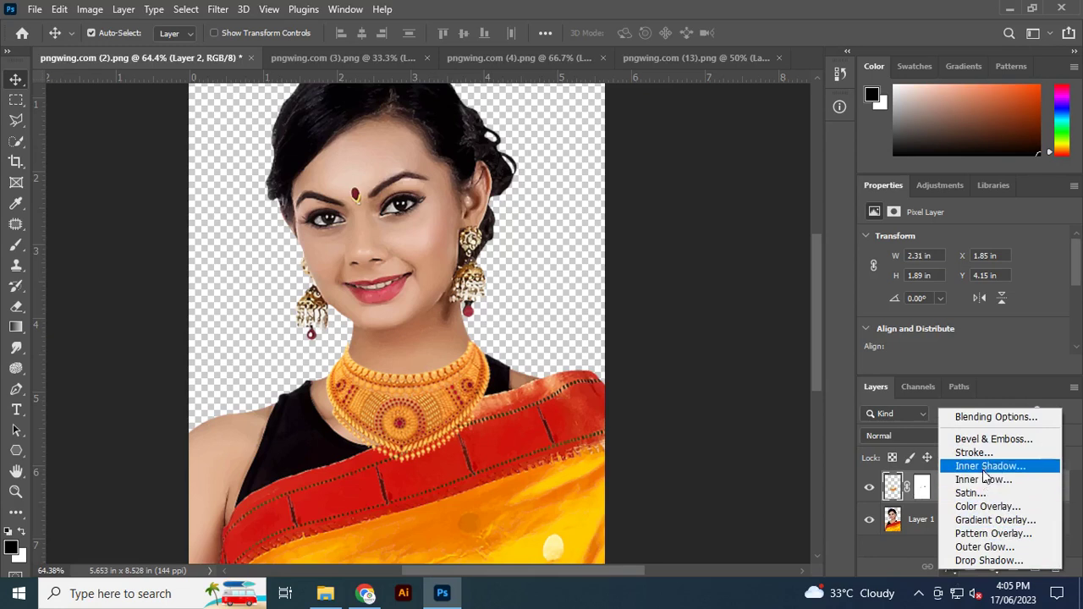
click(989, 560)
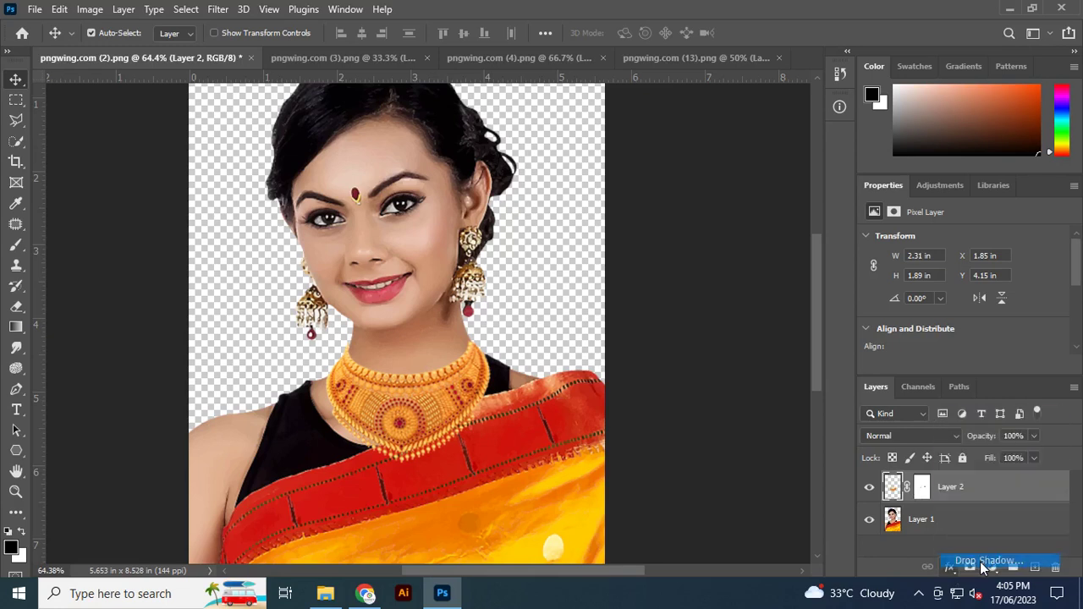
mouse_move(672, 198)
mouse_down()
mouse_move(935, 35)
mouse_move(918, 61)
mouse_move(864, 60)
mouse_up()
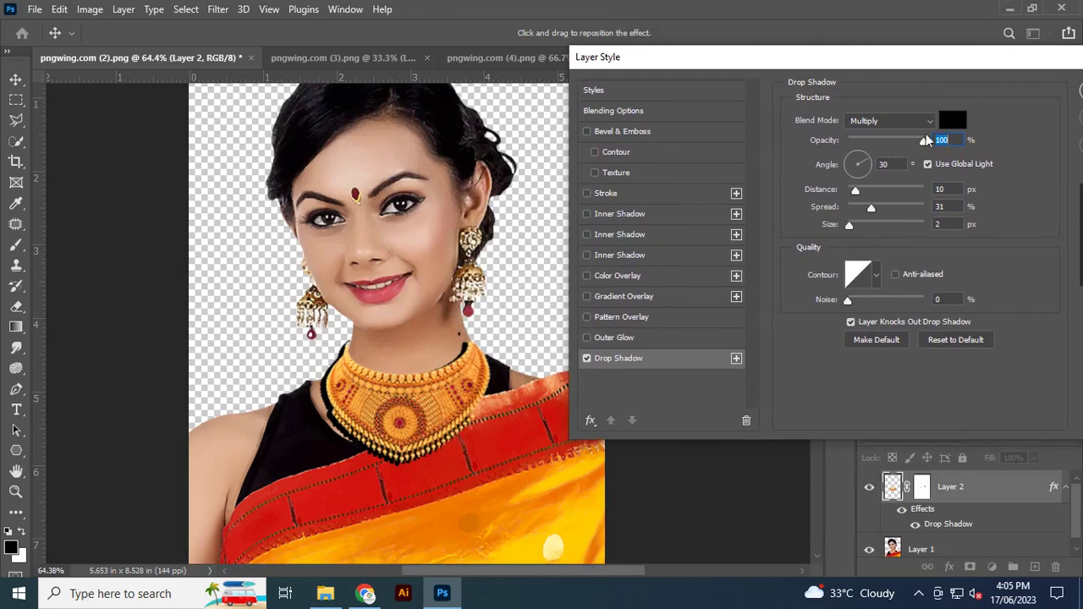
Set the shadow blend mode to Normal and rough in its angle, distance, spread and size
click(930, 123)
click(885, 165)
text(180)
key(BackSpace)
key(BackSpace)
key(Tab)
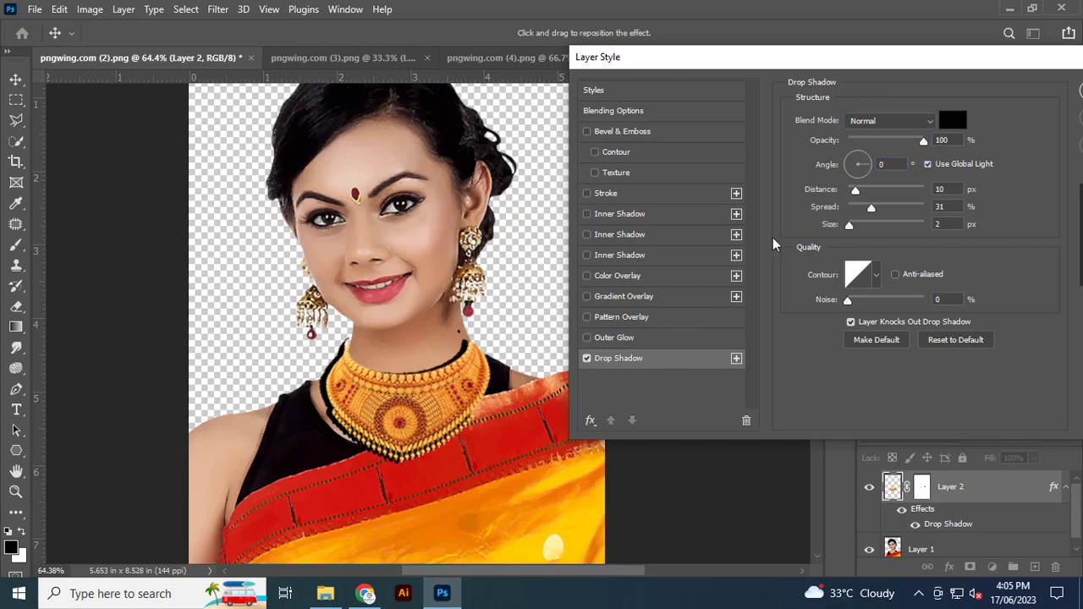
drag(855, 190, 799, 198)
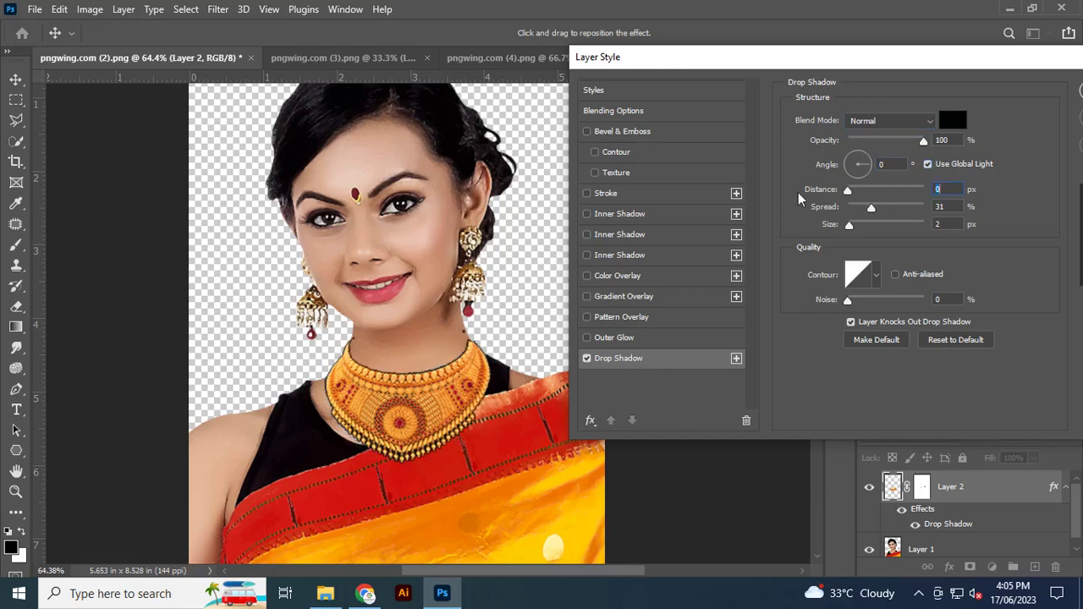
drag(872, 213, 771, 218)
mouse_move(849, 227)
mouse_down()
mouse_move(863, 231)
mouse_move(854, 206)
mouse_up()
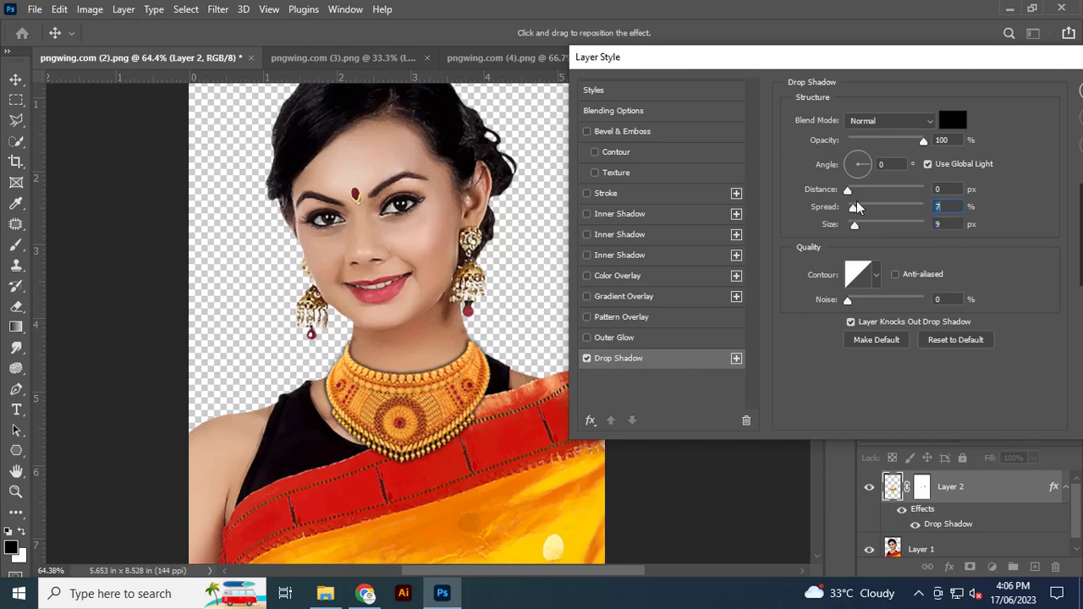
Finalize the drop shadow at 75° angle and 2 px distance, then apply it
drag(847, 189, 849, 194)
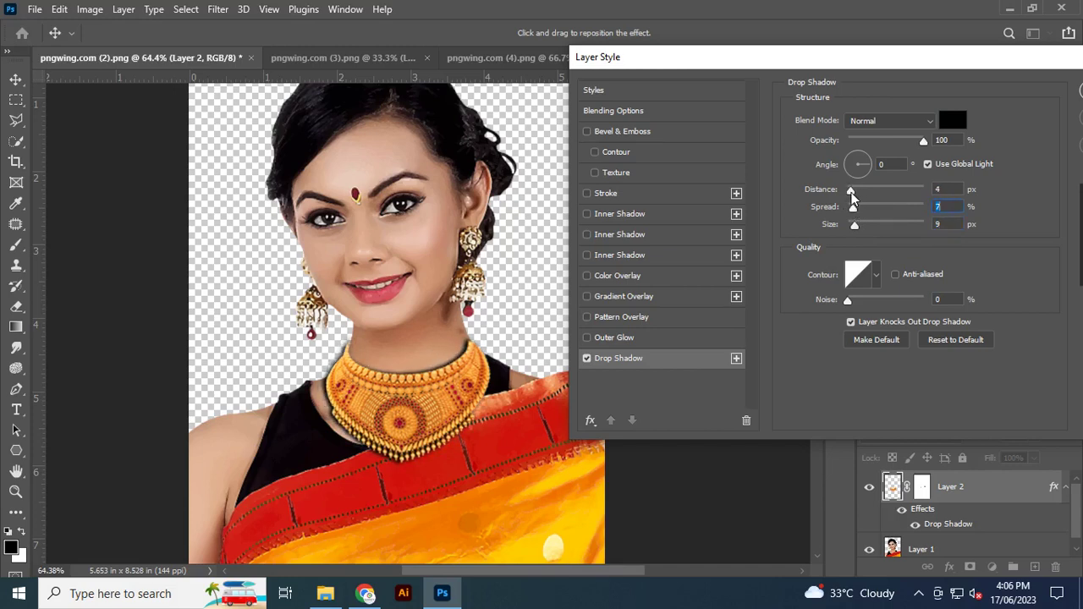
click(849, 194)
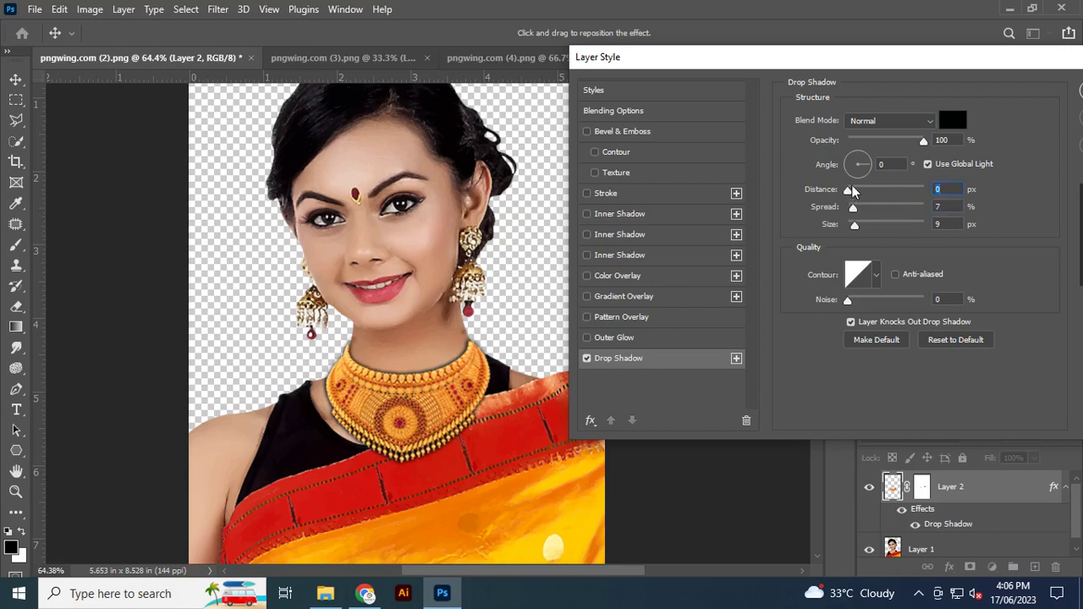
click(883, 165)
text(10)
click(863, 154)
drag(848, 191, 850, 191)
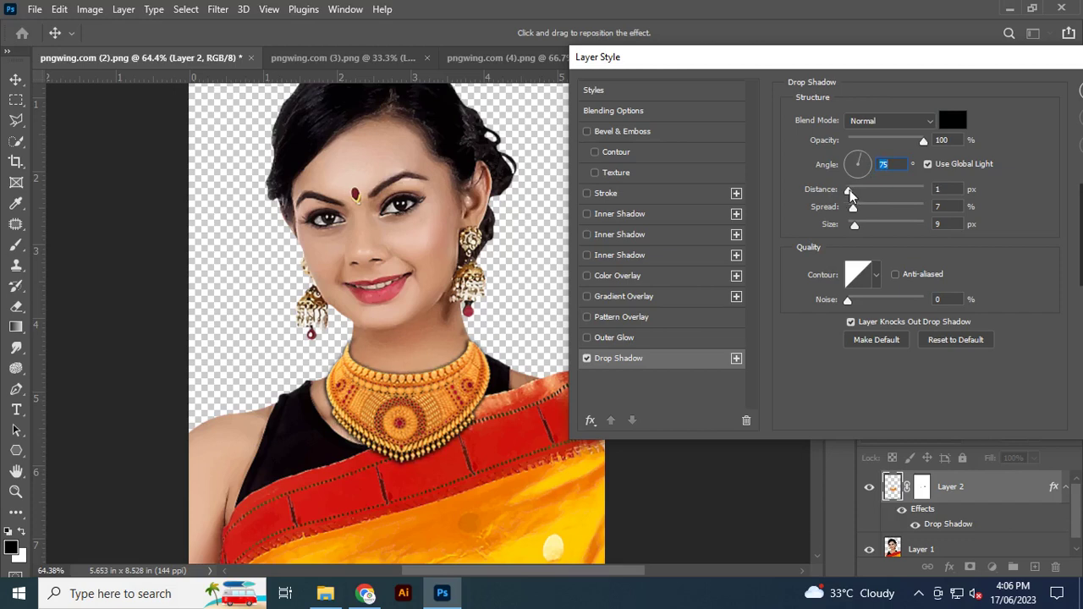
drag(851, 193, 862, 222)
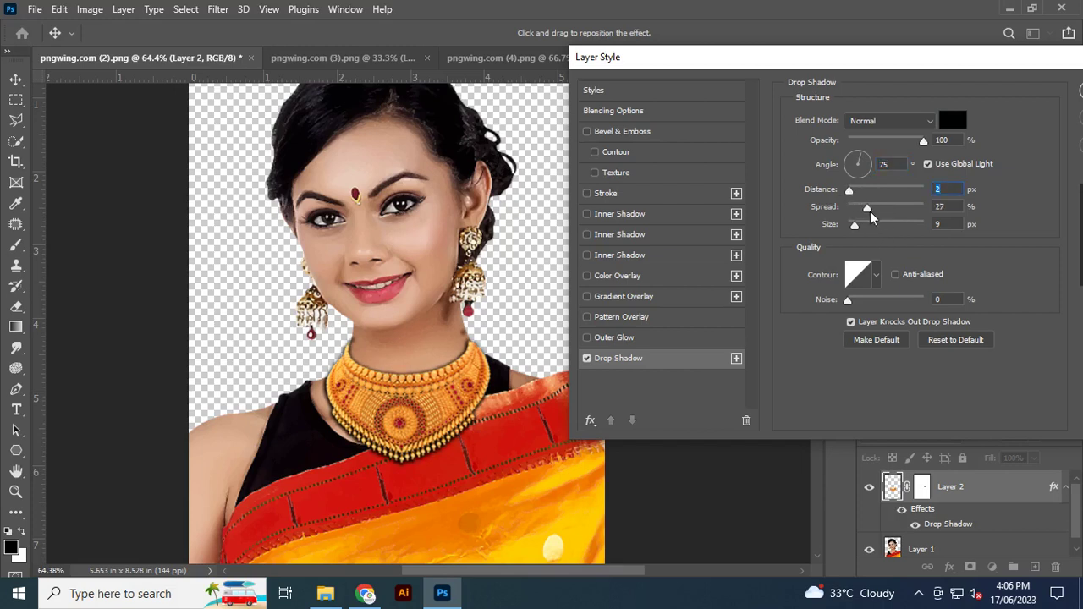
key(Tab)
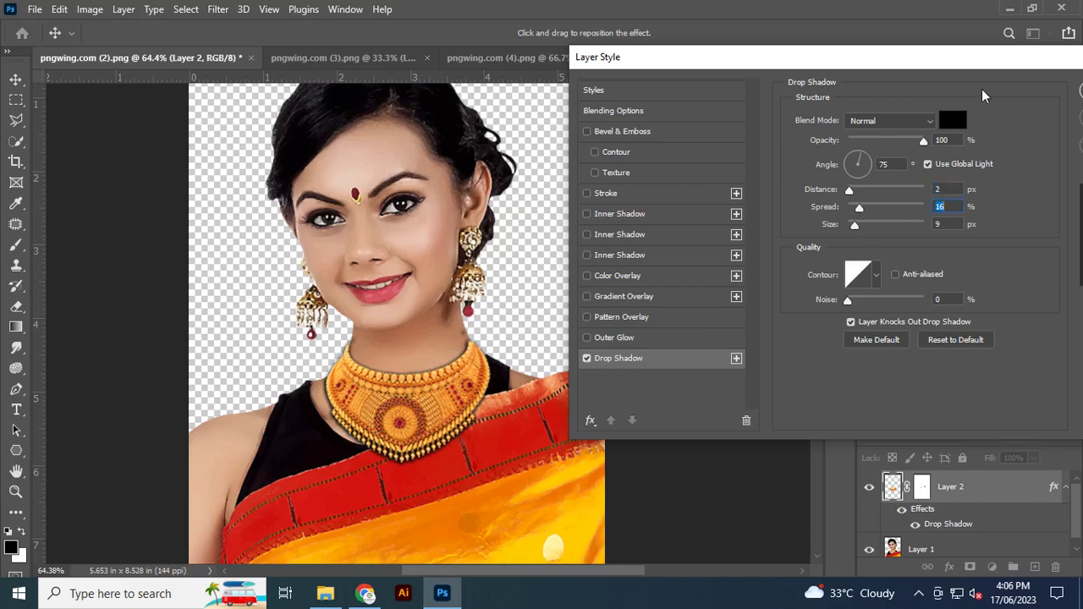
drag(982, 56, 837, 57)
click(989, 89)
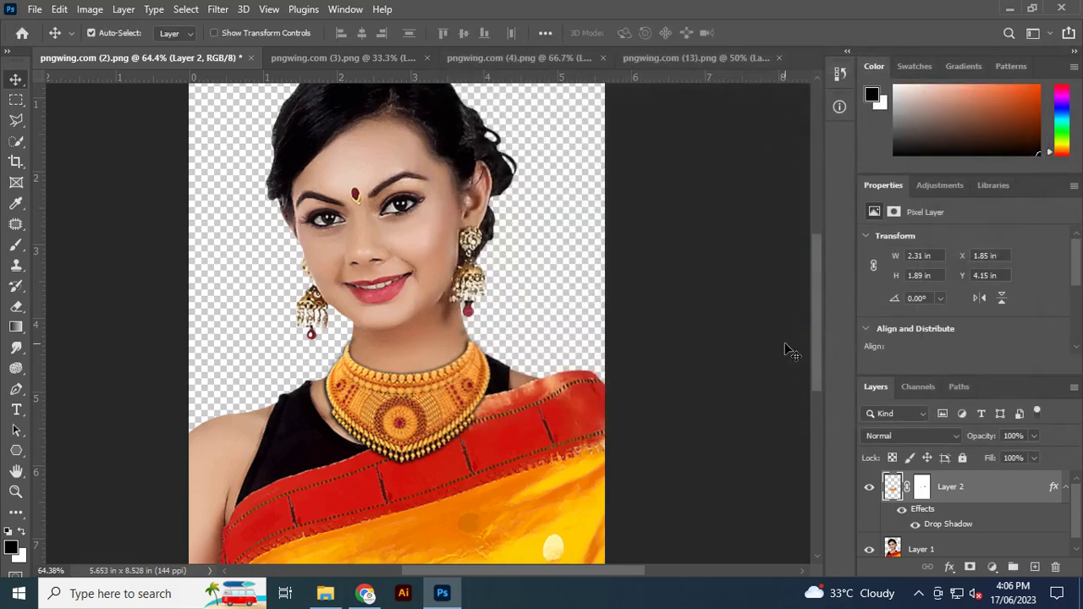
Fit the image on screen and change the necklace's drop shadow blend mode to Overlay
key(ctrl+0)
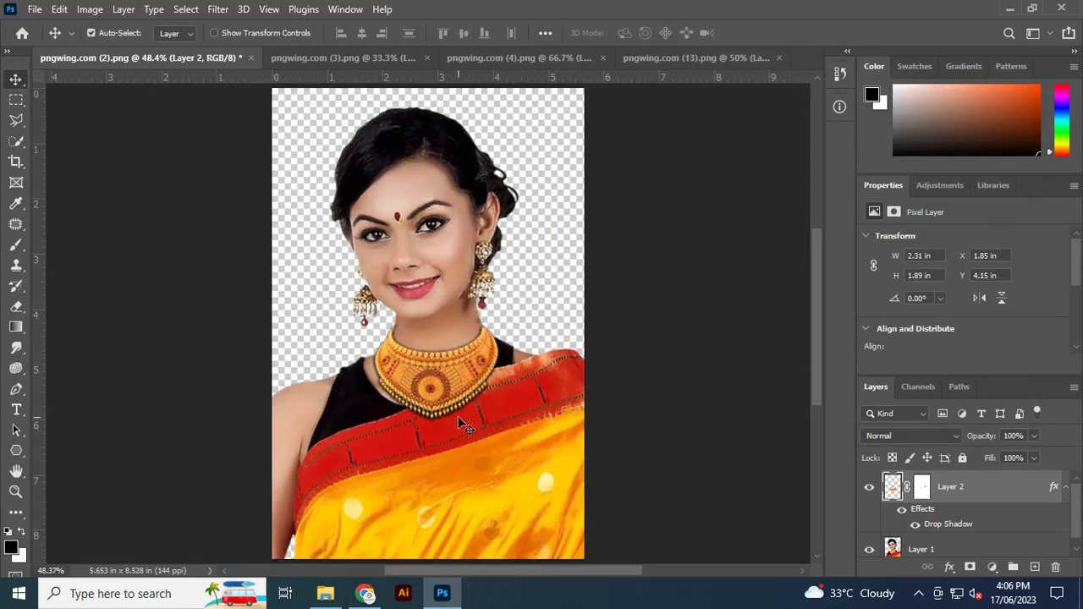
scroll(458, 417, down, 1)
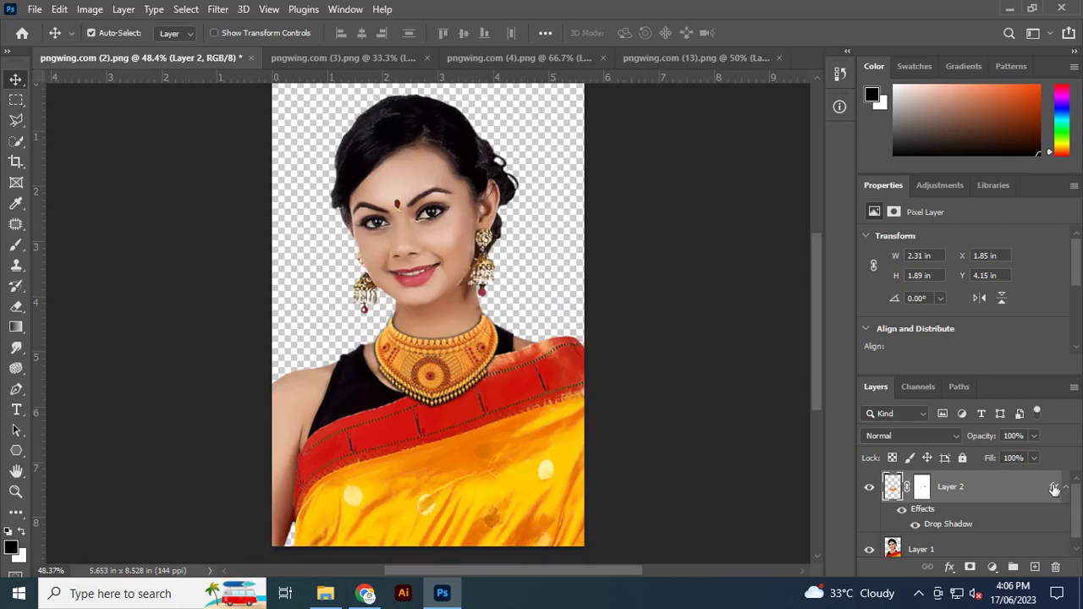
double_click(948, 525)
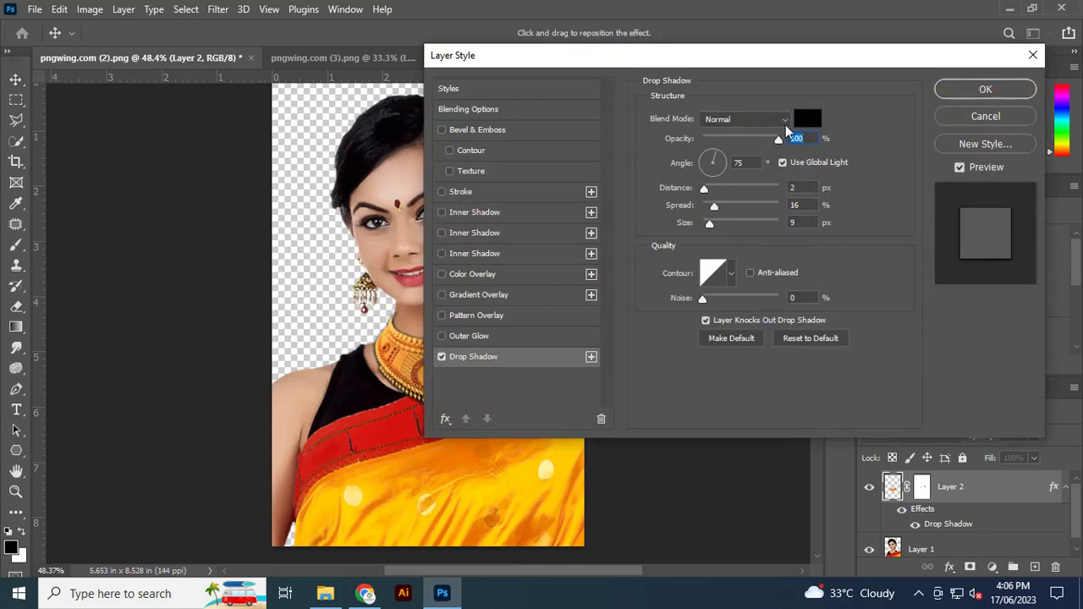
click(785, 121)
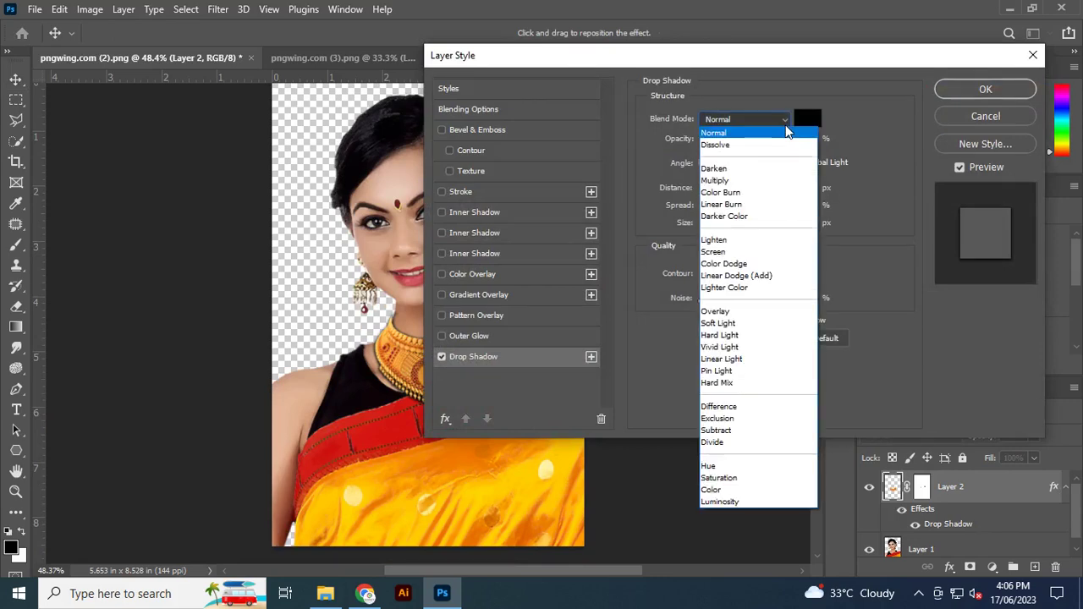
click(759, 312)
click(986, 89)
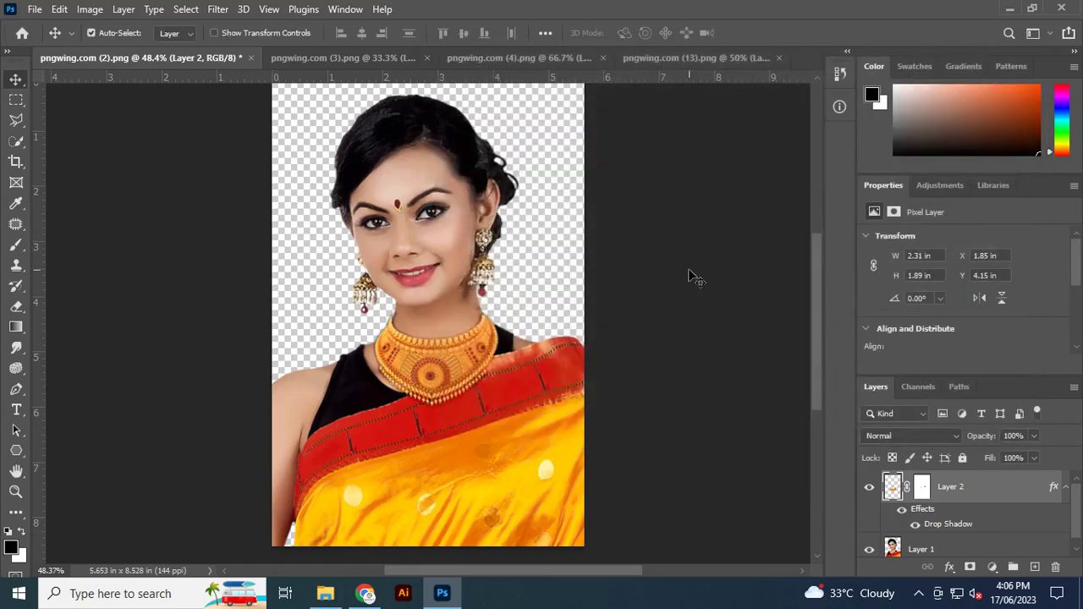
scroll(446, 352, up, 3)
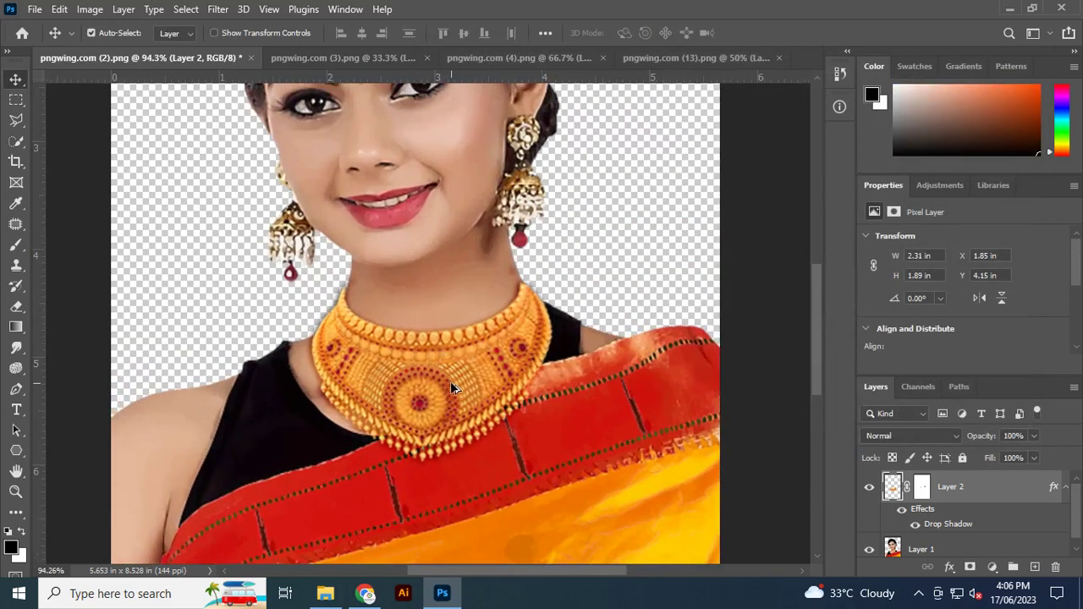
scroll(534, 374, down, 3)
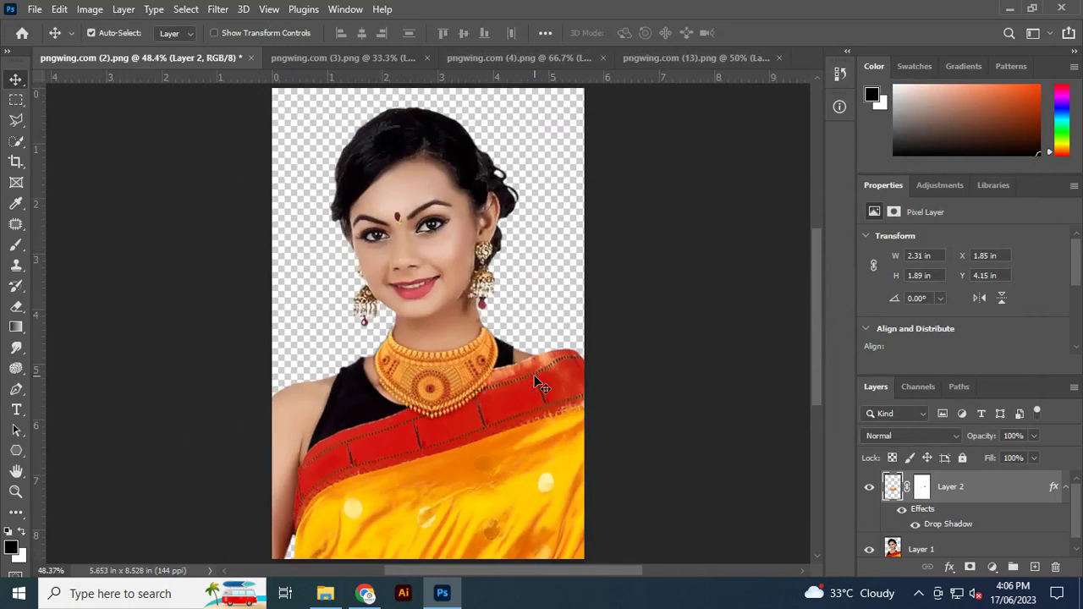
Delete the left earring from the gold jewellery set image
click(347, 60)
click(513, 56)
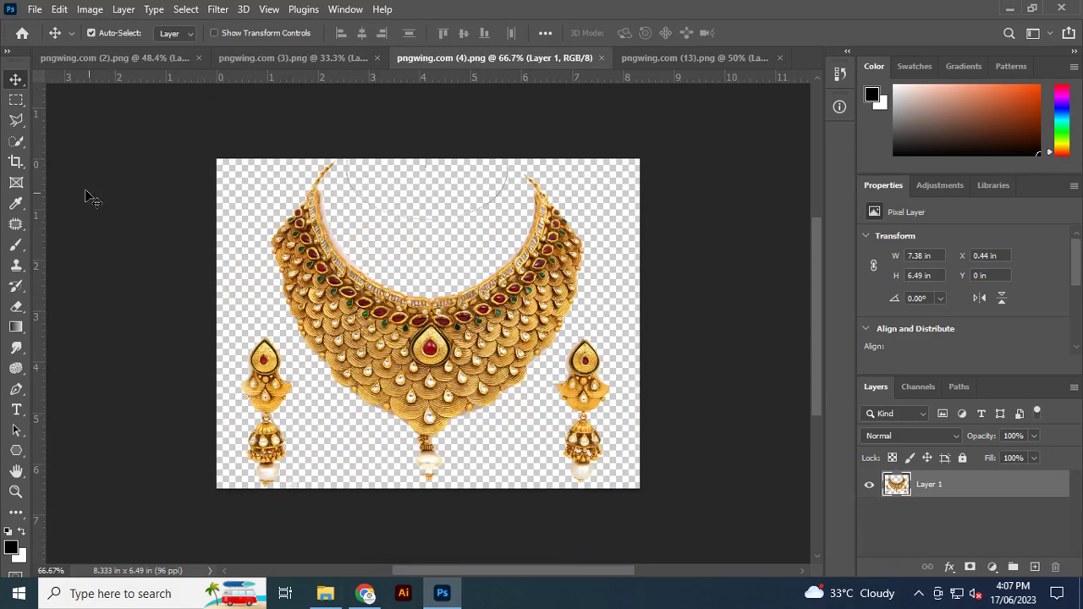
click(16, 101)
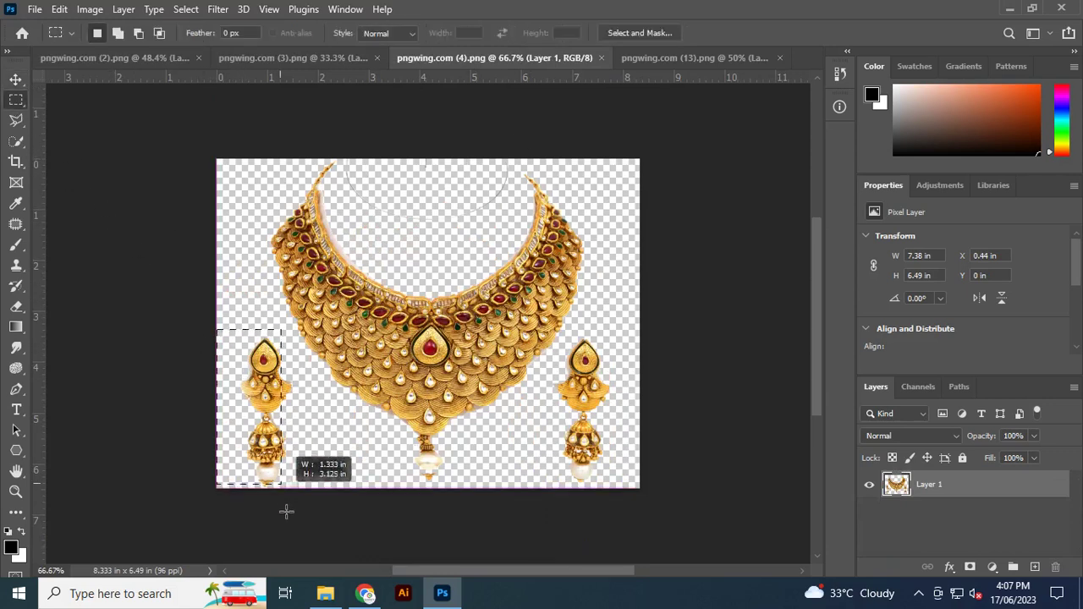
drag(201, 331, 296, 520)
key(Delete)
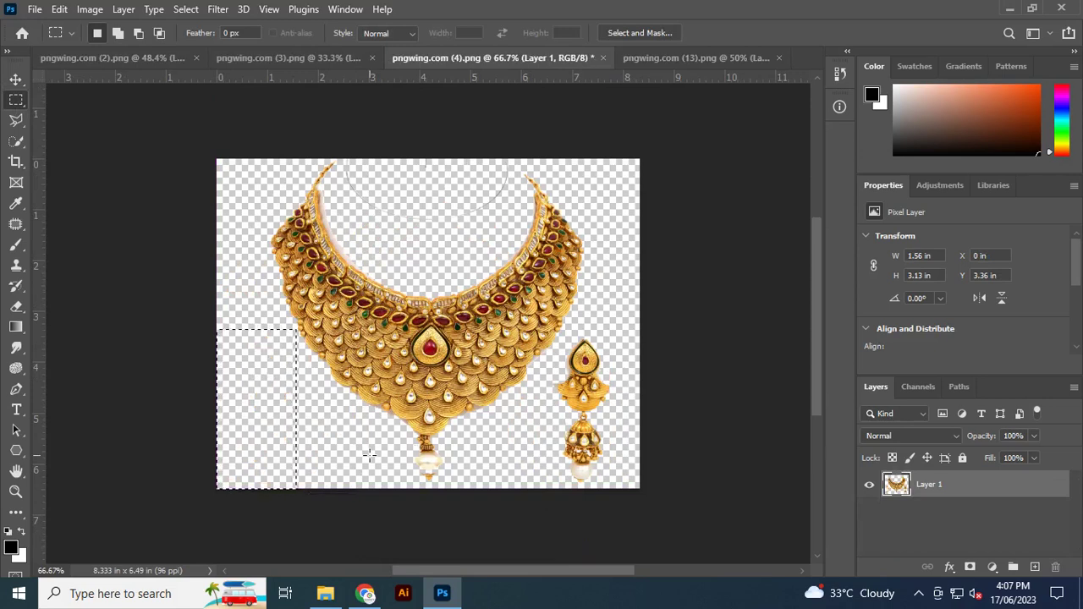
key(ctrl+d)
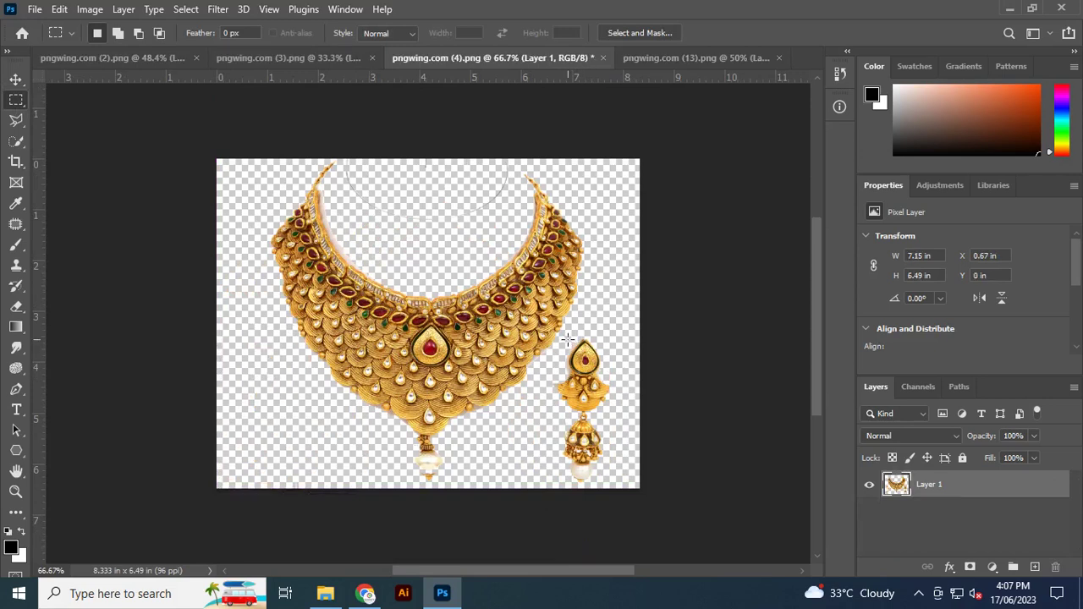
Delete the right earring and drag the bare necklace into the orange-saree image
drag(567, 339, 669, 508)
drag(555, 373, 609, 486)
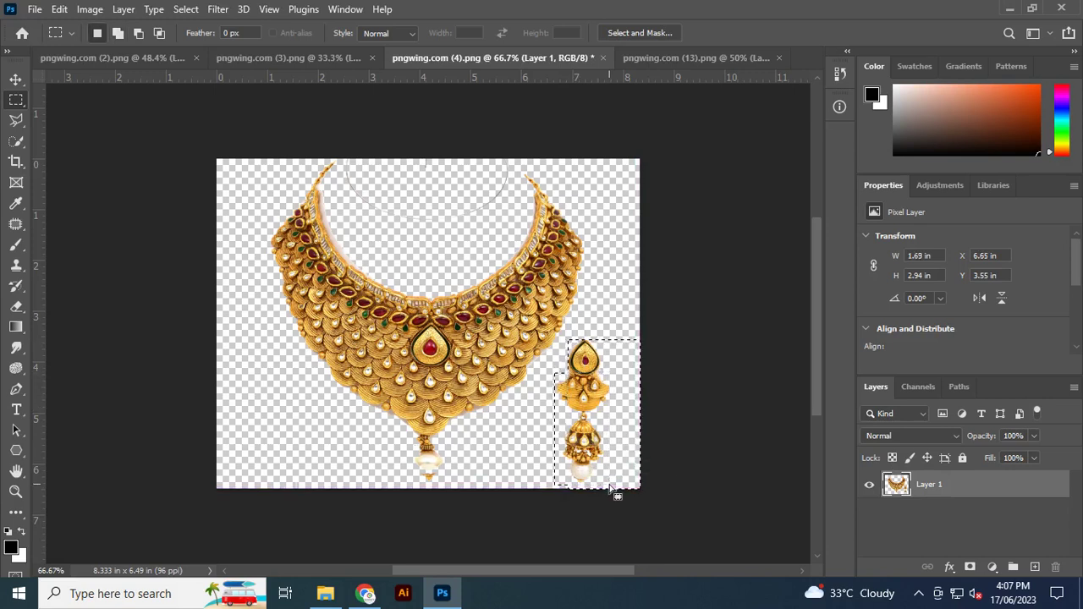
key(Delete)
key(ctrl+d)
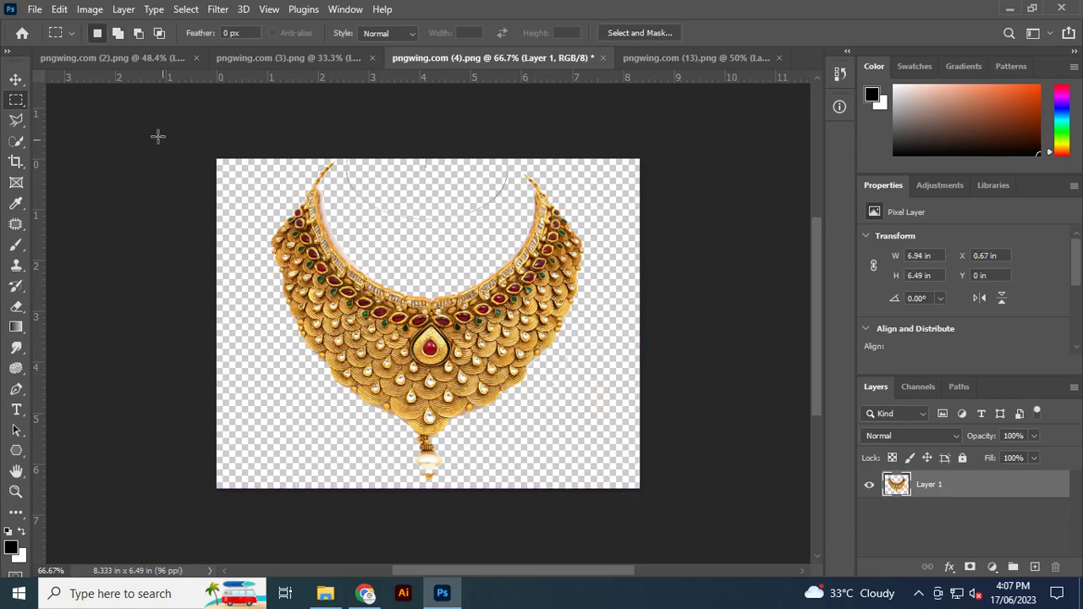
click(15, 78)
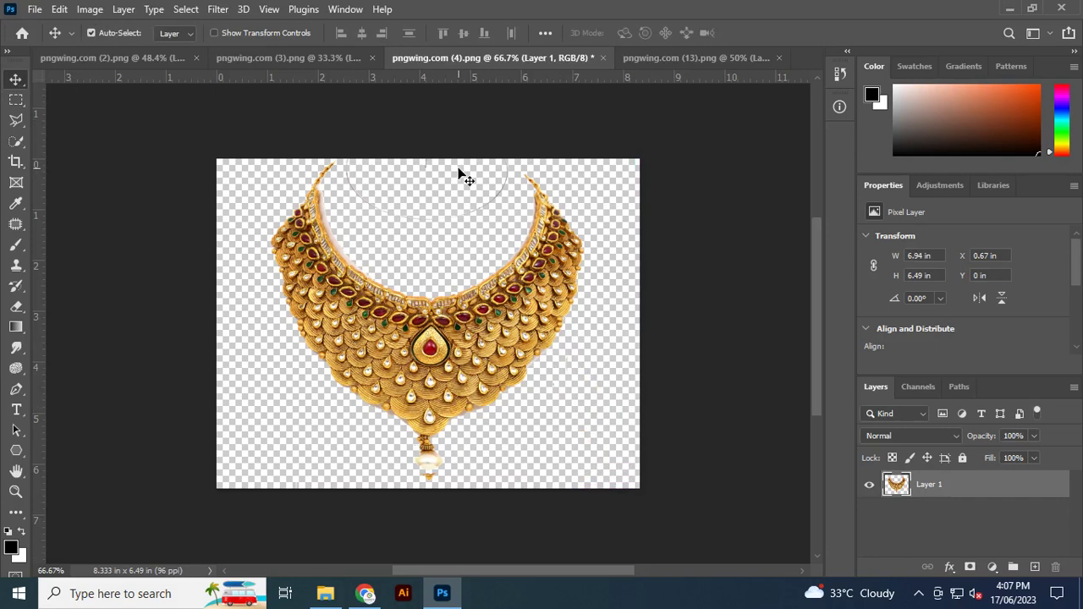
mouse_move(508, 316)
mouse_down()
mouse_move(395, 110)
mouse_move(440, 153)
mouse_up()
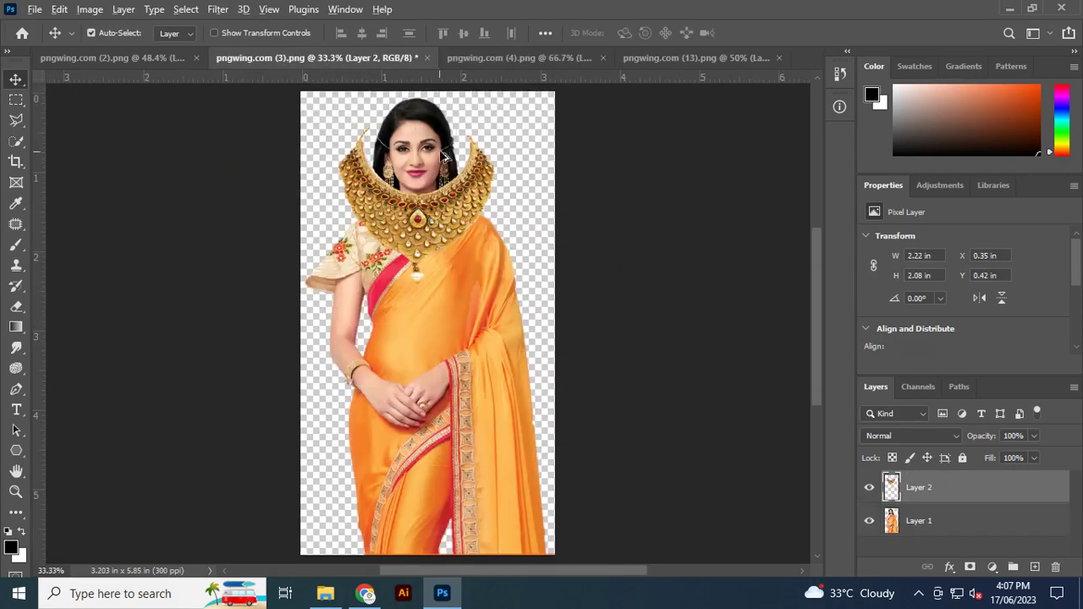
Move the necklace onto the neck and delete the white arc above it
scroll(446, 153, up, 1)
scroll(440, 146, up, 1)
scroll(402, 152, up, 1)
scroll(546, 377, up, 1)
mouse_move(538, 365)
mouse_down()
mouse_move(601, 464)
mouse_move(535, 466)
mouse_up()
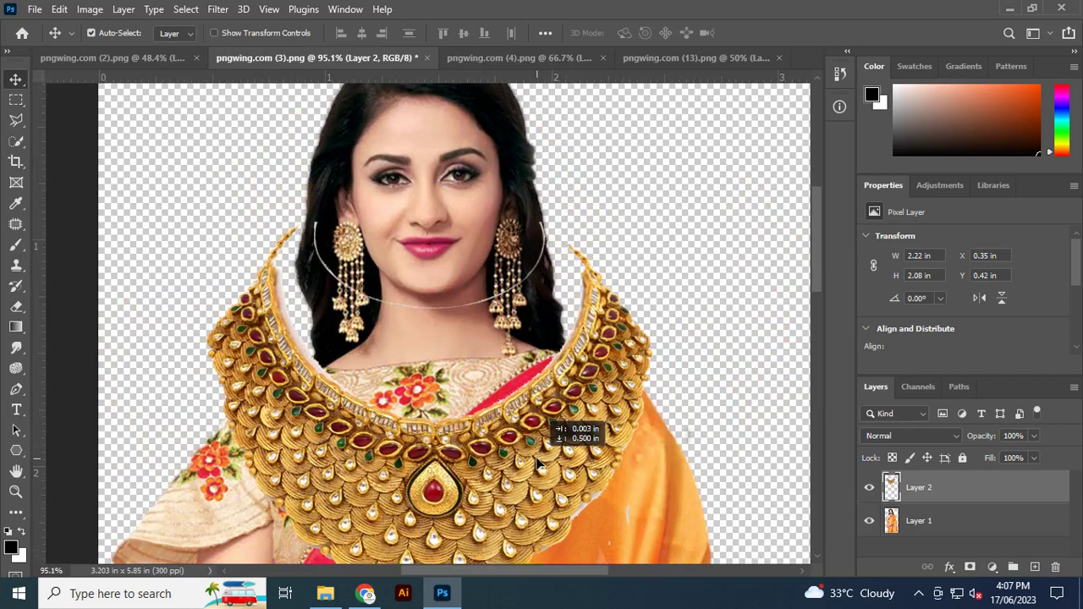
click(16, 100)
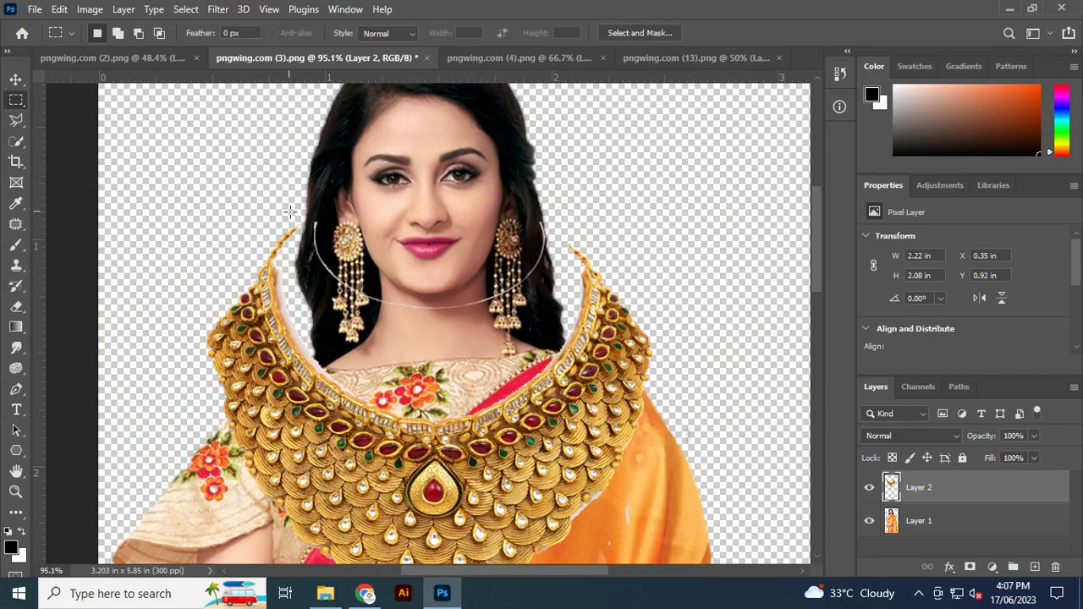
drag(307, 218, 557, 309)
key(Delete)
key(ctrl+d)
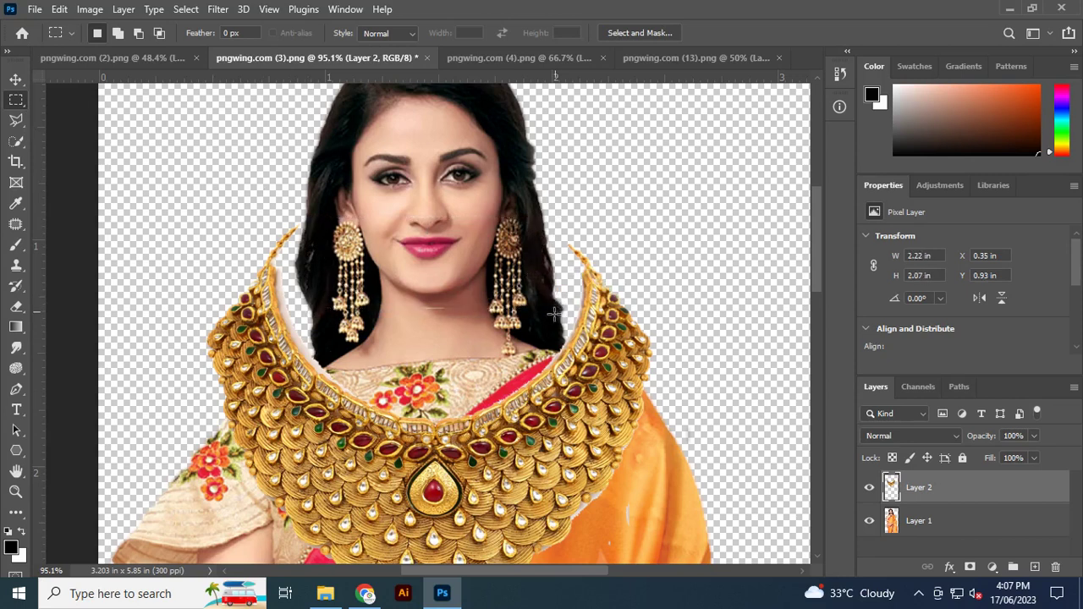
Nudge the necklace and try selecting the white area between the earrings
click(15, 80)
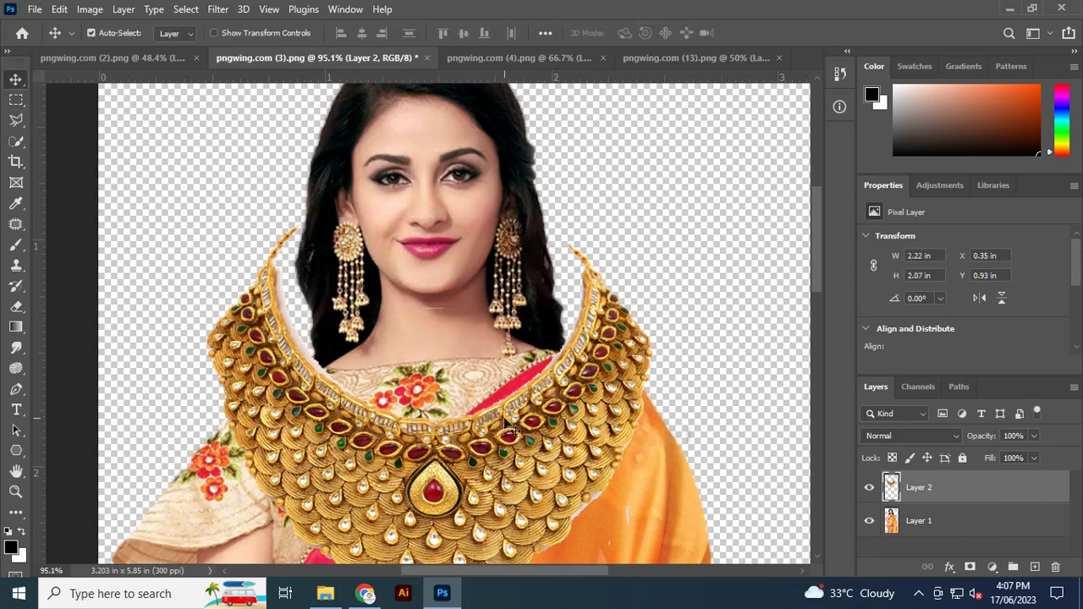
mouse_move(495, 457)
mouse_down()
mouse_move(498, 438)
mouse_move(508, 471)
mouse_up()
key(m)
mouse_move(332, 273)
mouse_down()
mouse_move(571, 360)
mouse_move(569, 350)
mouse_up()
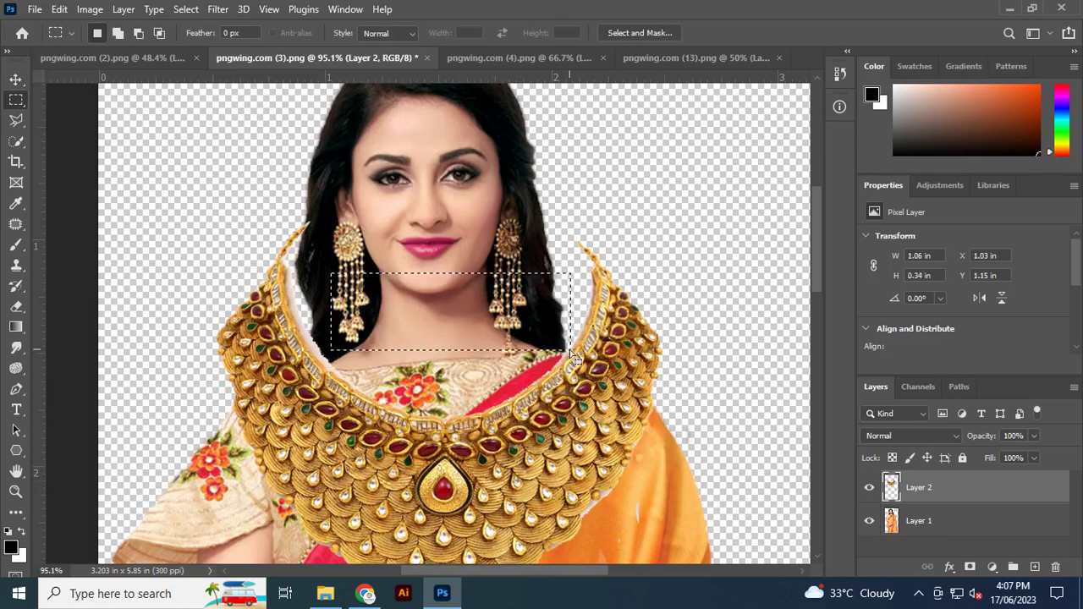
key(ctrl+d)
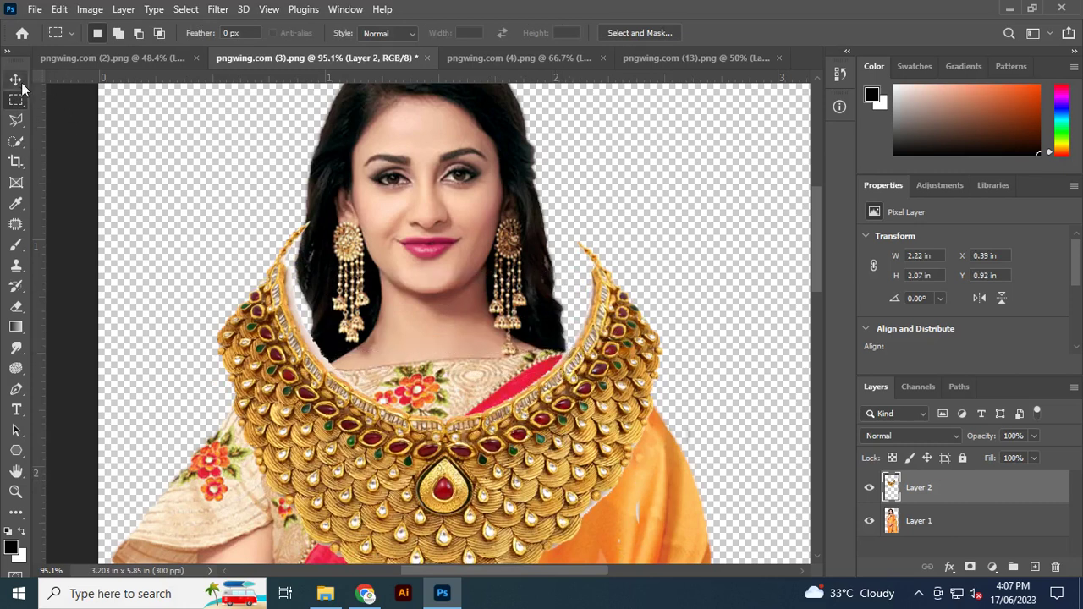
click(16, 80)
drag(500, 439, 602, 448)
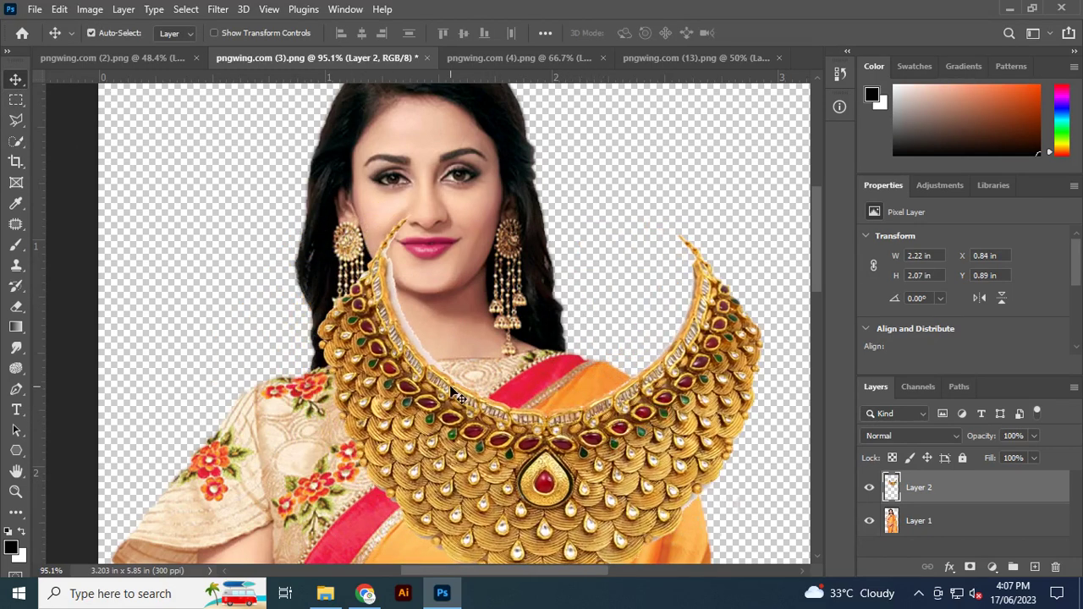
Quick-select the white inner edge, then move the necklace left and up
key(w)
drag(447, 355, 417, 345)
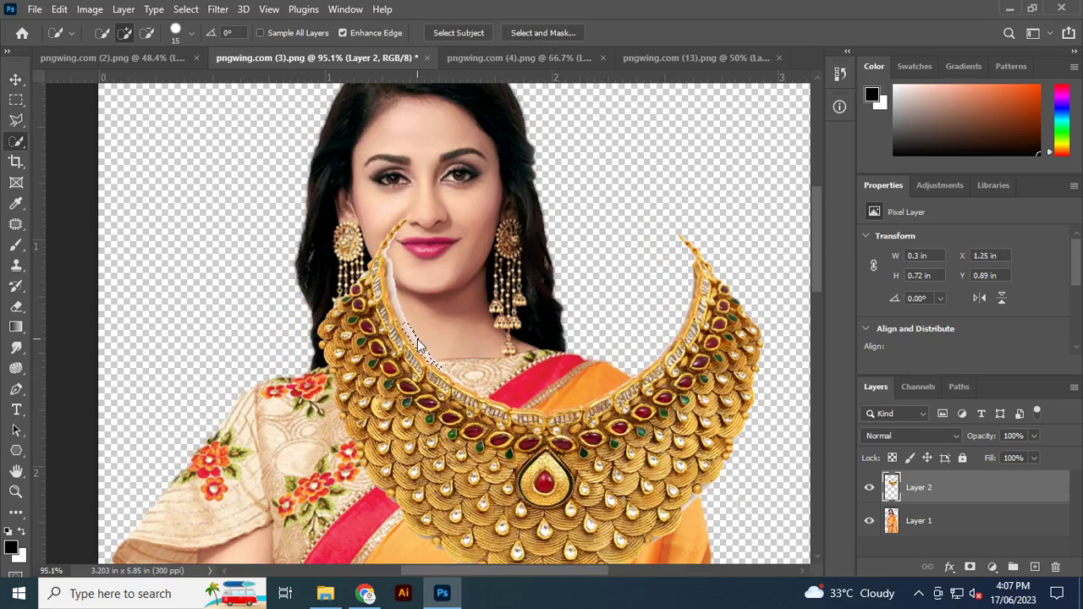
drag(409, 315, 427, 347)
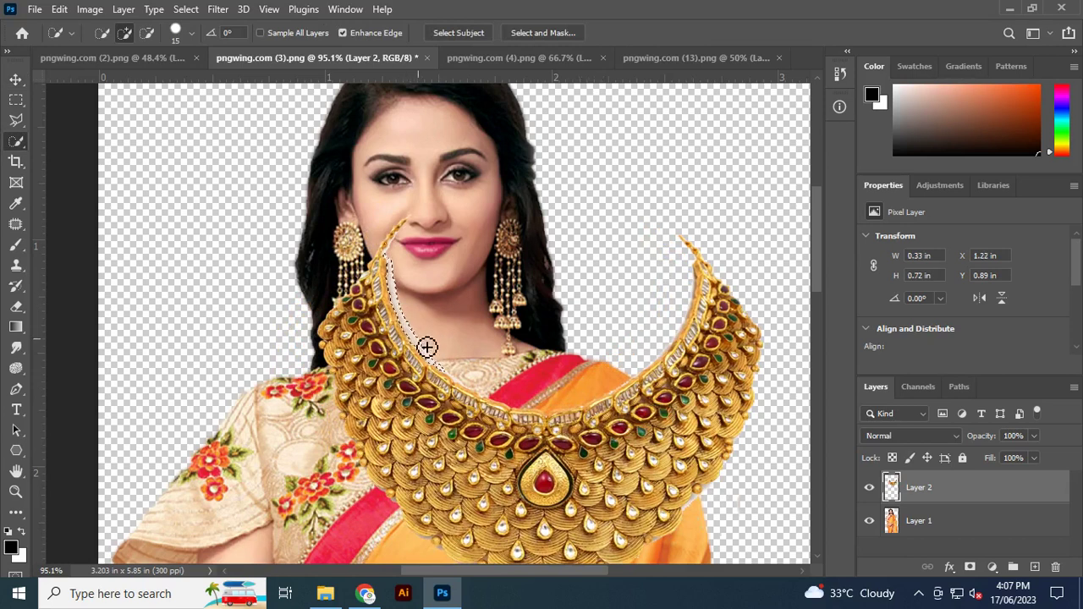
key(ctrl+d)
click(16, 80)
mouse_move(507, 458)
mouse_down()
mouse_move(448, 393)
mouse_move(451, 419)
mouse_move(494, 438)
mouse_up()
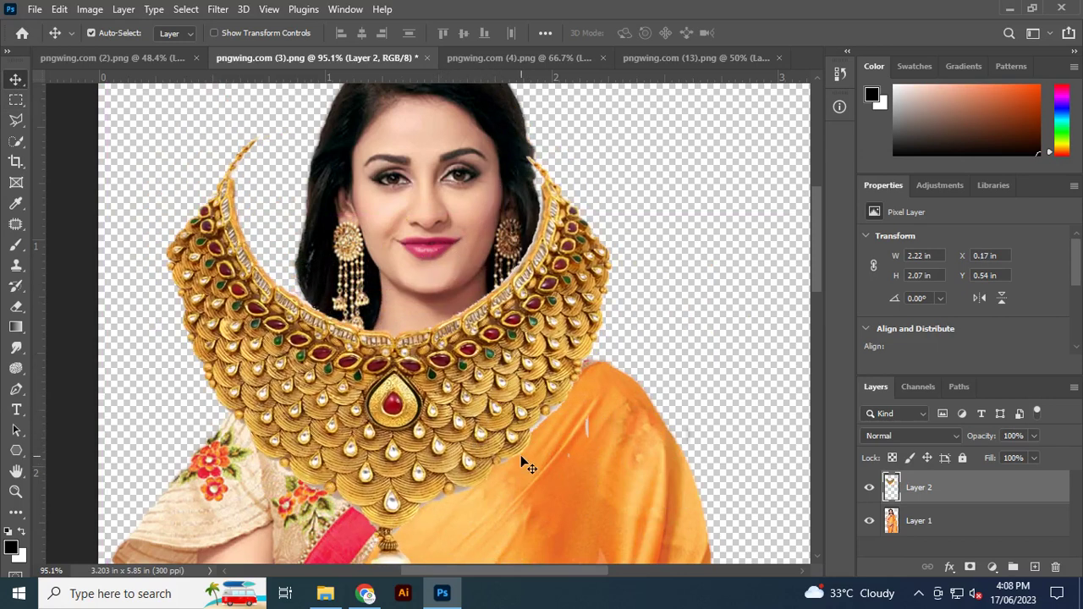
Erase the white spot on the saree, move the necklace over the neck, and start Free Transform
key(w)
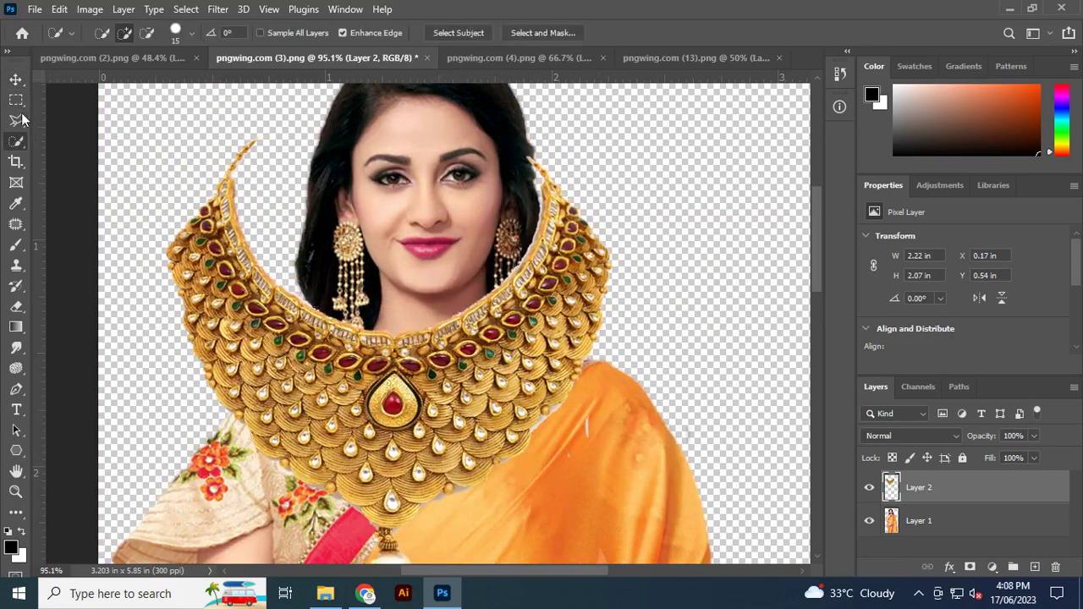
click(22, 103)
drag(607, 445, 633, 466)
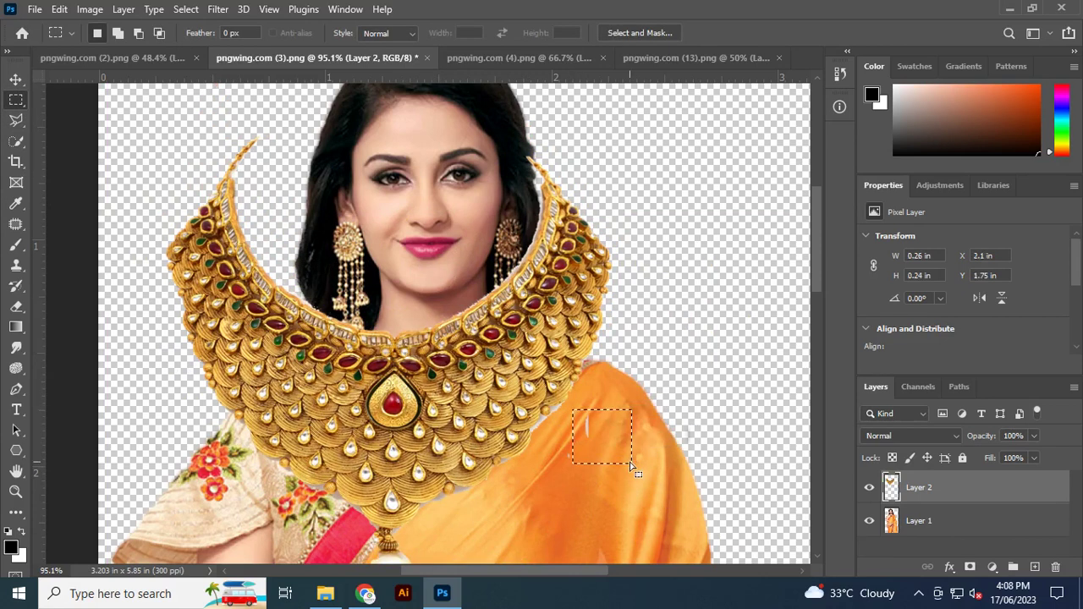
key(shift+BackSpace)
key(Return)
key(ctrl+d)
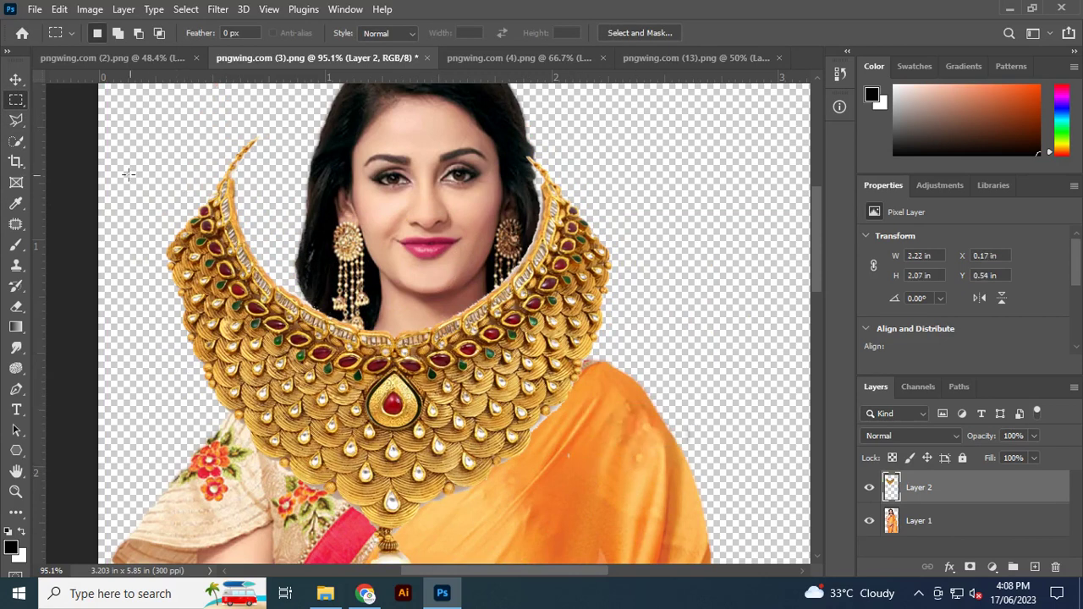
click(17, 78)
drag(443, 400, 474, 461)
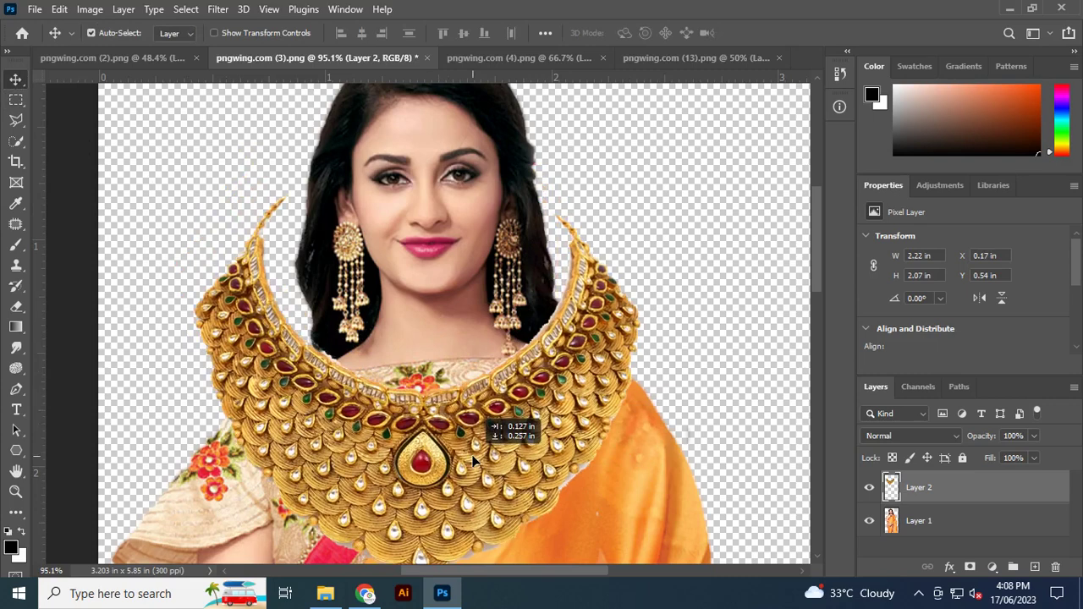
key(ctrl+t)
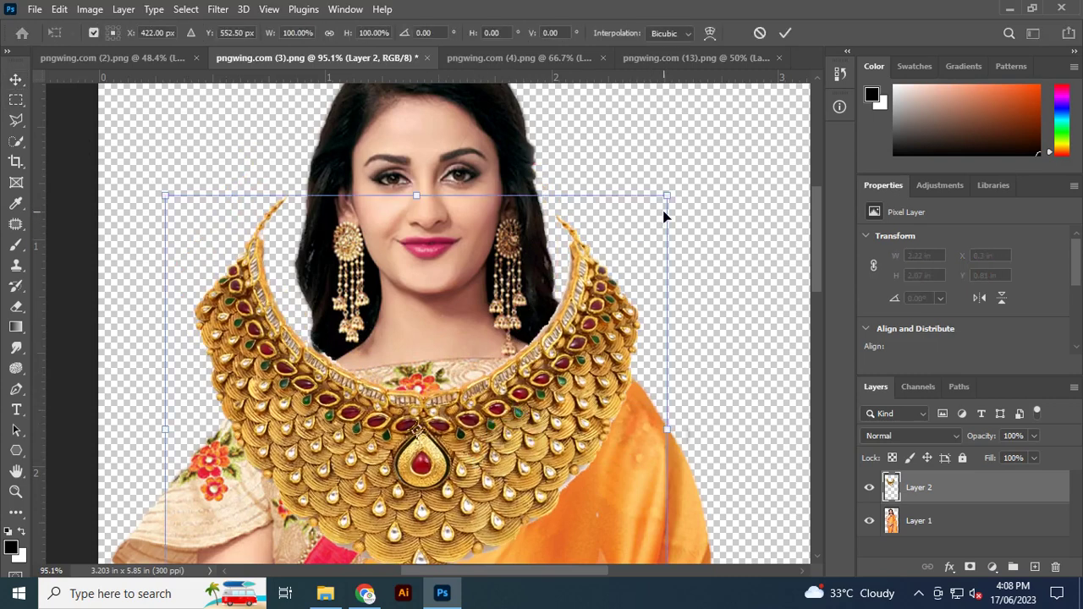
Scale the necklace to about 40%, commit, and nudge it under the chin
drag(666, 195, 541, 312)
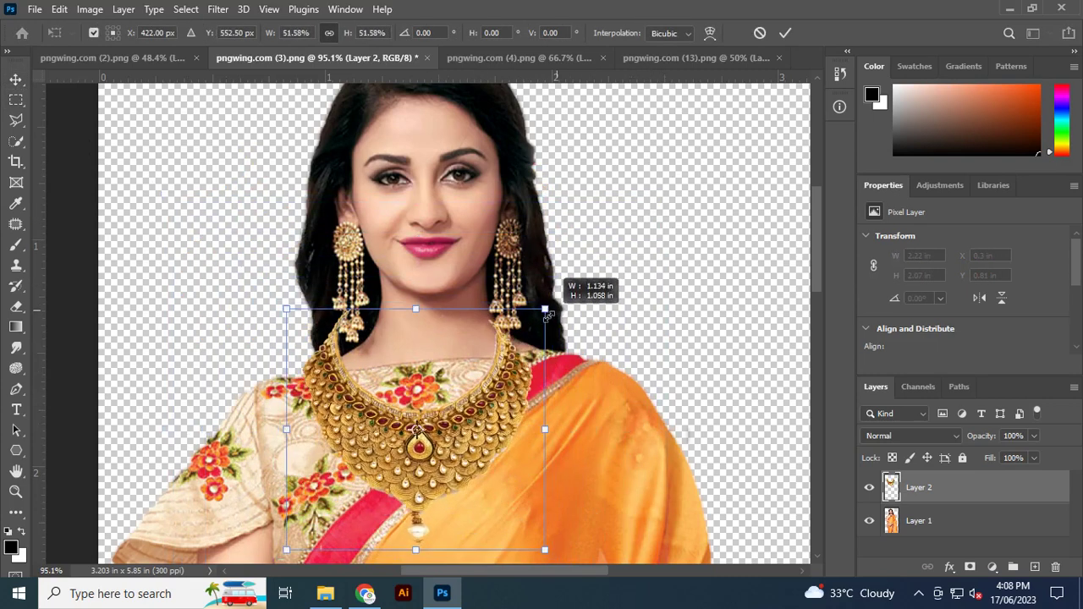
drag(468, 429, 488, 390)
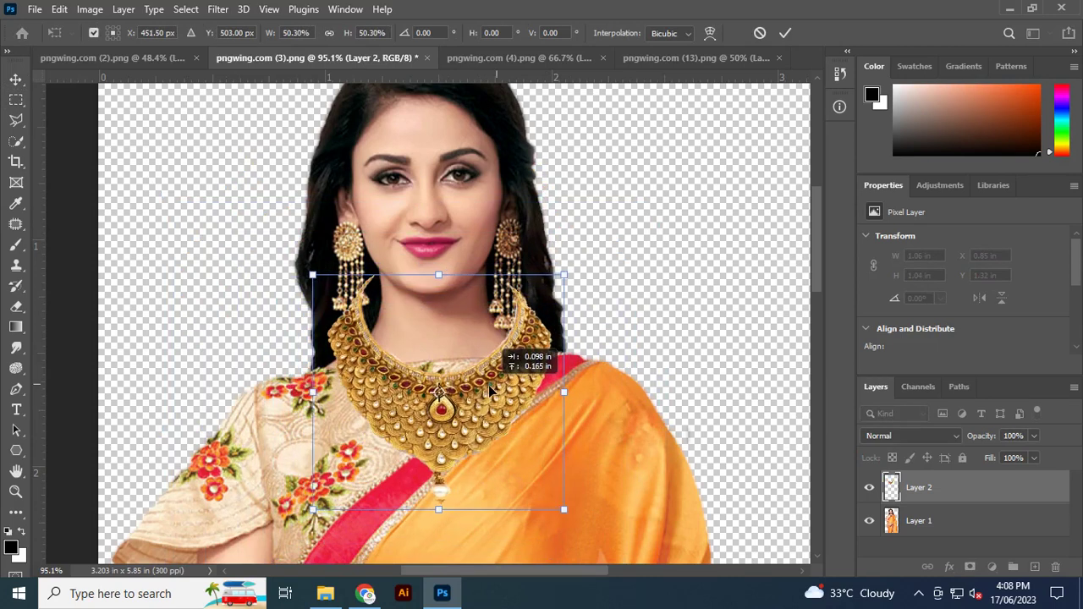
drag(561, 275, 543, 302)
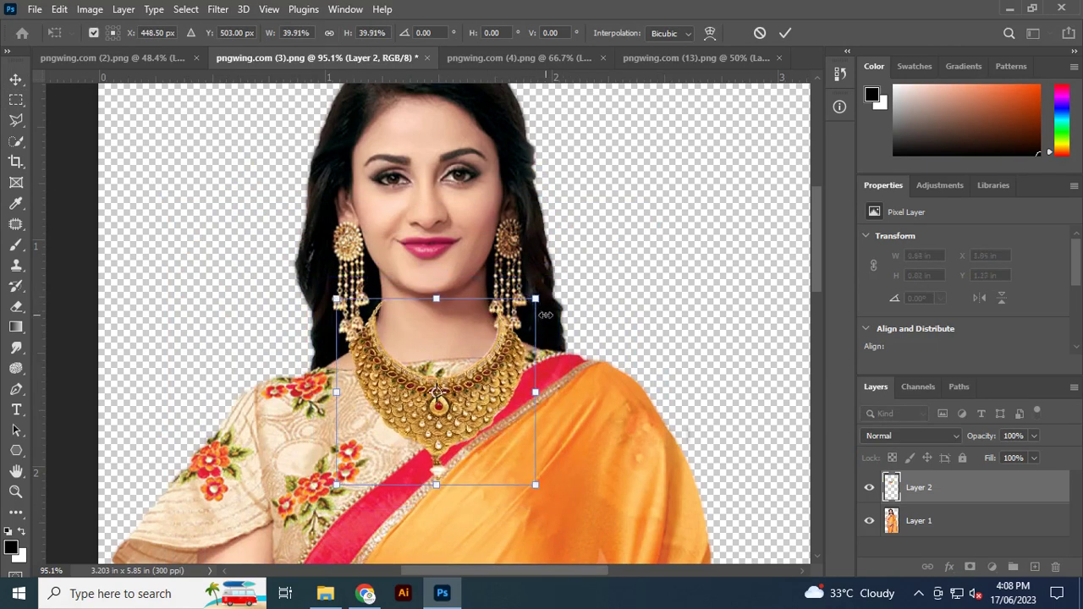
alt+scroll(423, 312, up, 5)
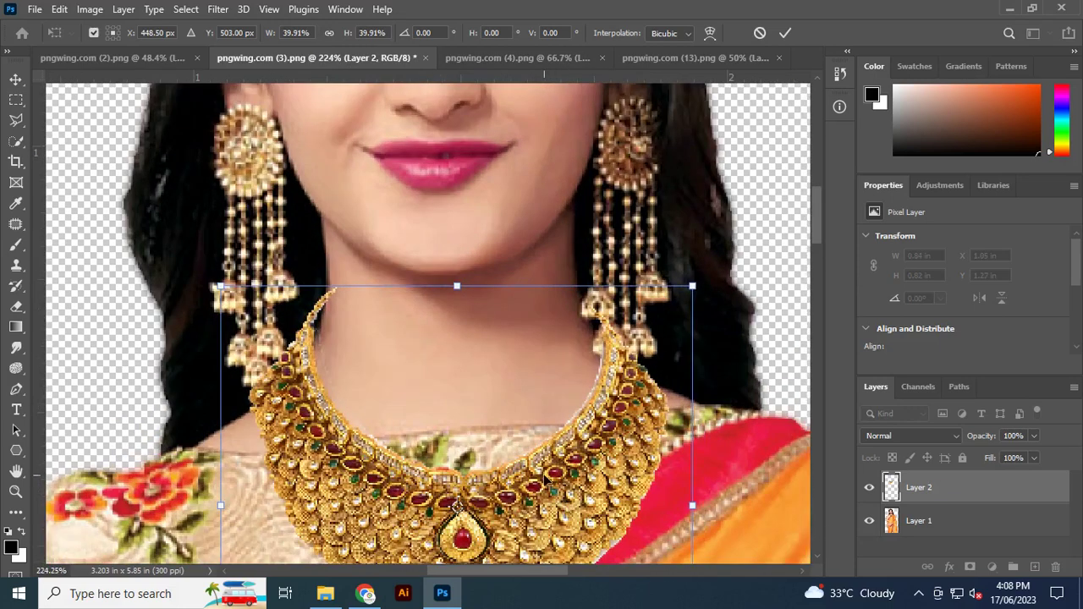
click(783, 35)
mouse_move(575, 471)
mouse_down()
mouse_move(567, 455)
mouse_move(572, 493)
mouse_move(567, 462)
mouse_up()
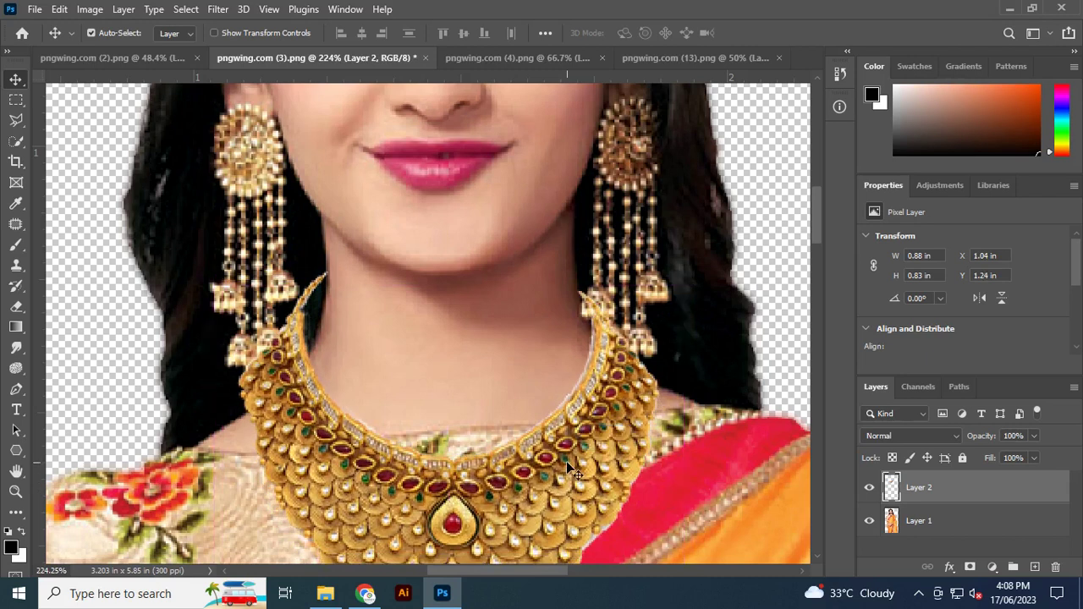
key(Up)
key(Up)
key(Right)
key(Right)
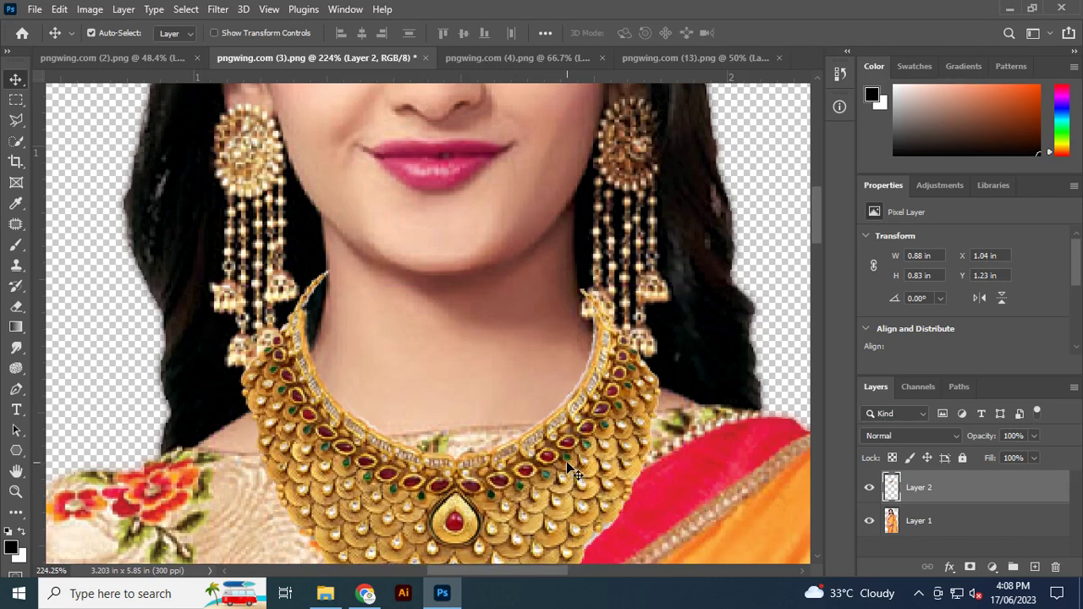
Use Distort to pull the necklace's top corners down to fit the neck
scroll(567, 462, right, 2)
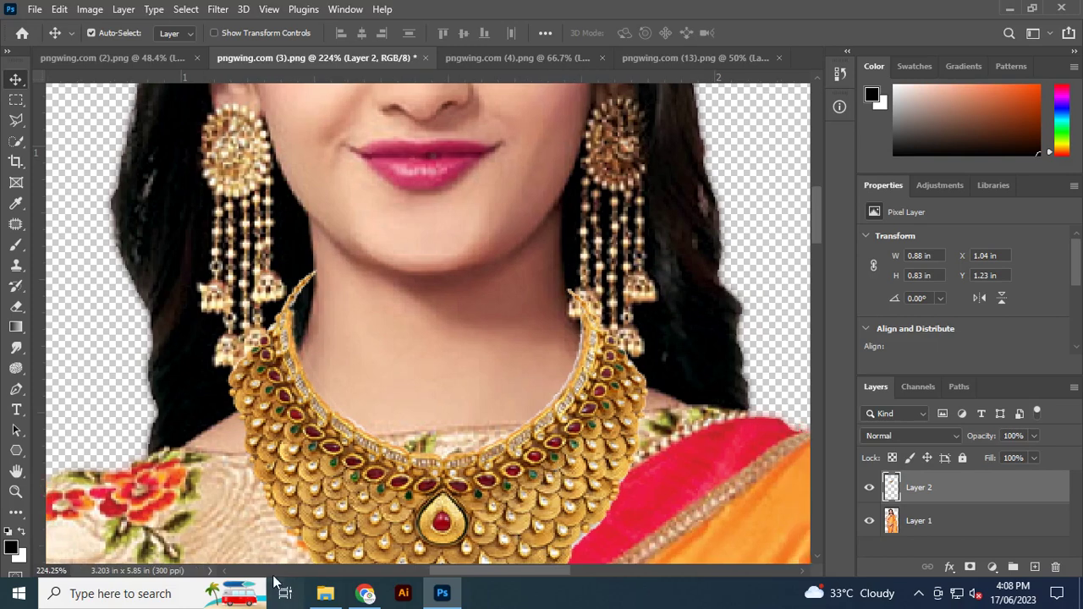
scroll(399, 431, down, 2)
scroll(400, 438, down, 2)
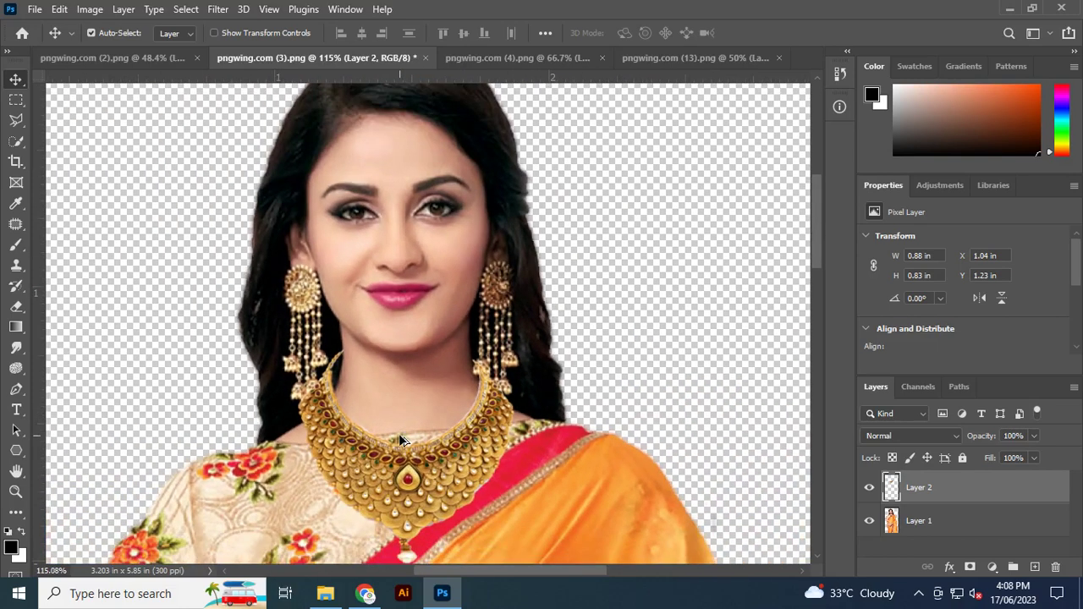
scroll(407, 417, up, 1)
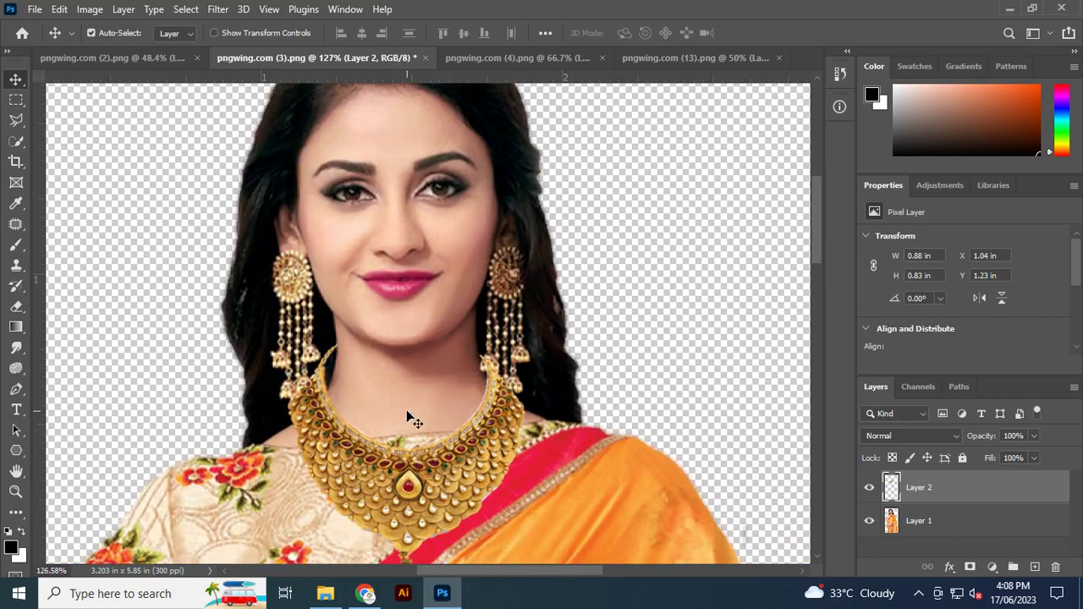
key(ctrl+t)
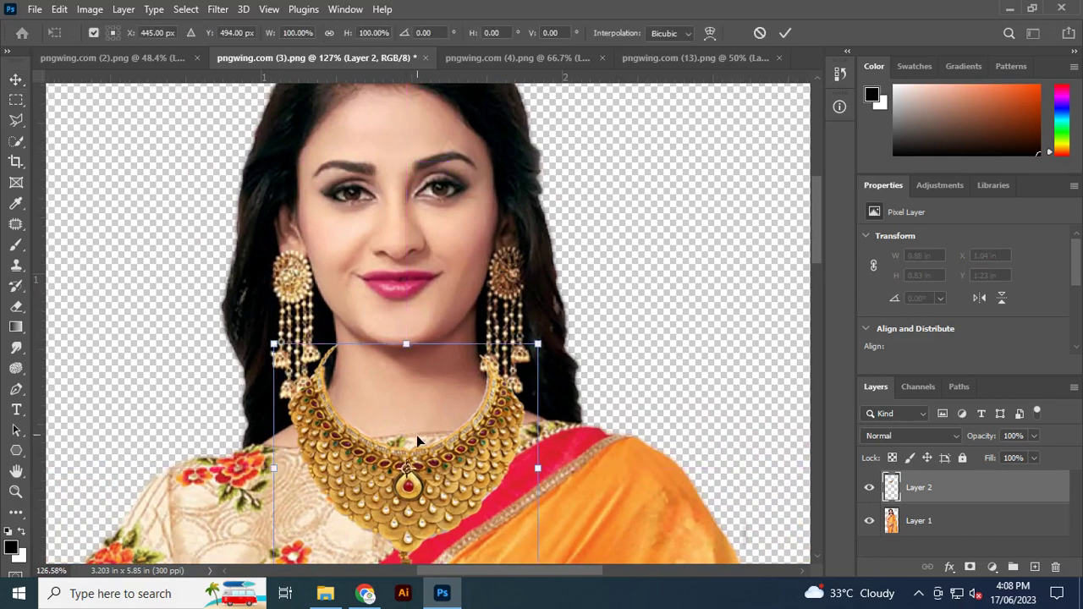
right_click(311, 432)
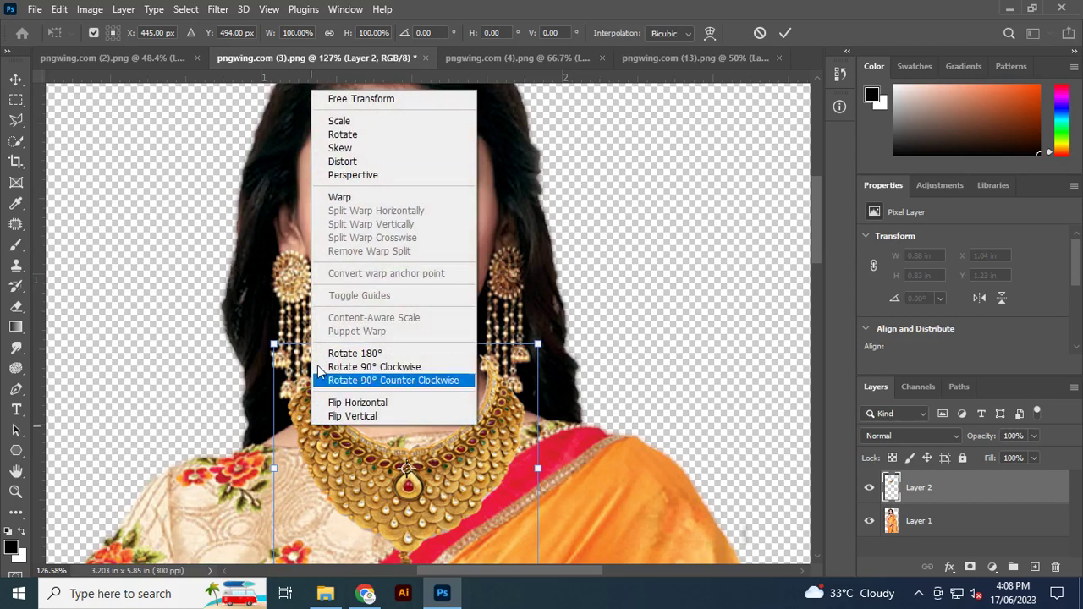
click(357, 163)
drag(272, 345, 282, 358)
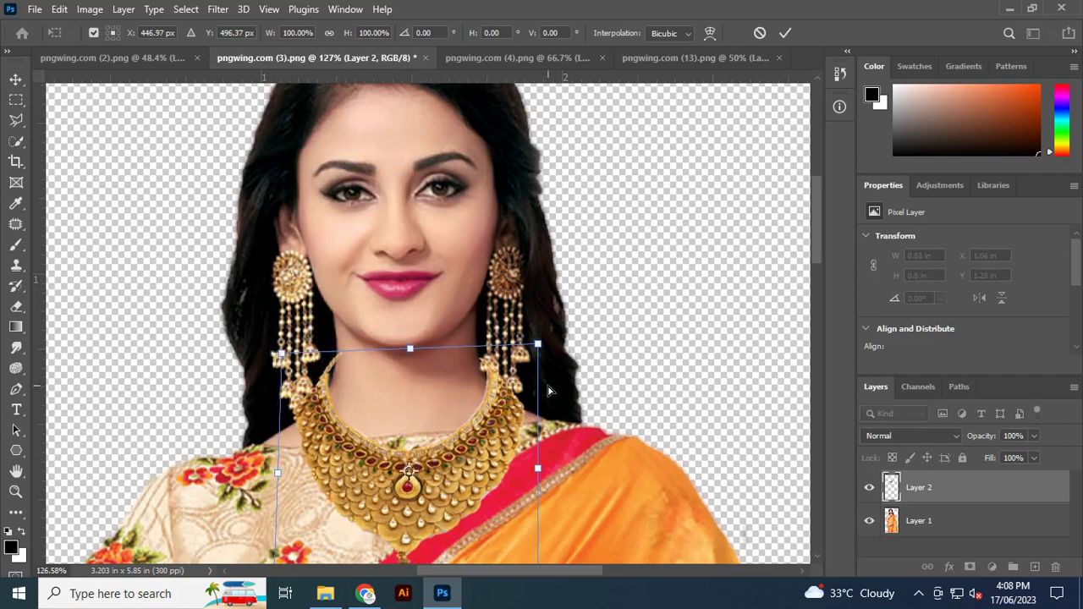
drag(538, 349, 536, 352)
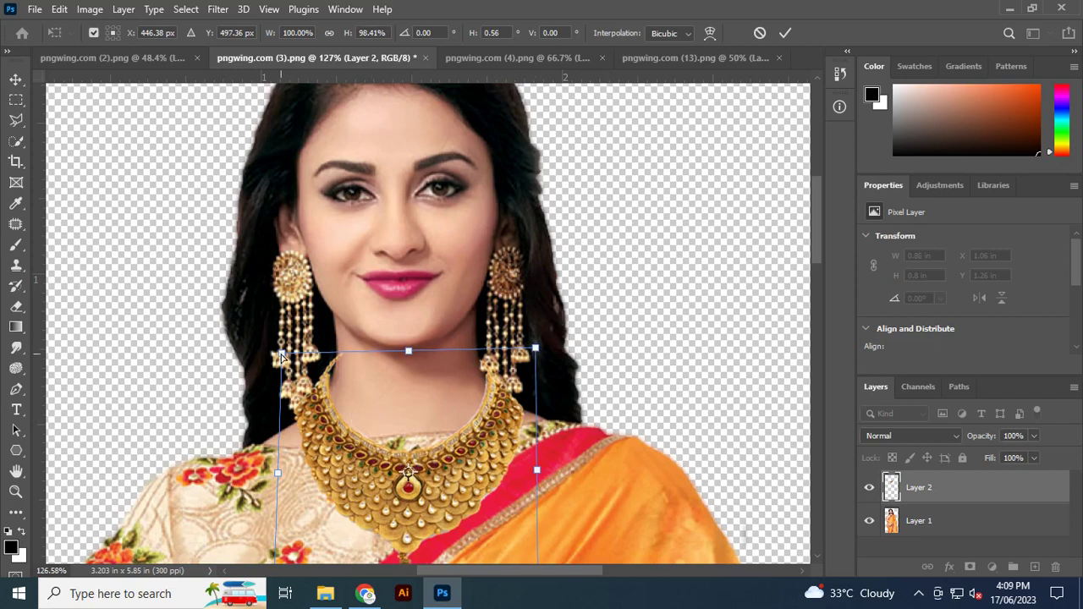
Apply the distortion, add a layer mask, and brush out the thin chain tip
click(784, 34)
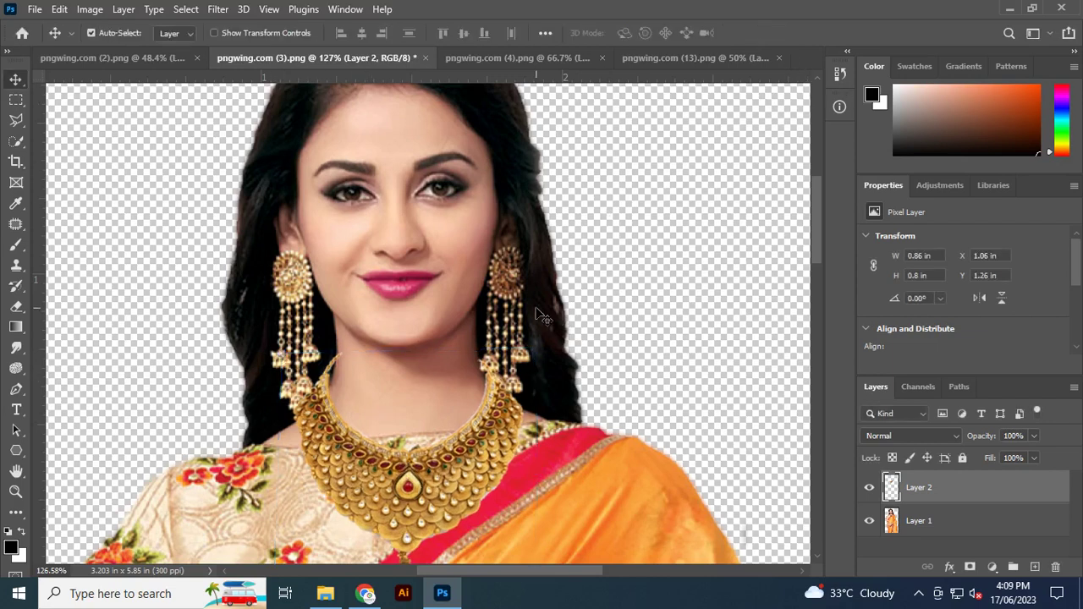
scroll(364, 373, up, 2)
scroll(358, 380, up, 2)
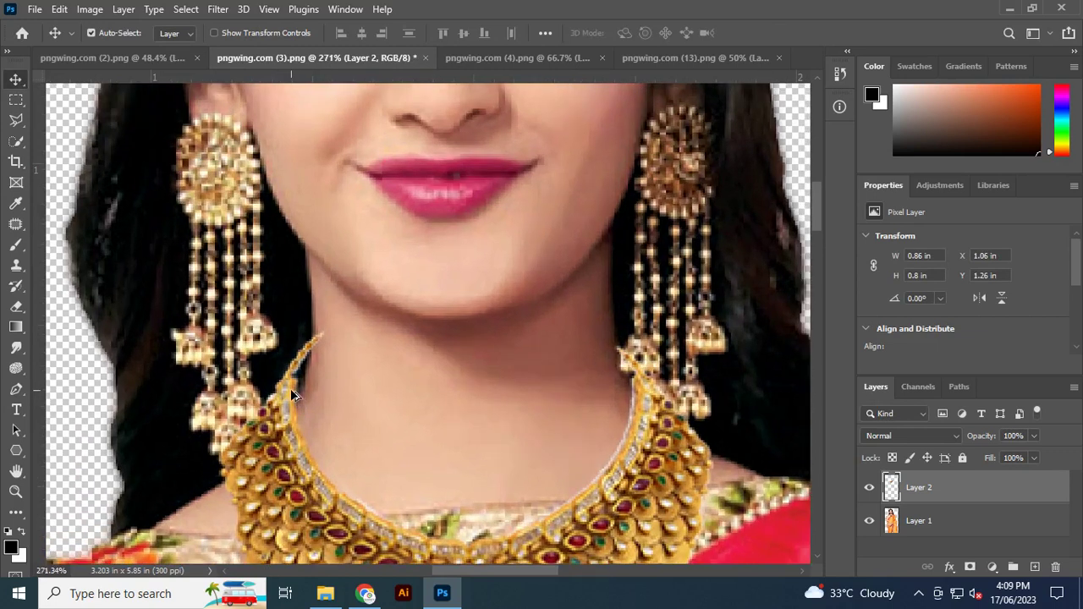
click(970, 567)
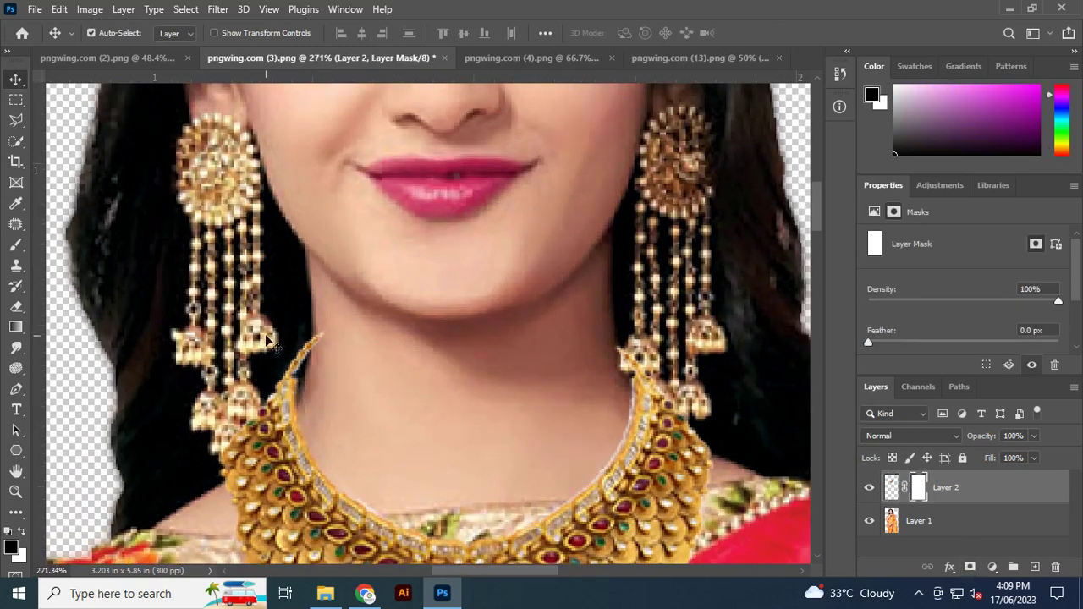
key(e)
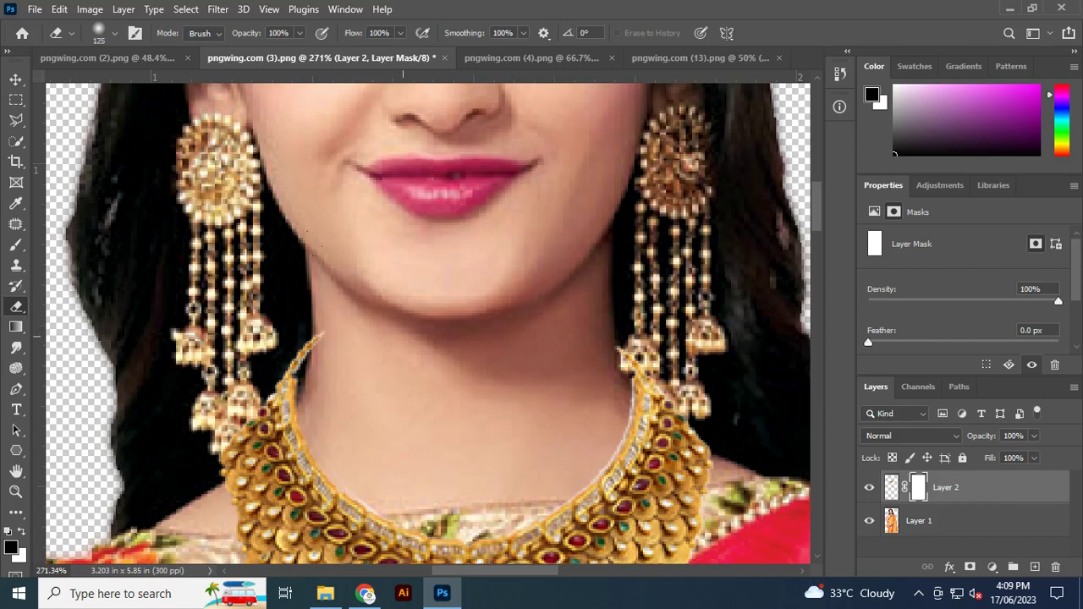
key(b)
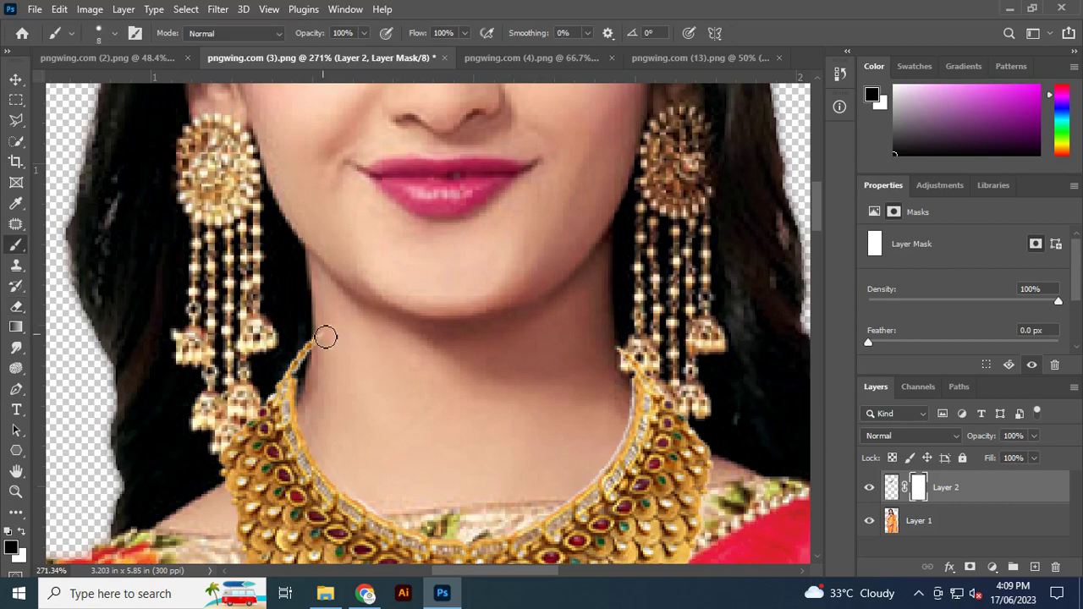
drag(326, 338, 283, 383)
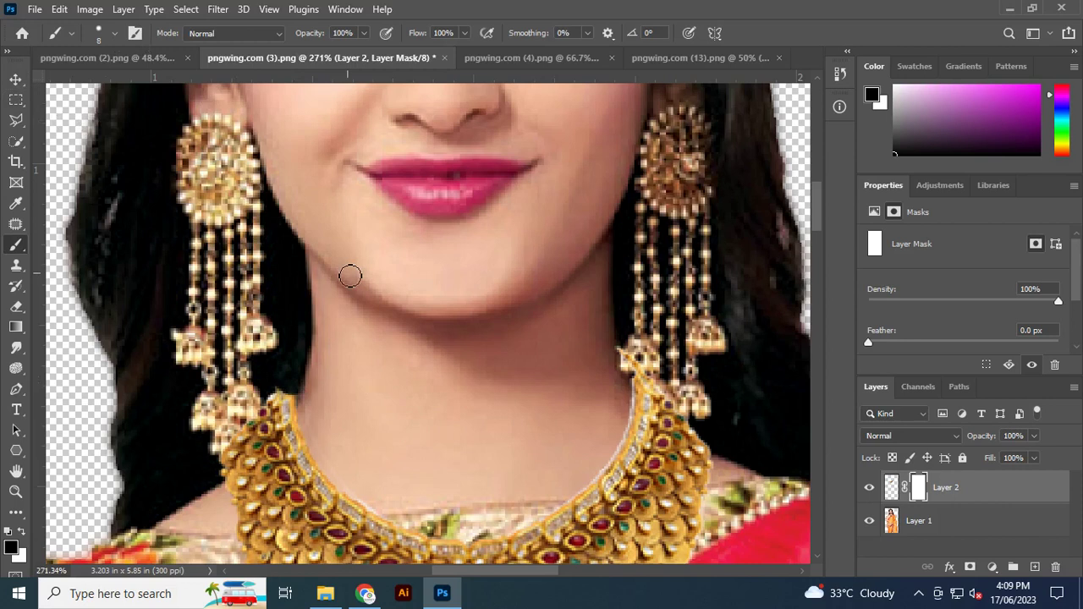
Set the brush size to 56 px and hardness to 46%
click(114, 33)
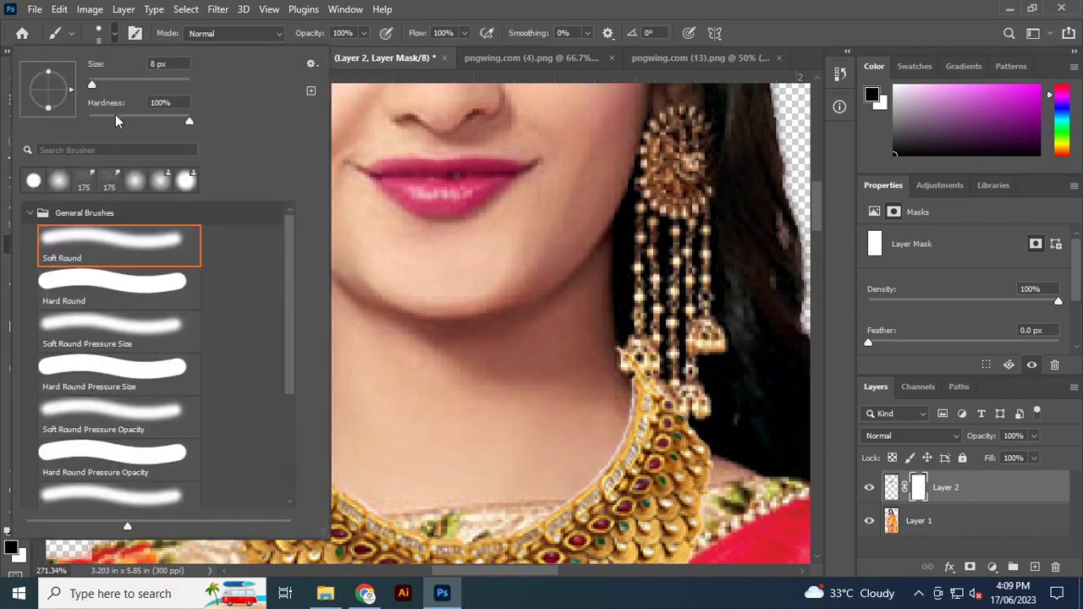
drag(189, 124, 133, 121)
drag(92, 84, 116, 85)
click(477, 84)
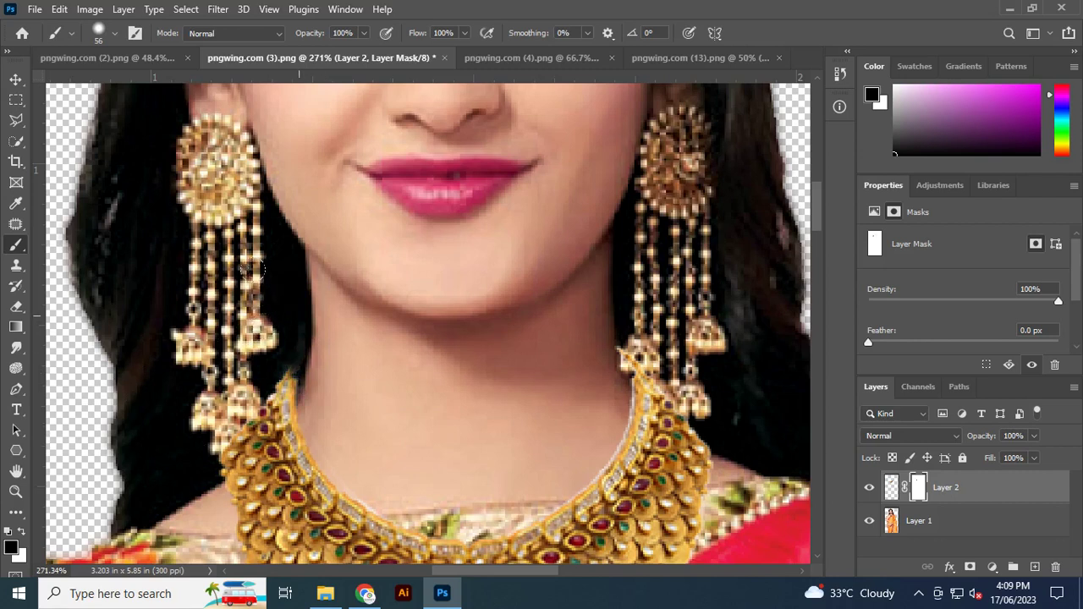
drag(582, 385, 440, 381)
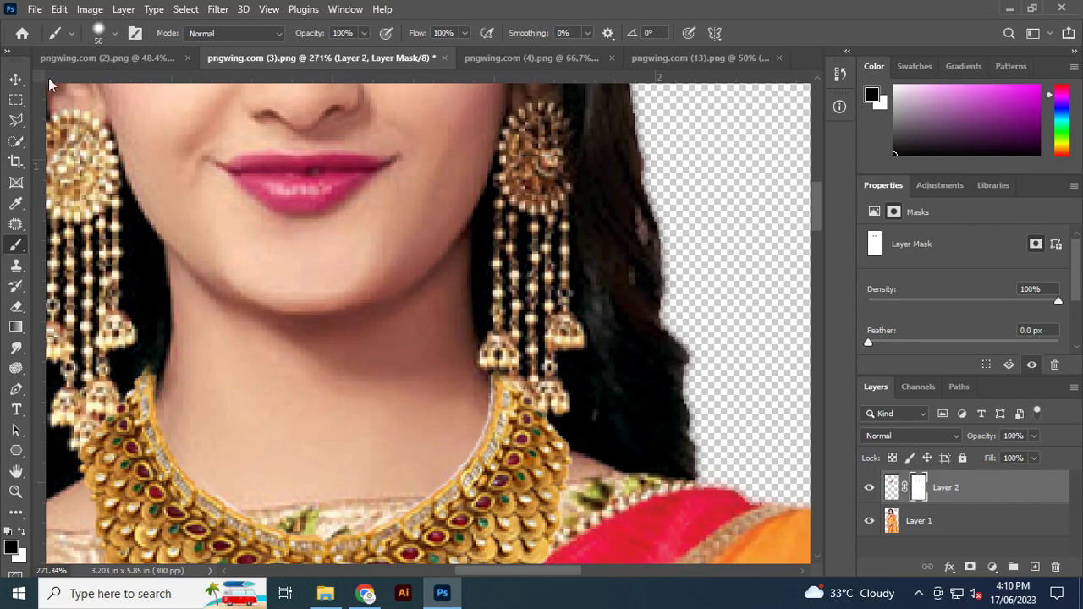
Select Layer 1 and begin a Polygonal Lasso outline around the right earring
click(16, 80)
click(964, 531)
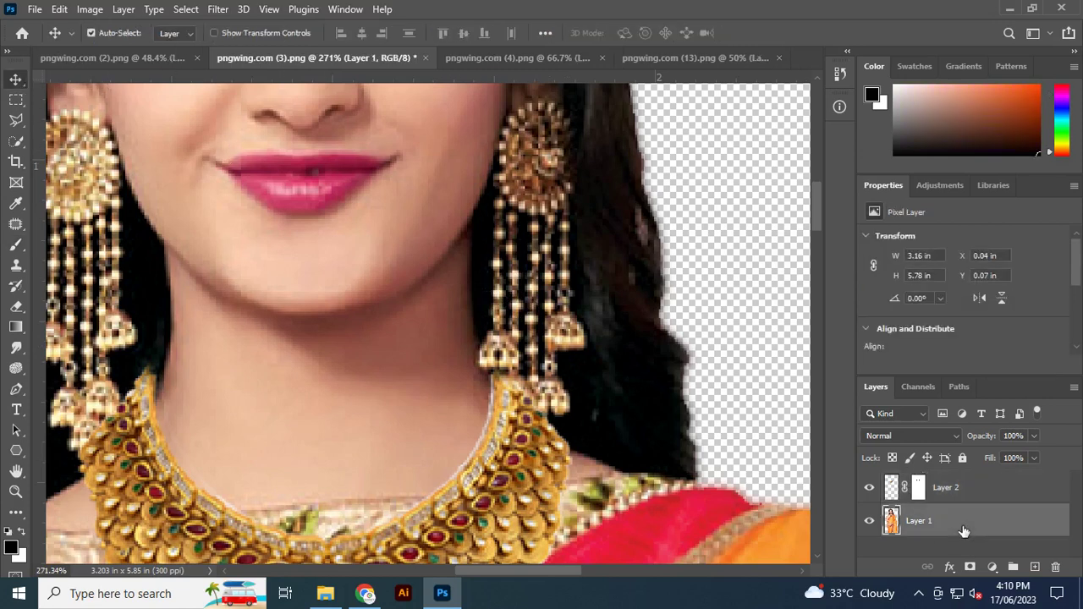
scroll(540, 338, up, 1)
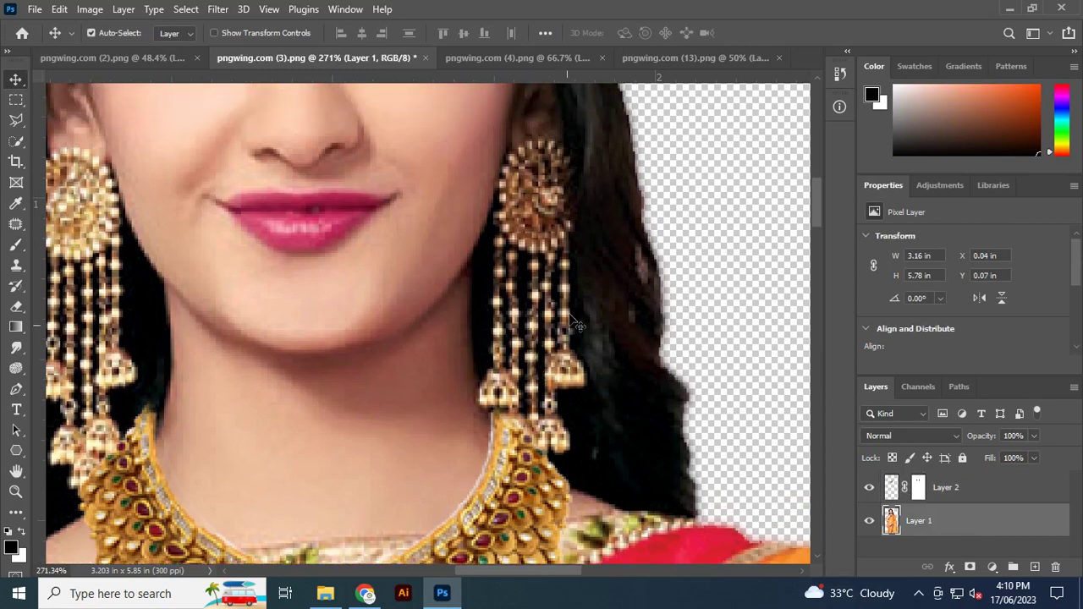
click(17, 121)
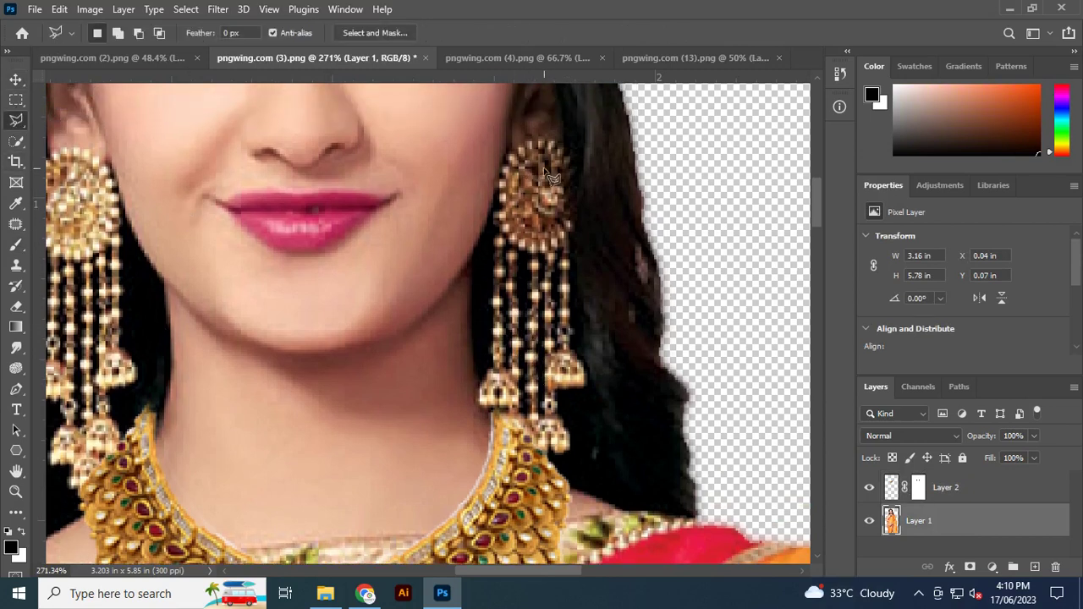
scroll(552, 178, up, 1)
click(564, 154)
click(522, 148)
click(504, 169)
click(493, 218)
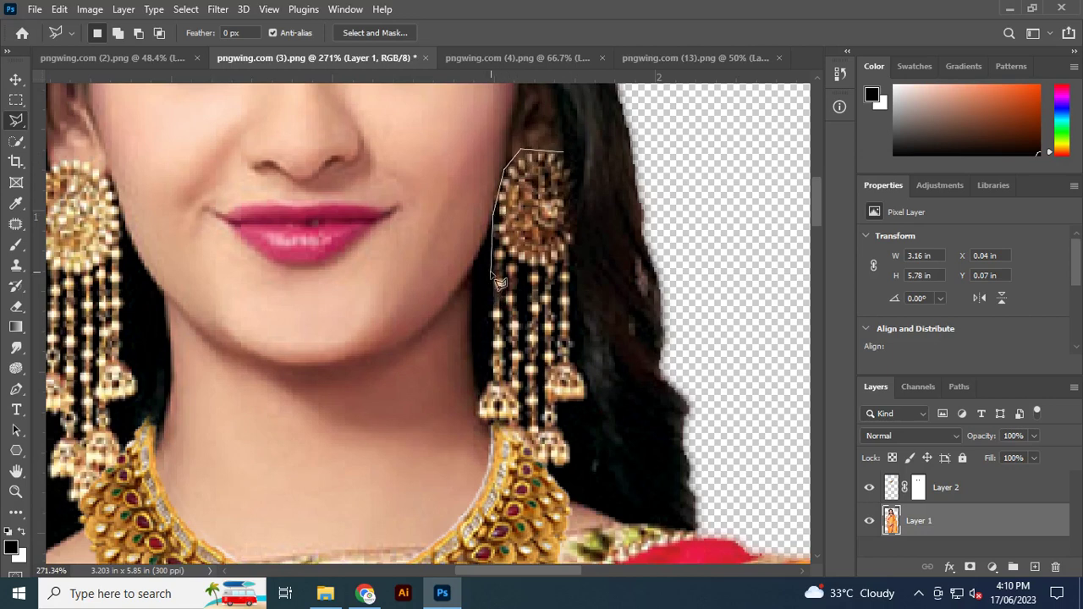
Trace the earring's bottom and right edge and close the selection
click(476, 398)
click(482, 464)
click(569, 500)
click(578, 423)
click(603, 401)
click(583, 355)
click(583, 198)
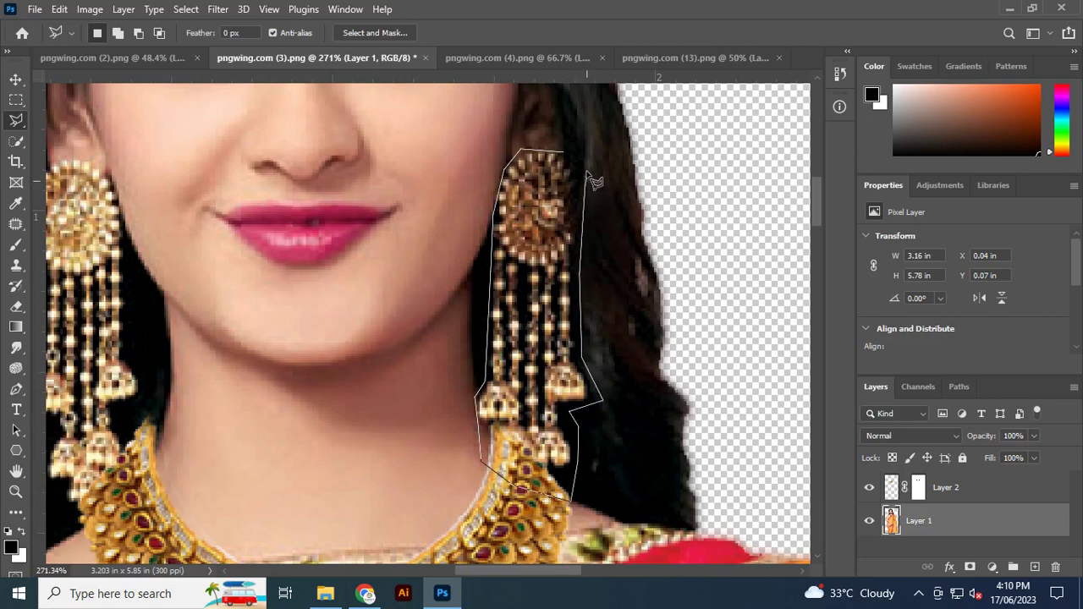
click(565, 153)
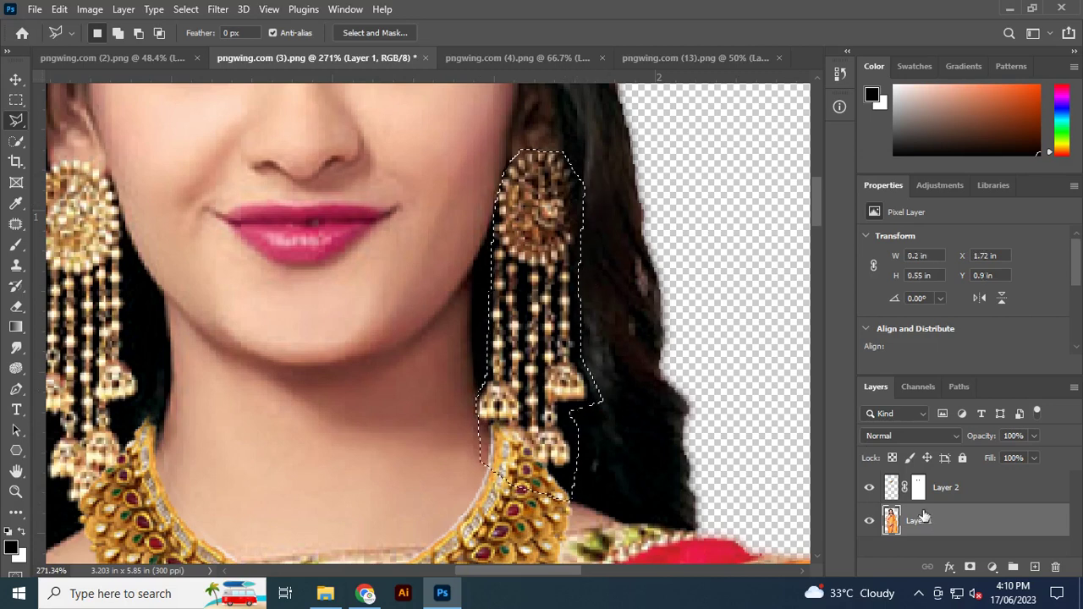
Hide the necklace layer, Layer 2, and reselect the photo layer, Layer 1
click(974, 493)
click(870, 489)
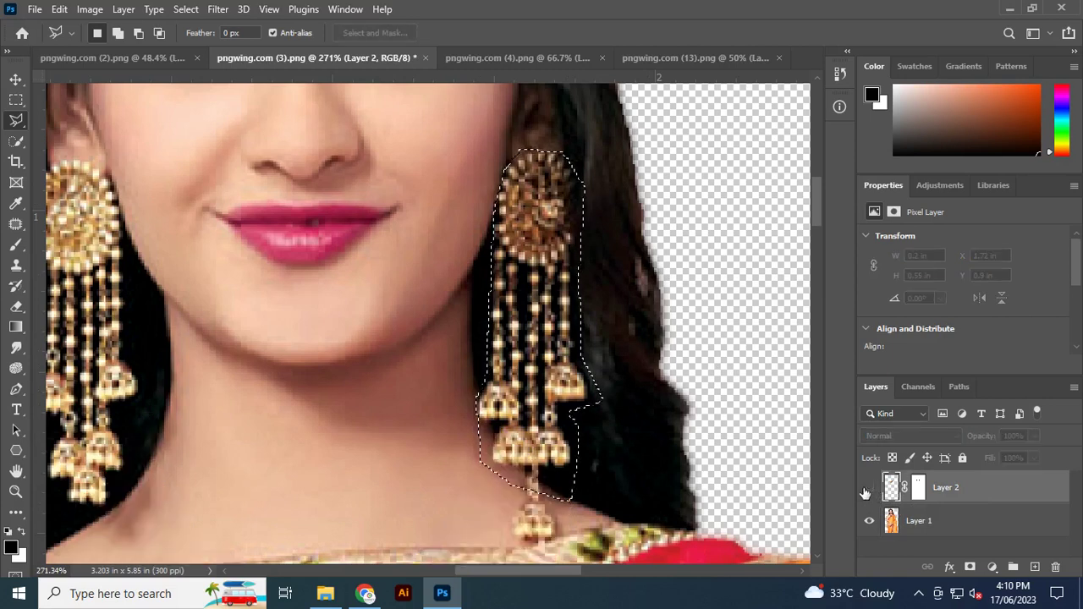
click(869, 488)
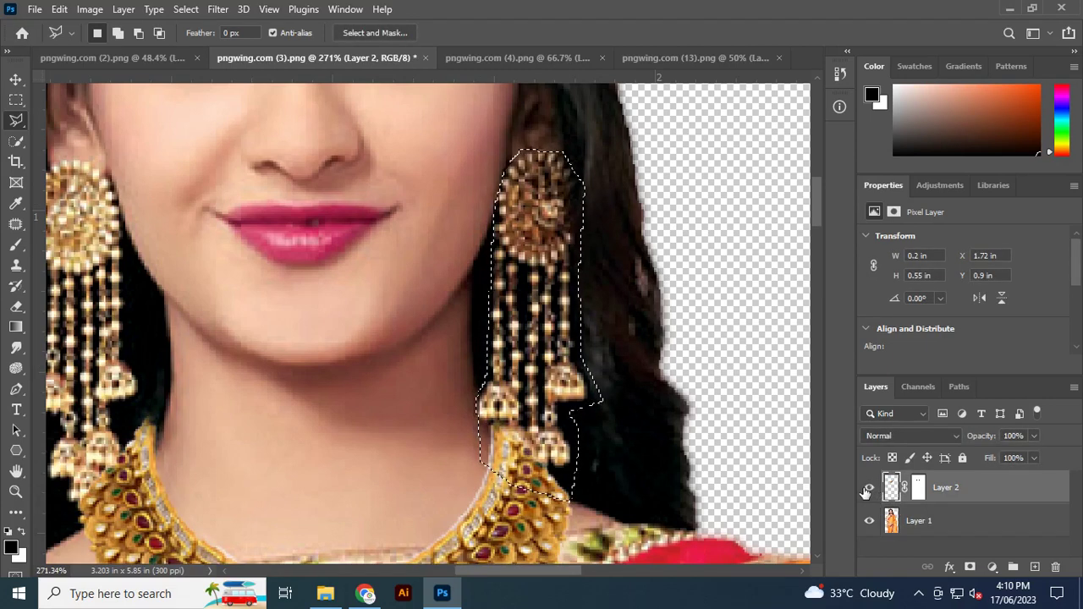
click(869, 488)
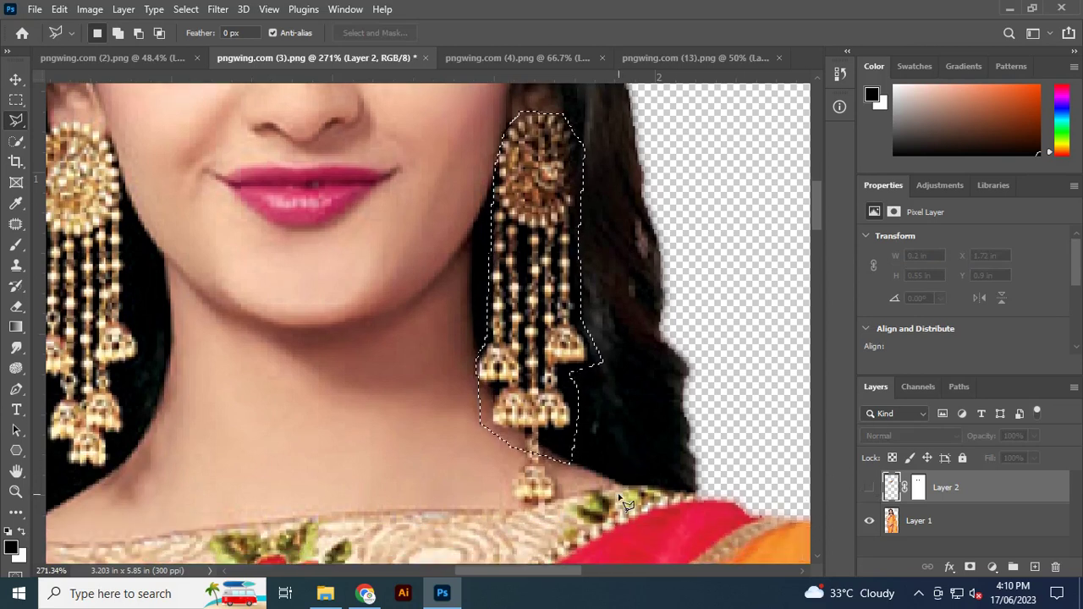
scroll(626, 504, down, 1)
click(974, 522)
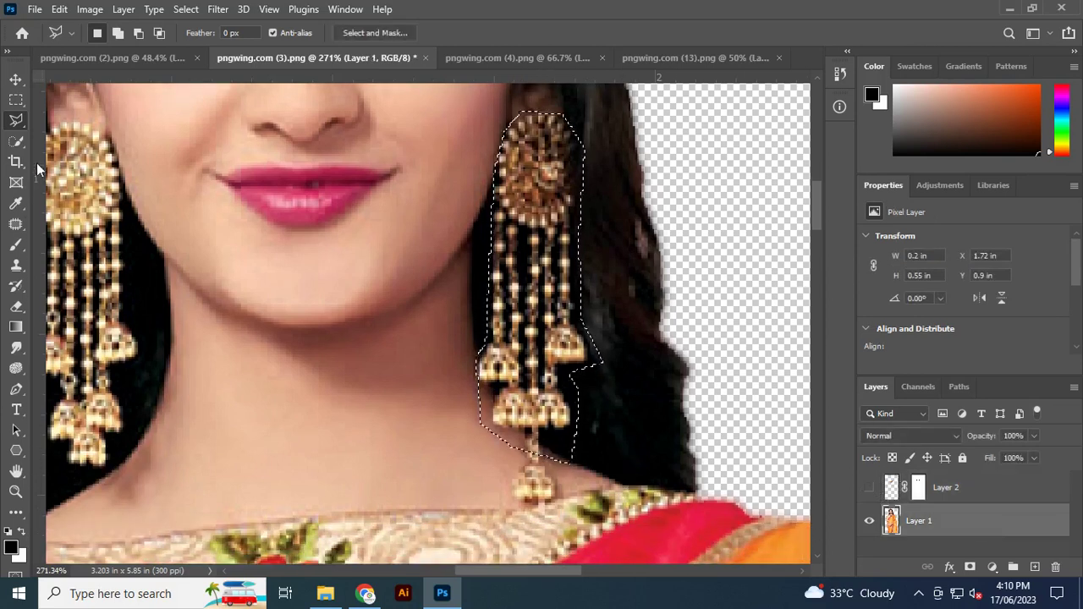
Shift-add the earring's lowest drop to the selection
key(shift)
shift+click(525, 447)
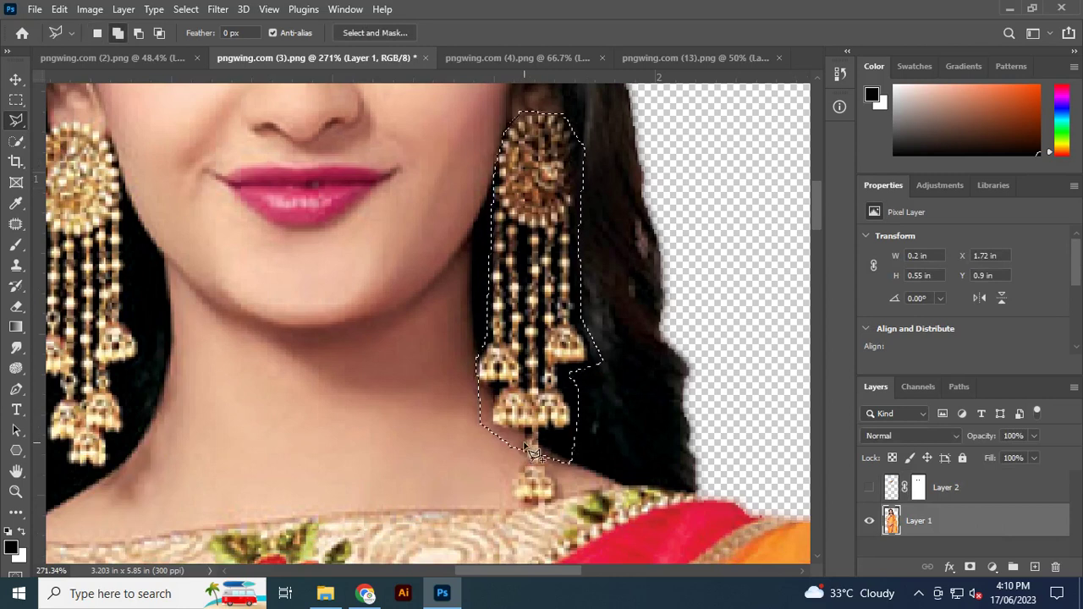
click(511, 472)
click(511, 500)
click(554, 501)
click(569, 467)
click(531, 452)
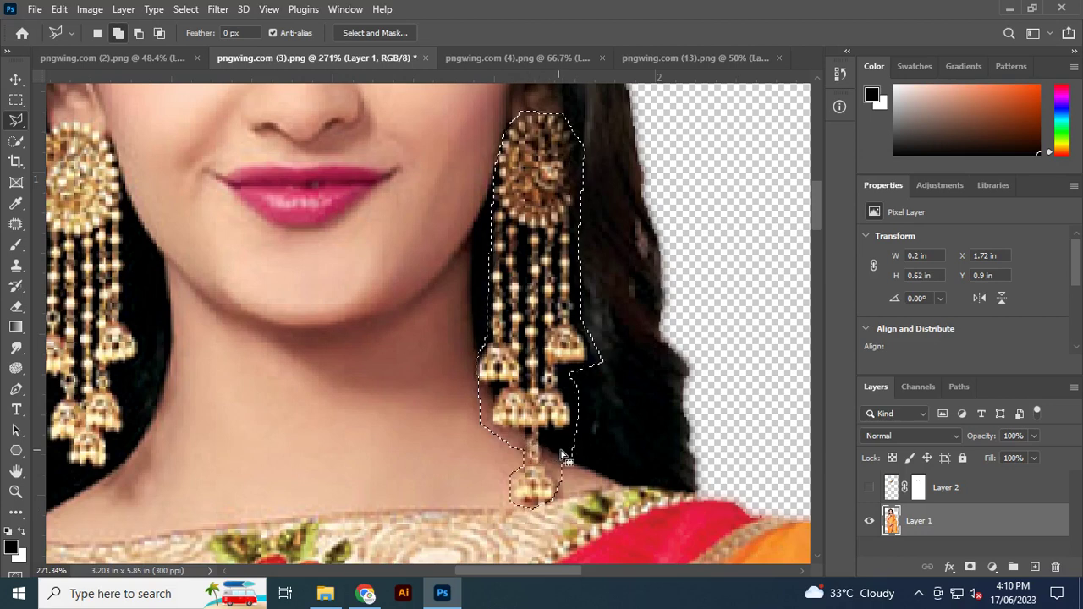
Copy the right earring onto Layer 3 above the necklace and hide the model photo
key(ctrl+j)
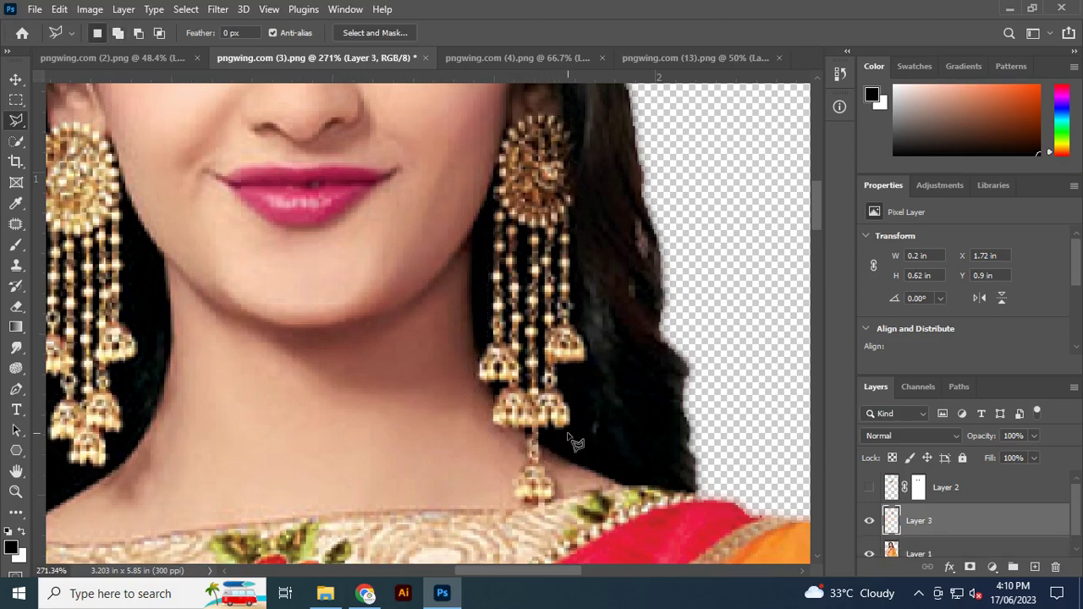
drag(975, 525, 973, 481)
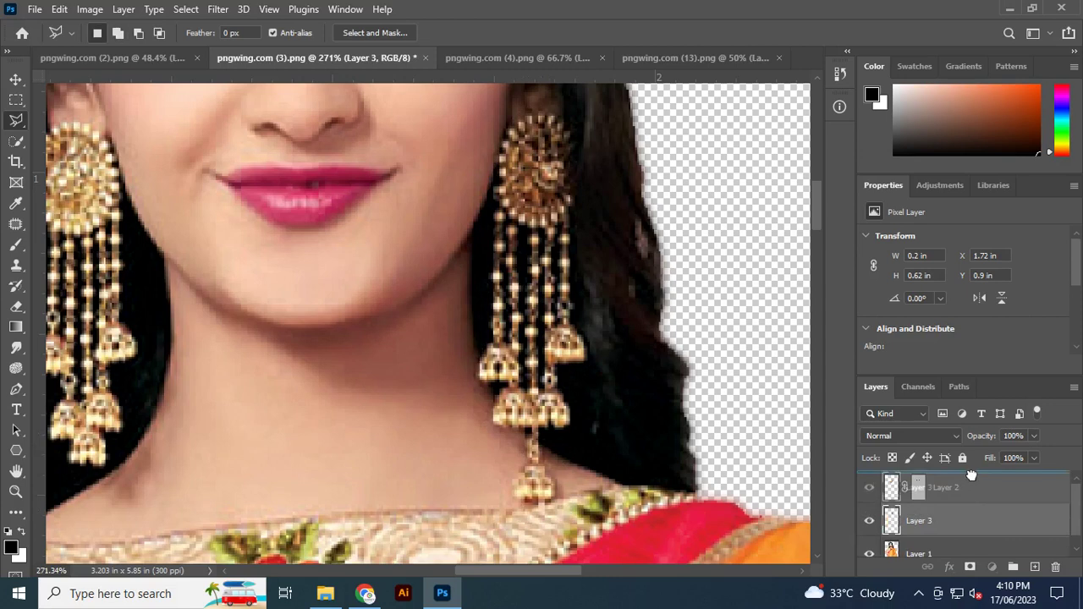
click(869, 488)
click(869, 488)
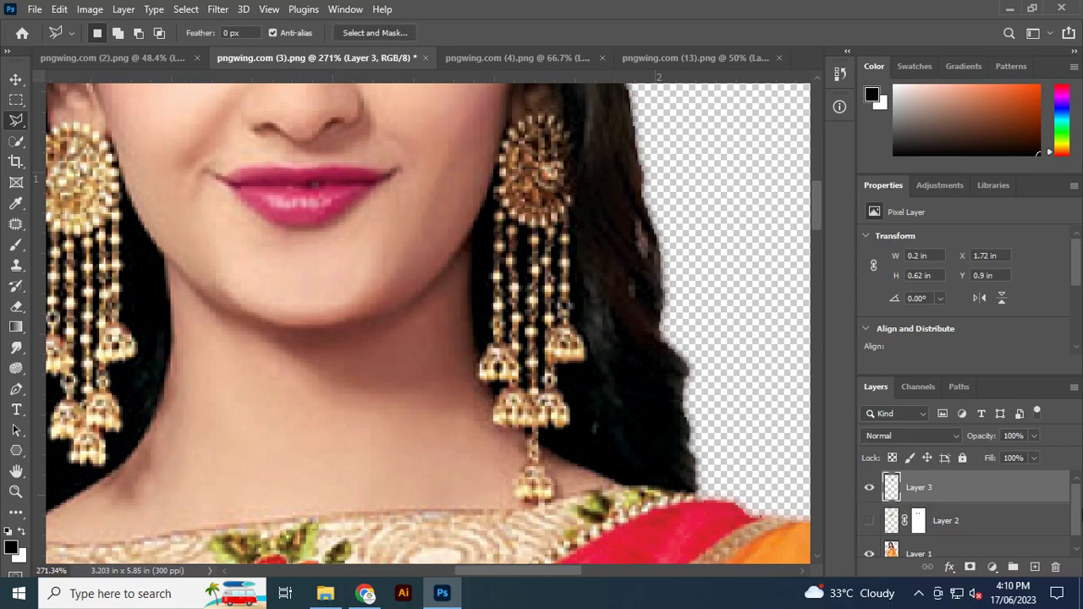
scroll(897, 534, down, 1)
click(869, 541)
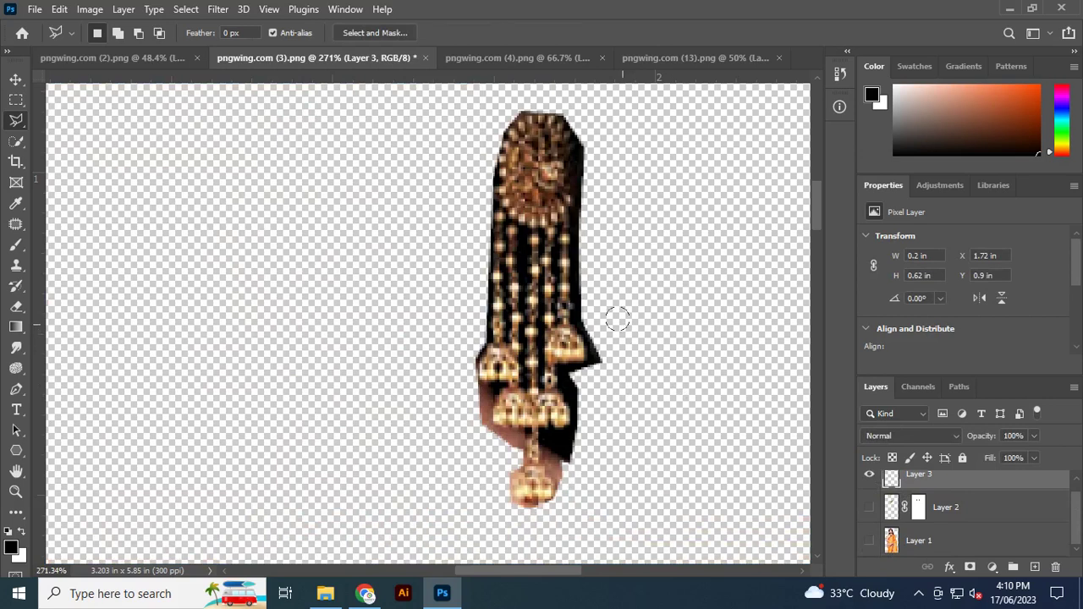
Sample a colour from the earring edge with the Eyedropper
key(w)
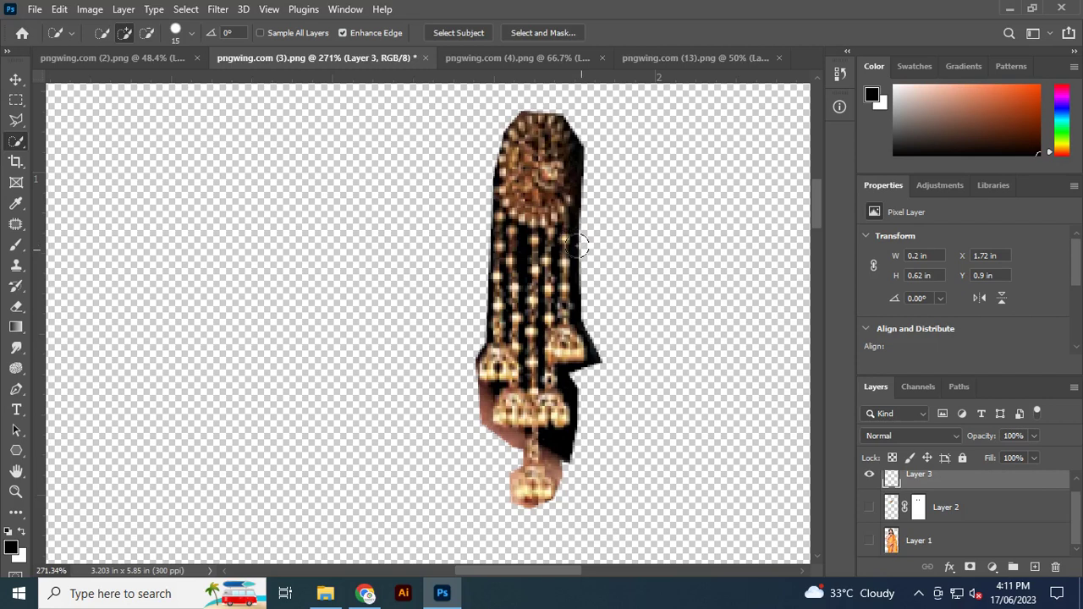
scroll(576, 246, up, 2)
key(i)
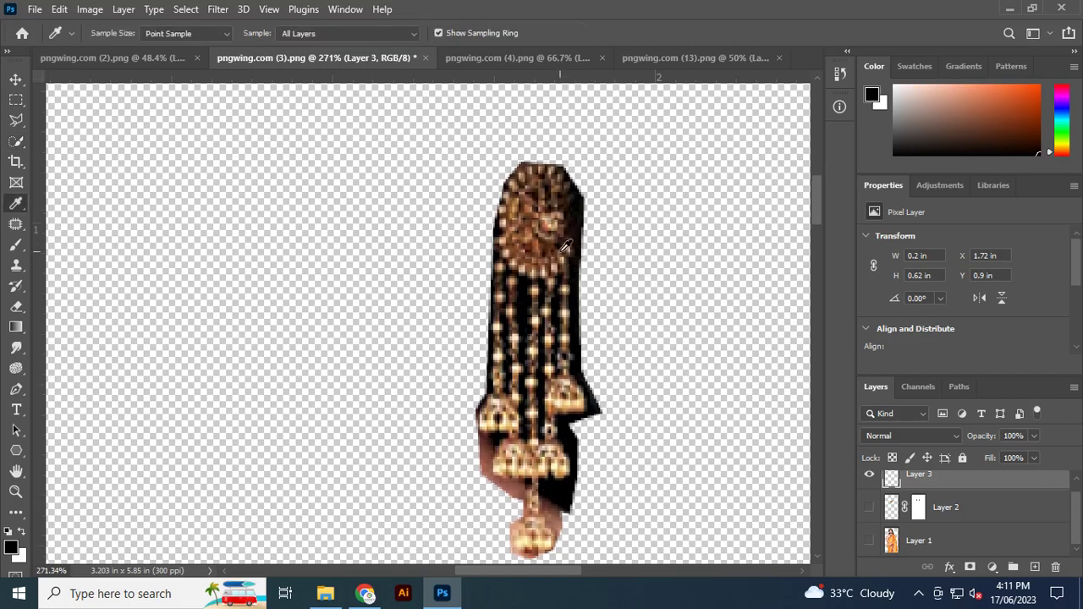
click(582, 212)
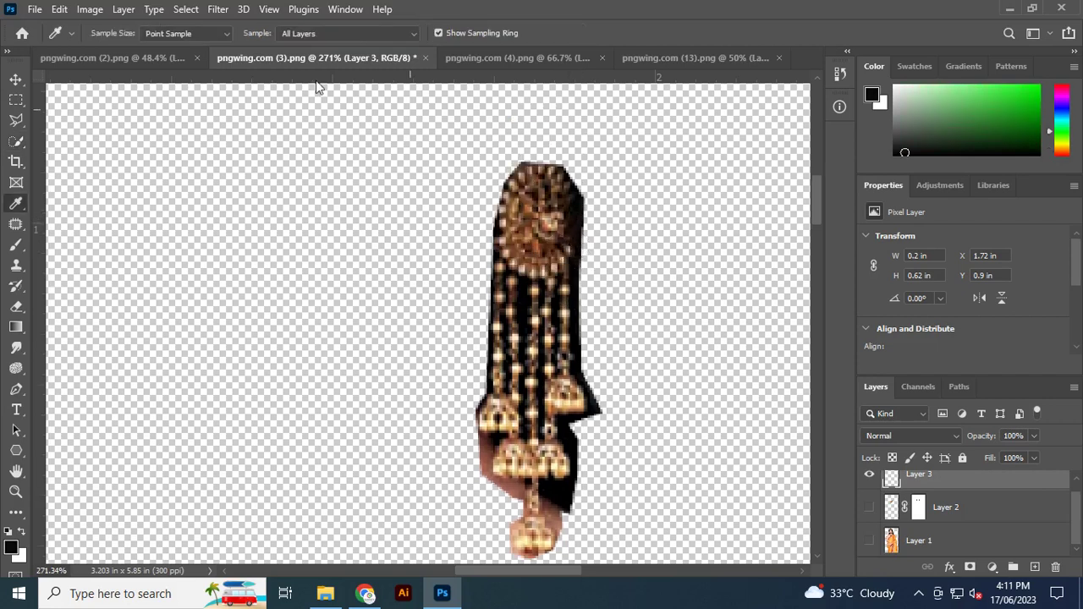
Apply Color Range to the earring using Sampled Colors, Fuzziness 200 and Invert ticked
click(186, 9)
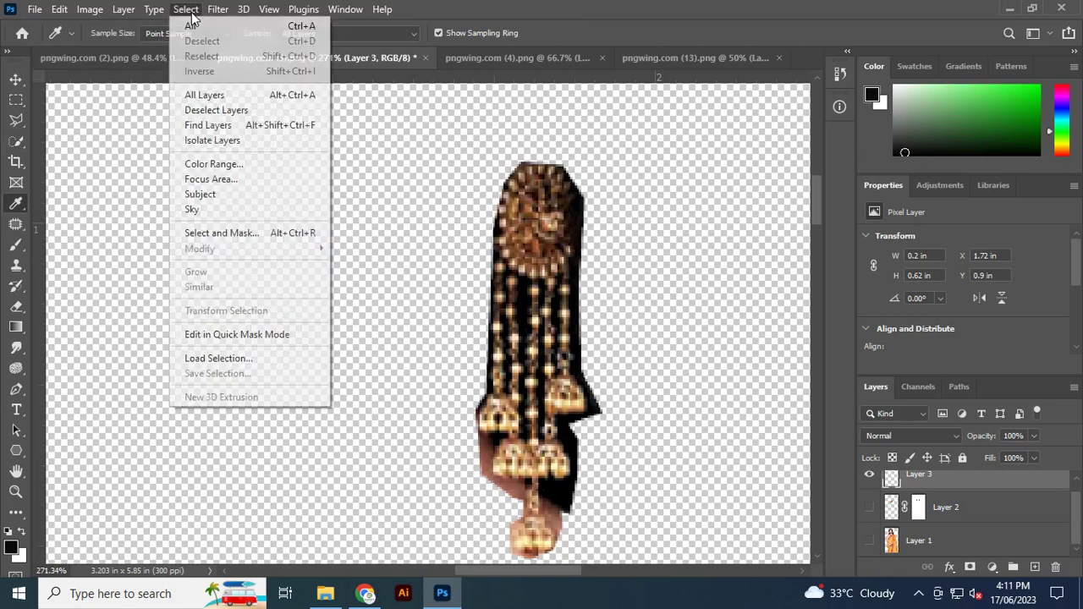
click(238, 172)
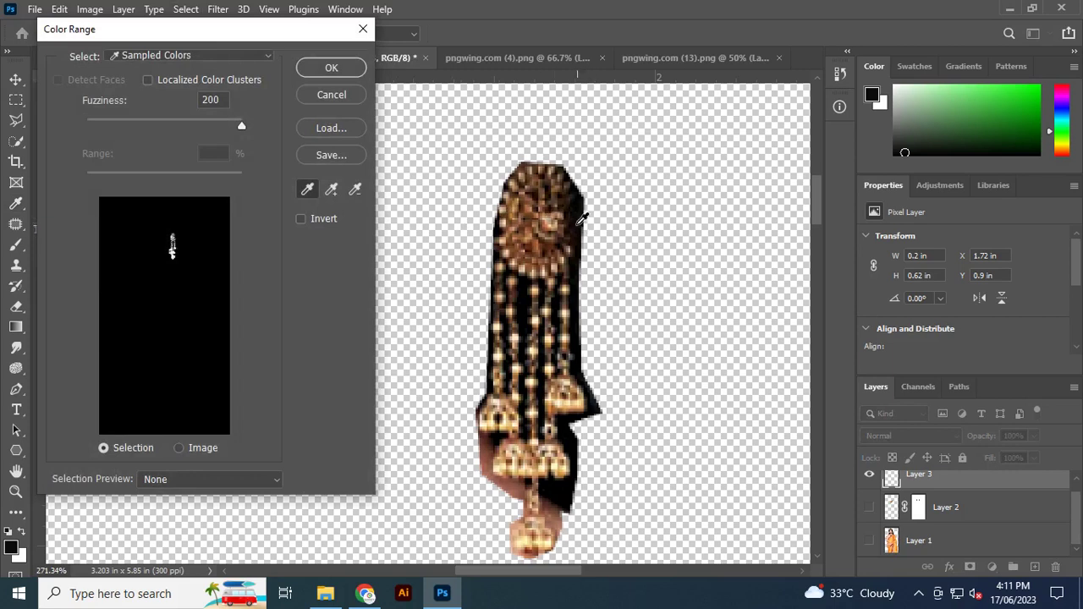
click(583, 219)
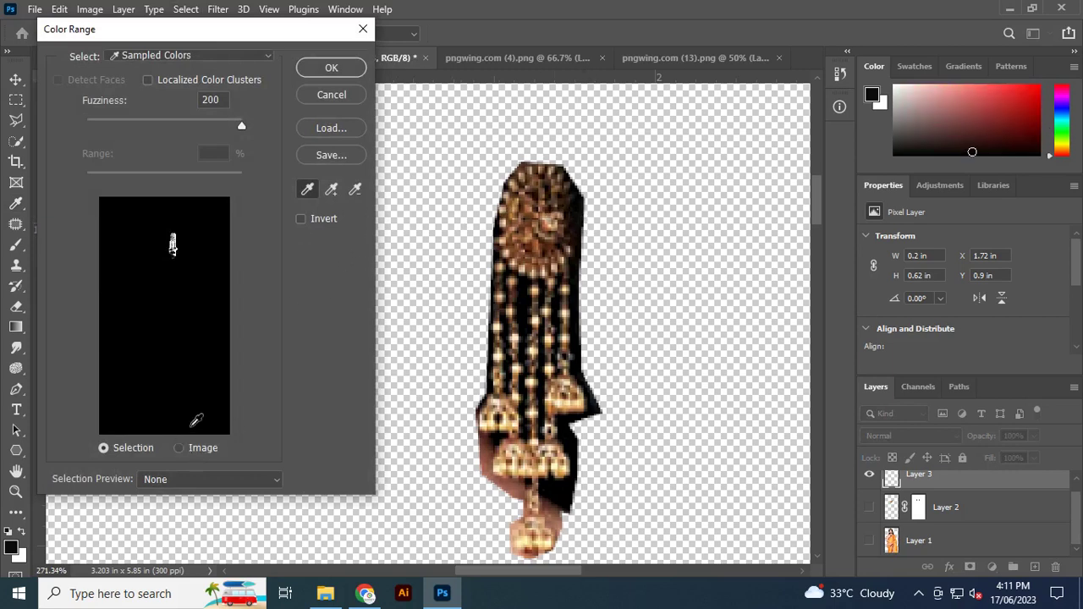
click(205, 455)
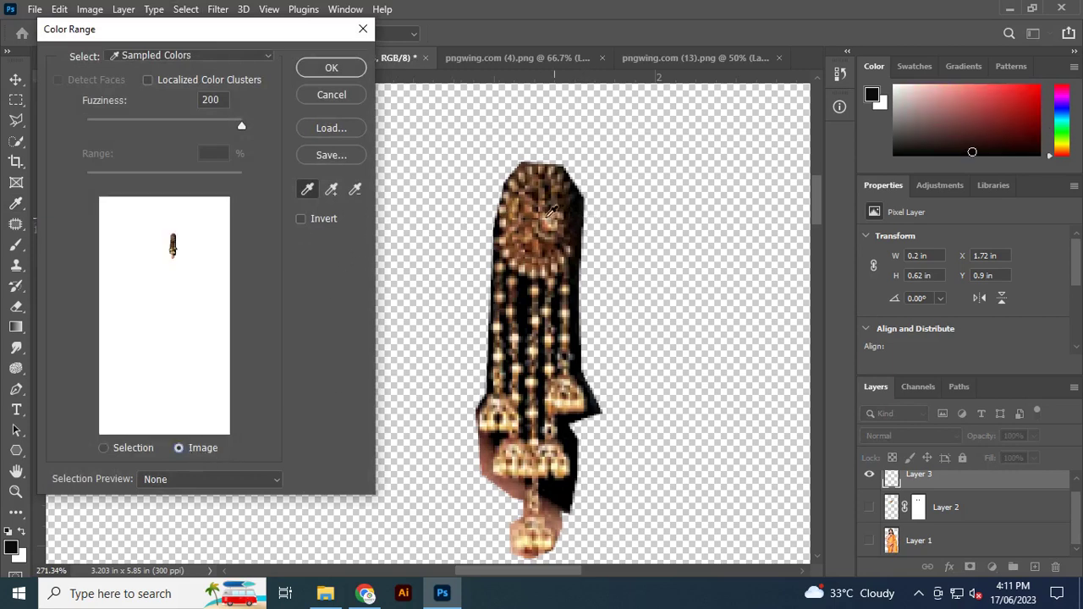
click(311, 220)
click(577, 199)
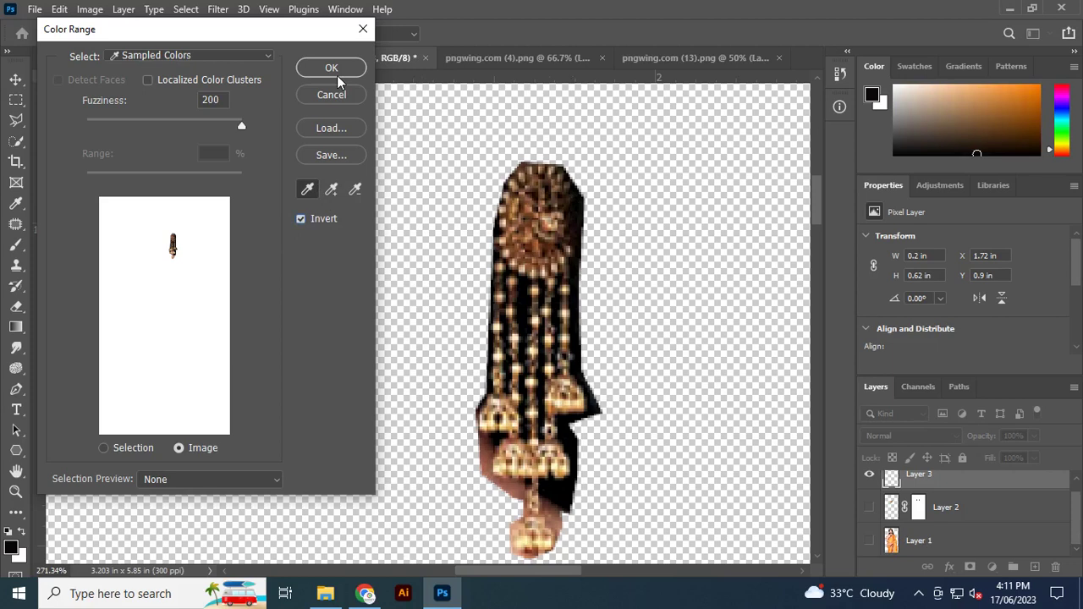
click(104, 448)
click(330, 69)
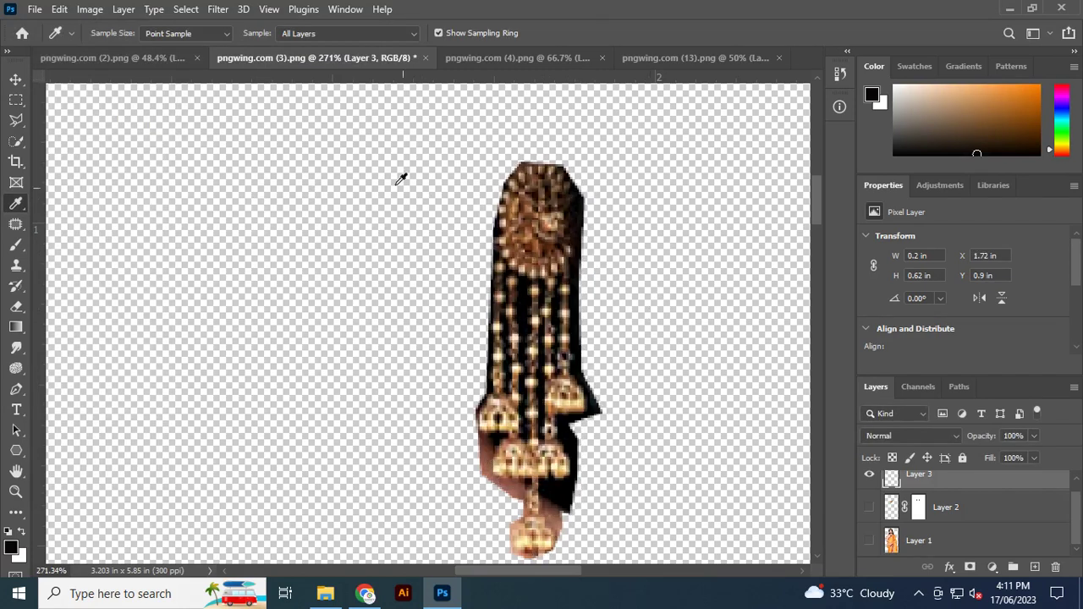
Erase the brown skin beside the earring's lower bells with a size-10 eraser
click(15, 80)
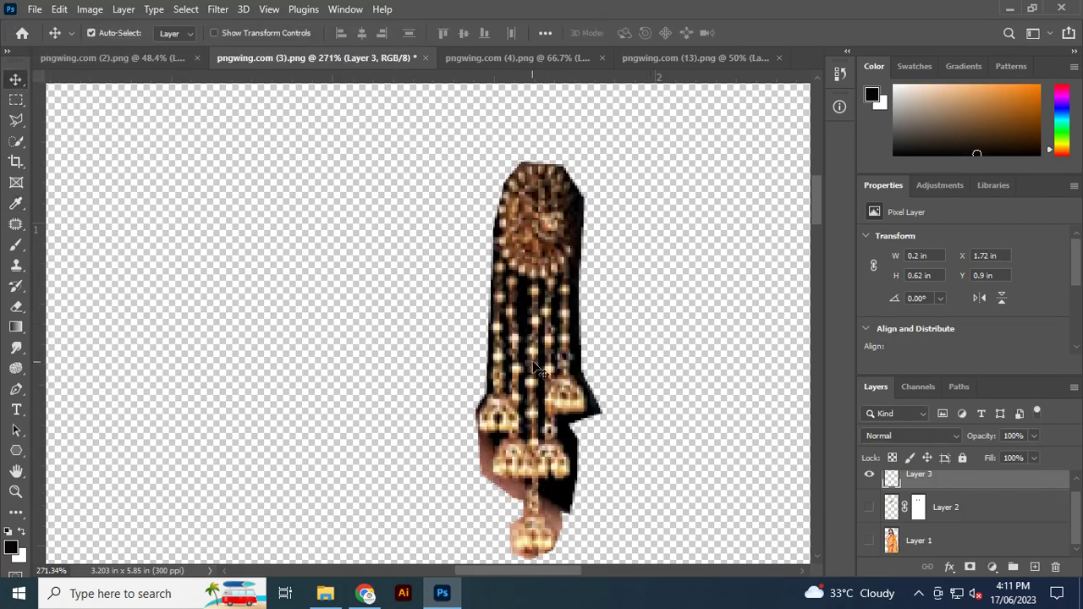
scroll(584, 475, down, 1)
scroll(582, 476, down, 2)
scroll(573, 470, up, 1)
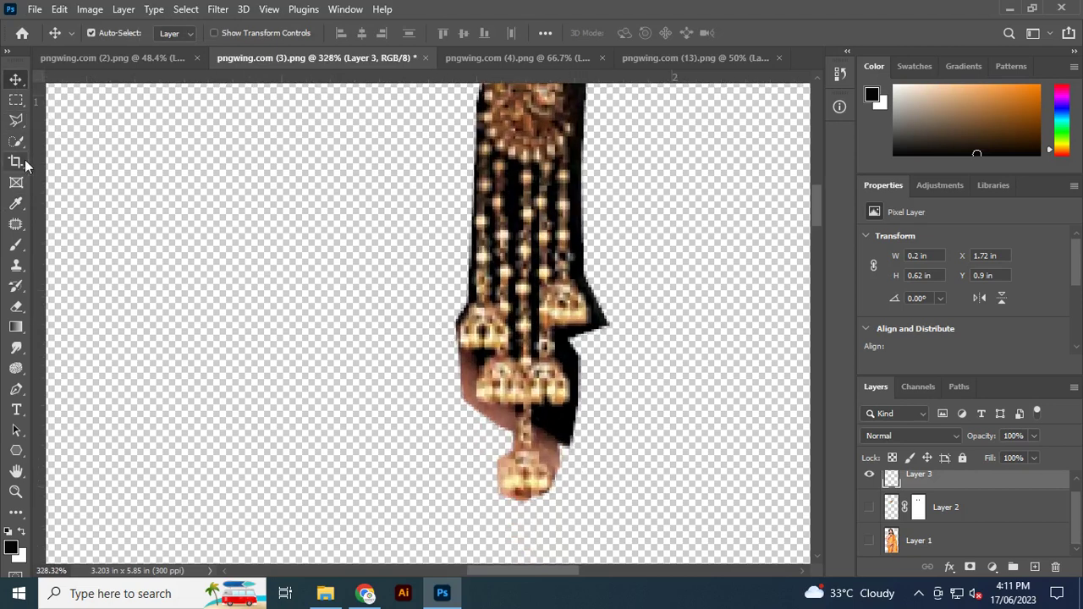
click(17, 310)
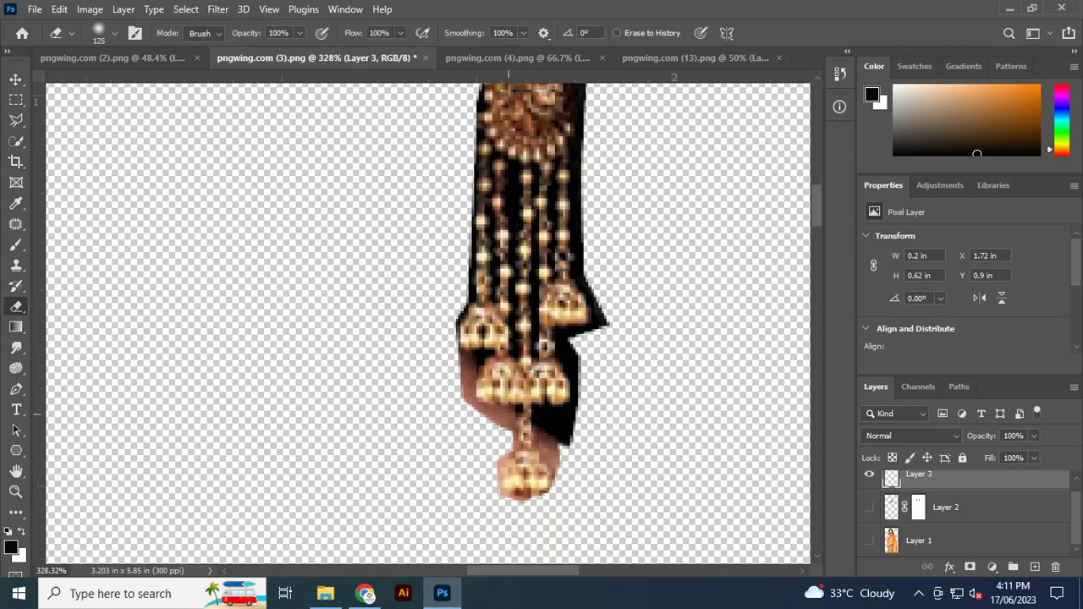
key(bracketleft)
key(bracketleft)
key(bracketleft)
drag(471, 363, 467, 408)
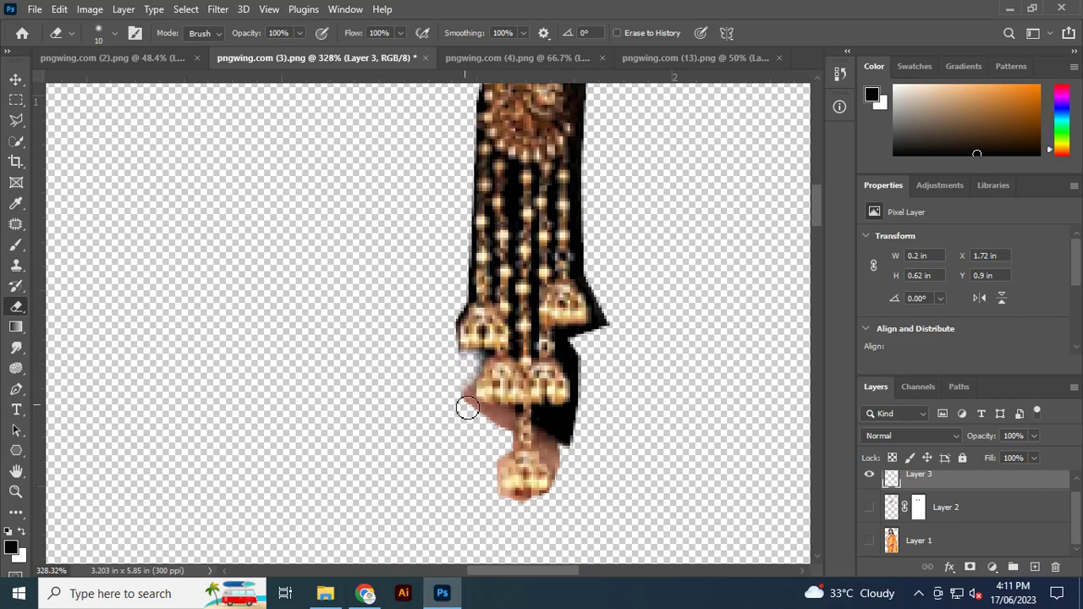
mouse_move(467, 408)
mouse_down()
mouse_move(465, 380)
mouse_move(483, 415)
mouse_move(505, 415)
mouse_move(507, 452)
mouse_move(587, 459)
mouse_move(550, 457)
mouse_move(563, 457)
mouse_move(546, 440)
mouse_move(544, 417)
mouse_move(571, 414)
mouse_move(568, 440)
mouse_move(560, 431)
mouse_move(573, 433)
mouse_move(583, 366)
mouse_move(587, 395)
mouse_move(568, 342)
mouse_up()
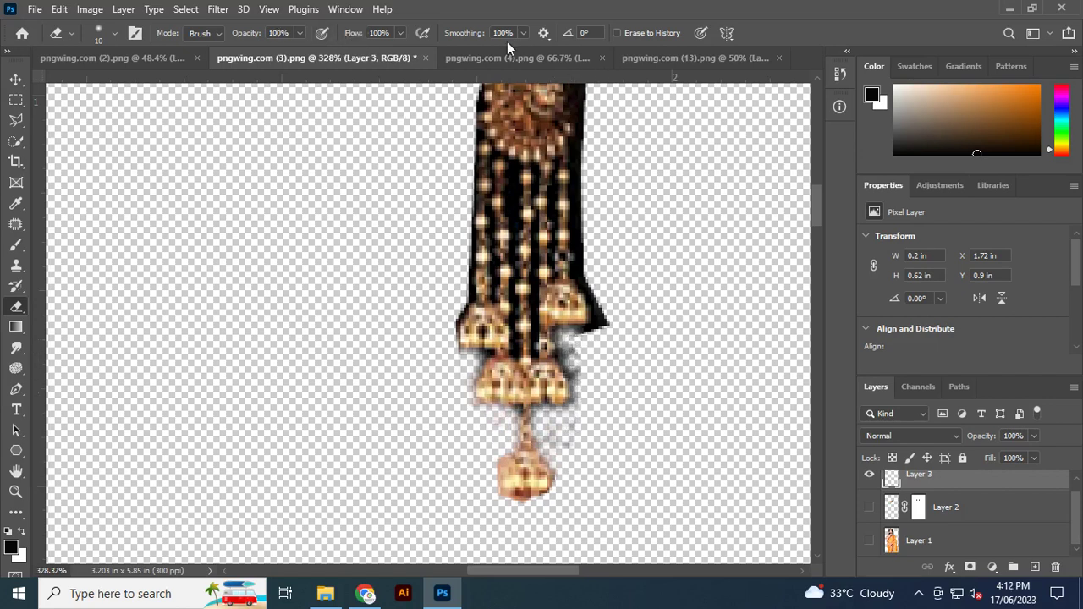
mouse_move(589, 347)
mouse_down()
mouse_move(581, 341)
mouse_move(614, 331)
mouse_move(585, 268)
mouse_move(606, 310)
mouse_up()
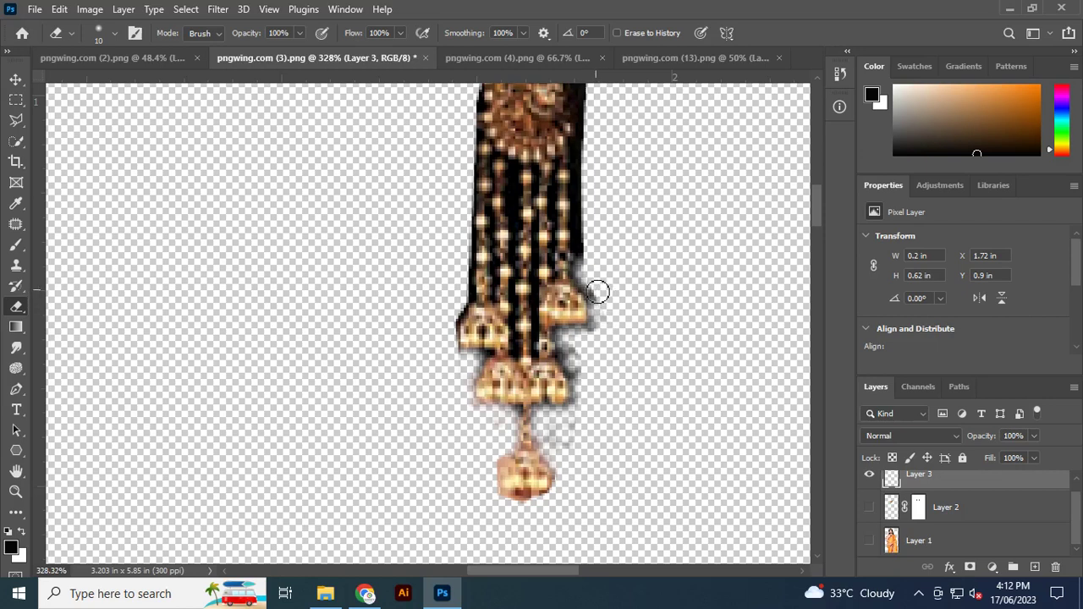
Erase the dark fringe along the earring edges with a size-20 eraser, then fit the view
key(bracketright)
mouse_move(591, 265)
mouse_down()
mouse_move(601, 279)
mouse_move(578, 340)
mouse_move(589, 402)
mouse_move(542, 481)
mouse_up()
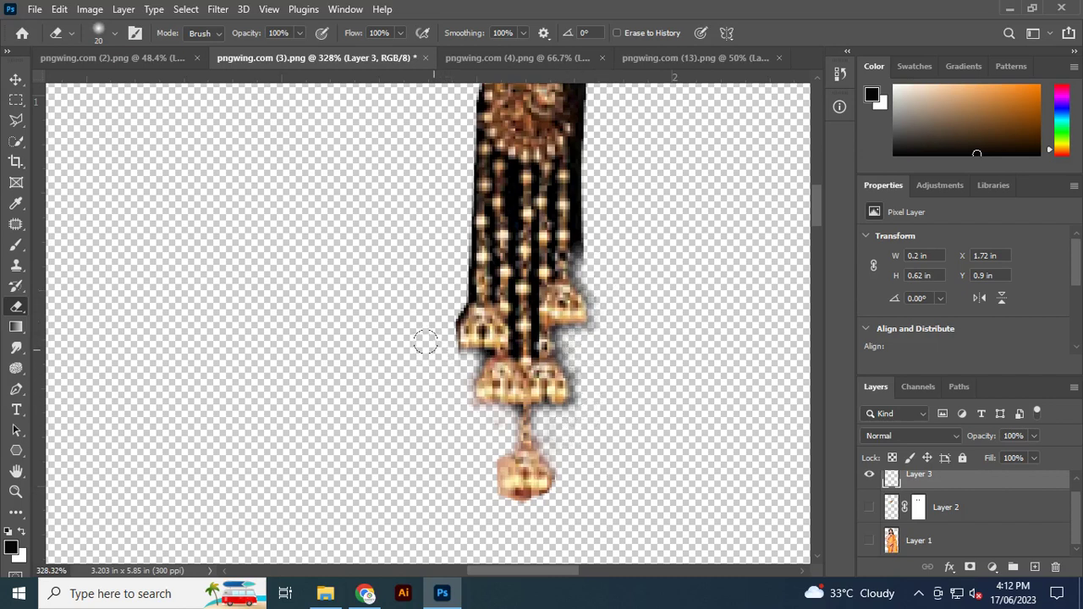
drag(461, 313, 464, 337)
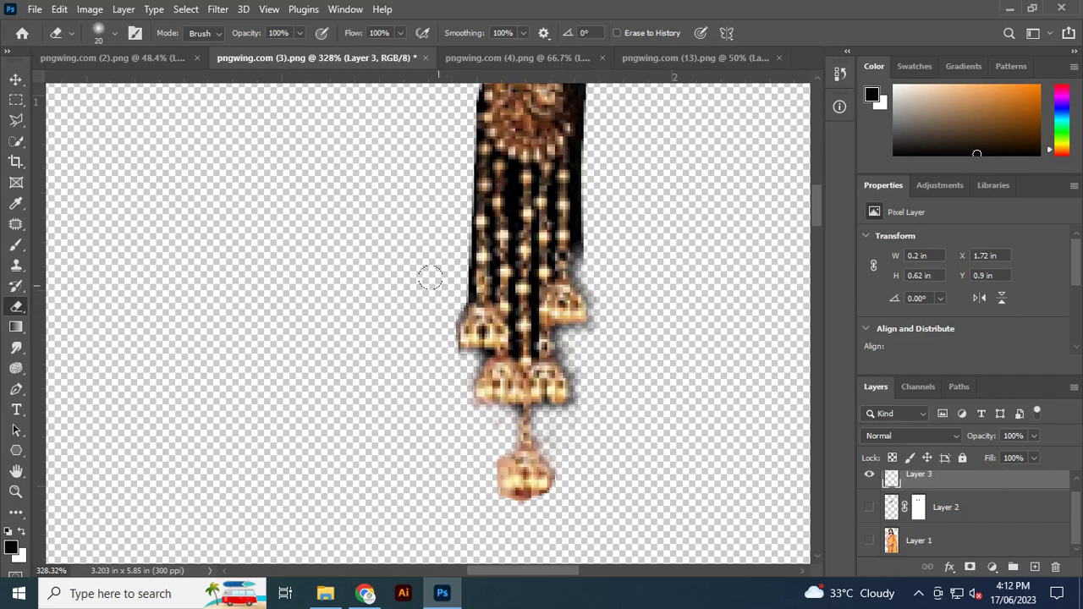
click(15, 79)
key(ctrl+0)
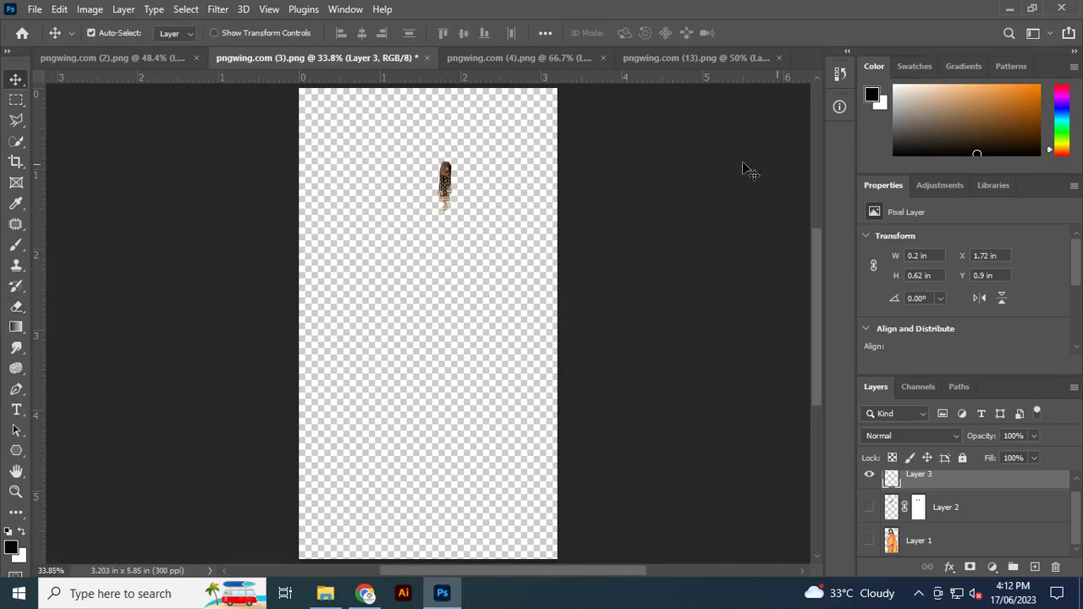
Show the necklace and model layers and zoom in to check the earring cutout
click(869, 508)
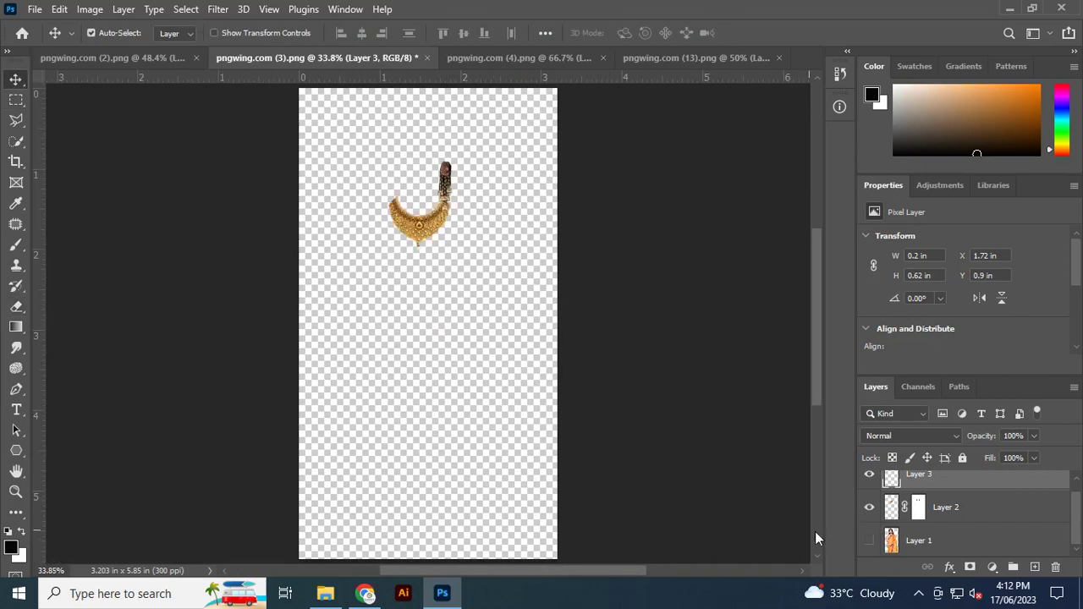
click(869, 540)
scroll(423, 179, up, 3)
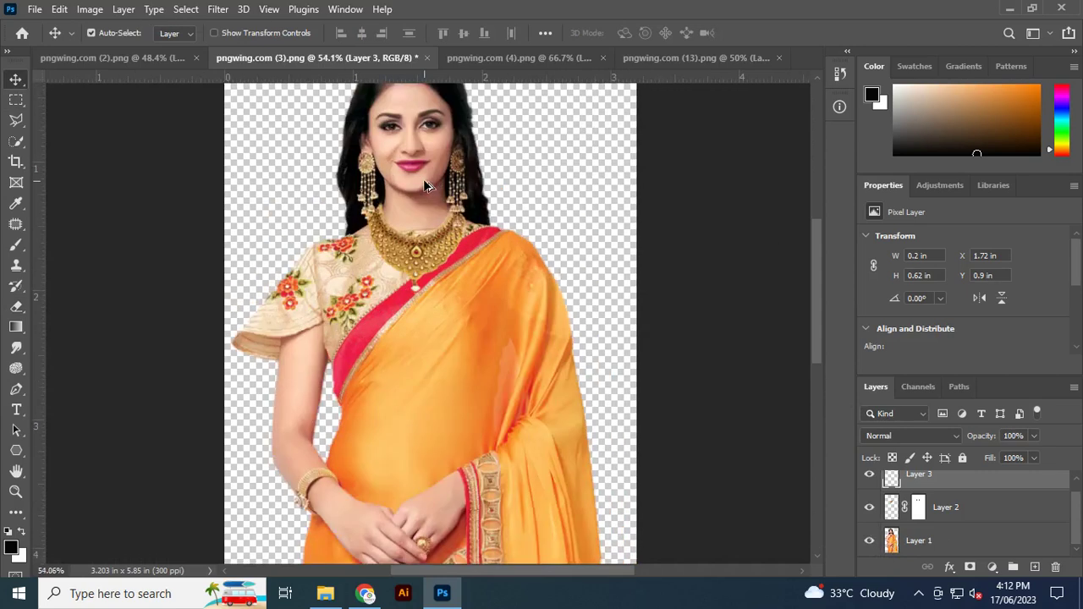
scroll(489, 210, up, 2)
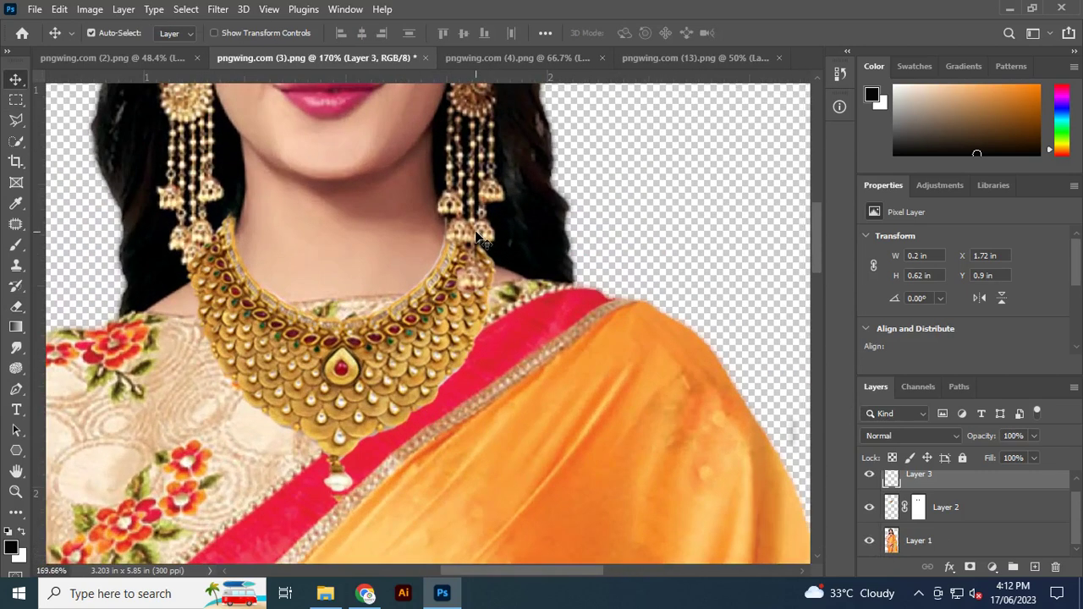
scroll(182, 237, up, 2)
scroll(183, 237, up, 1)
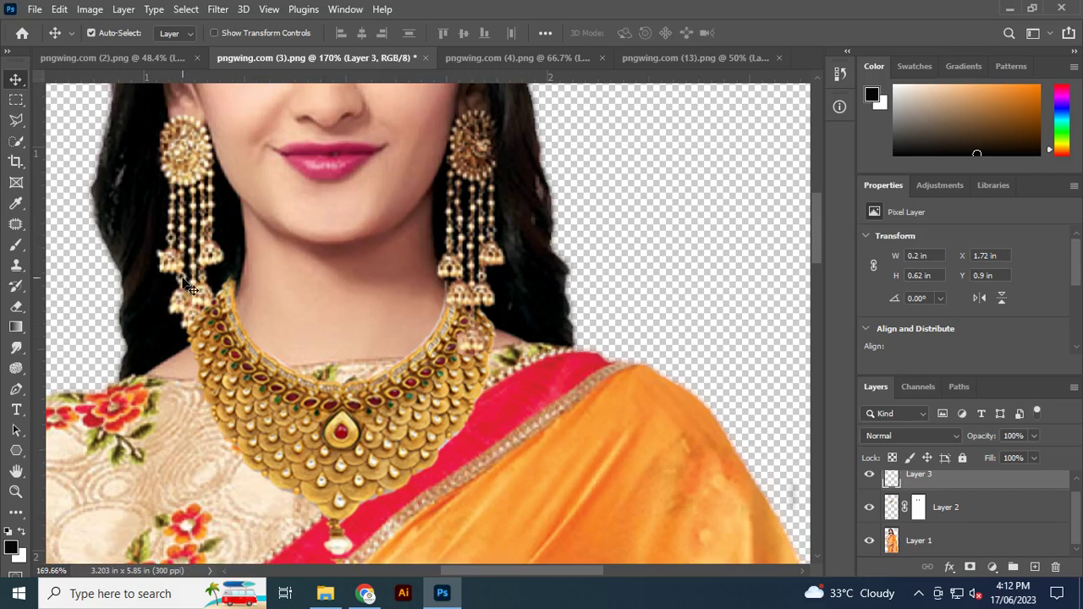
scroll(155, 320, up, 1)
scroll(156, 320, up, 1)
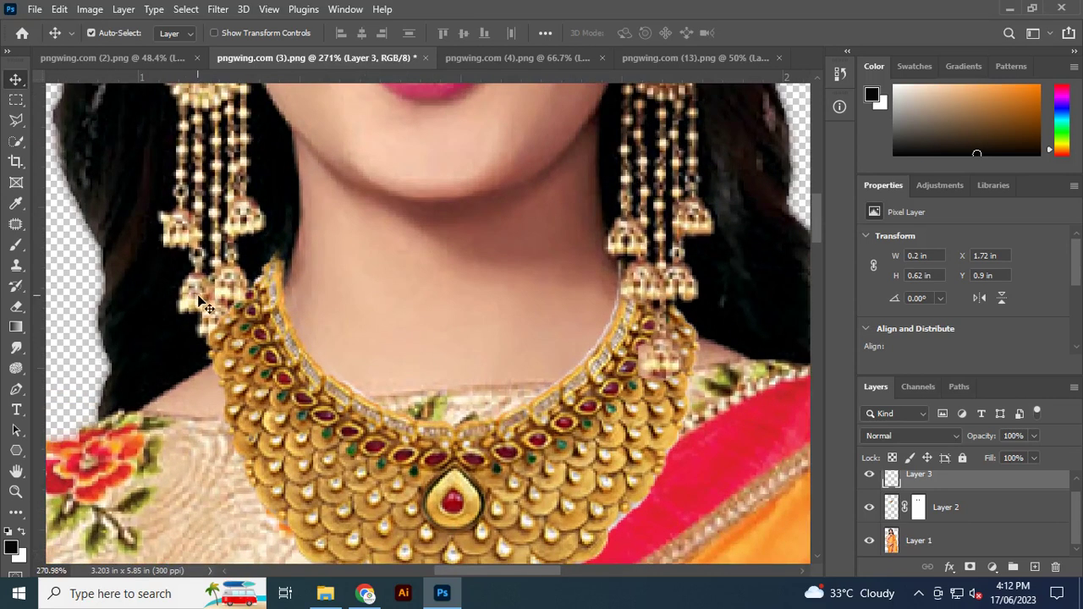
Hide the necklace and earring-copy layers and make Layer 1 active
click(957, 511)
click(869, 507)
click(870, 476)
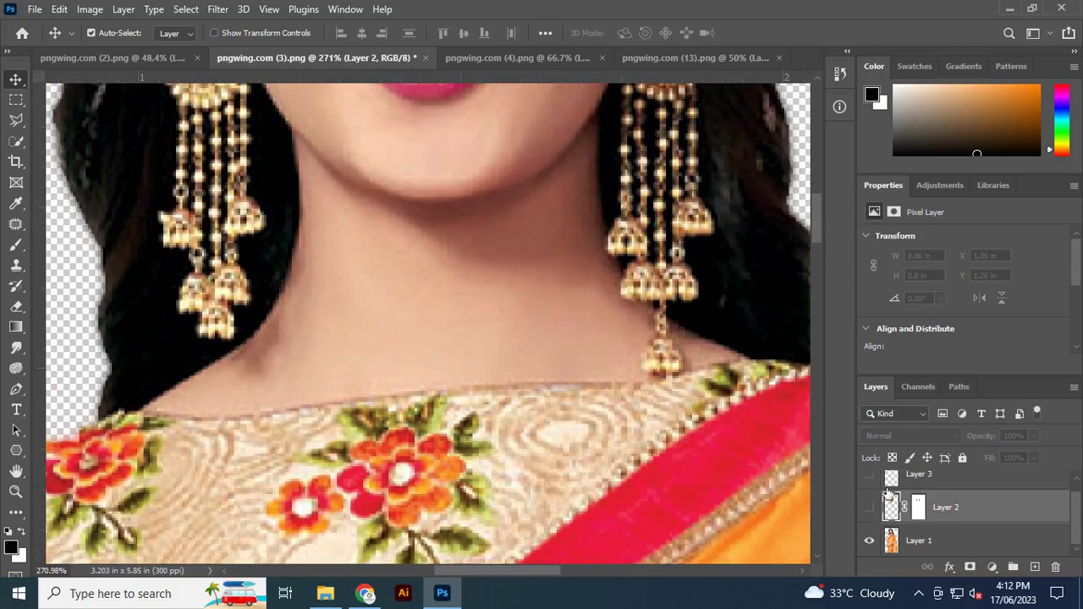
click(914, 542)
scroll(212, 321, up, 1)
scroll(212, 322, up, 2)
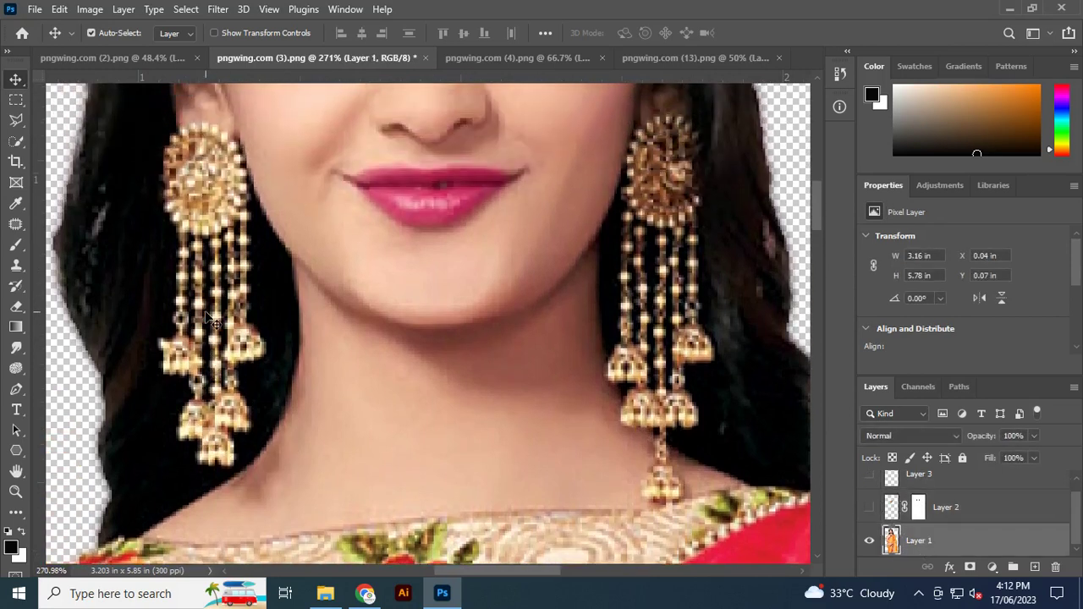
Trace the left earring's top and left side down its strands with the Polygonal Lasso
click(16, 120)
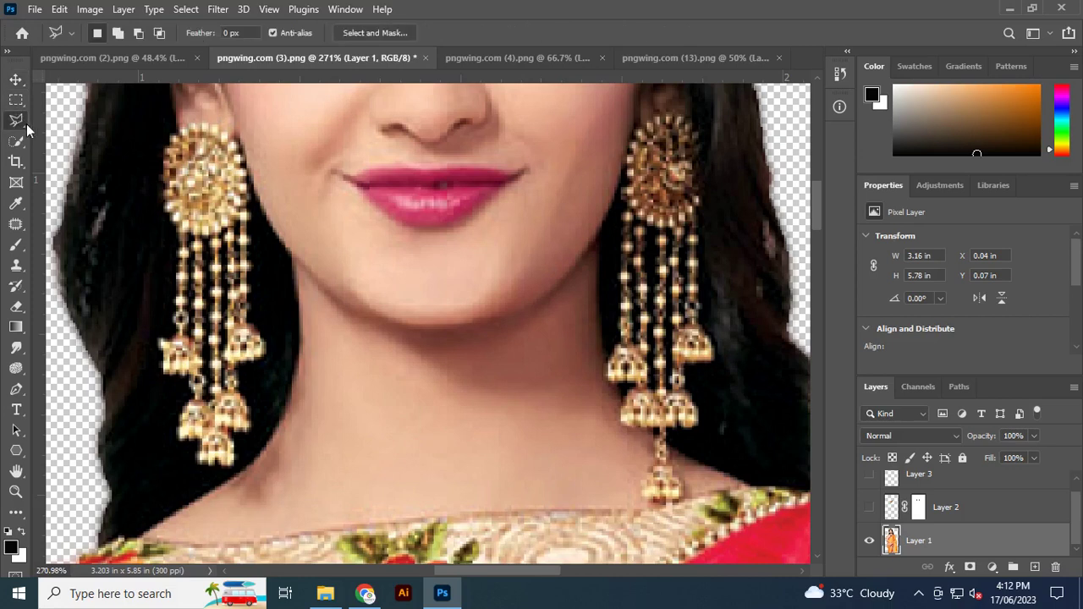
click(222, 131)
click(197, 121)
click(160, 146)
click(158, 176)
click(162, 213)
click(174, 247)
click(170, 328)
click(160, 379)
click(184, 382)
Finish outlining the left earring around its lower bells and copy it to Layer 4
click(186, 398)
click(176, 412)
click(179, 442)
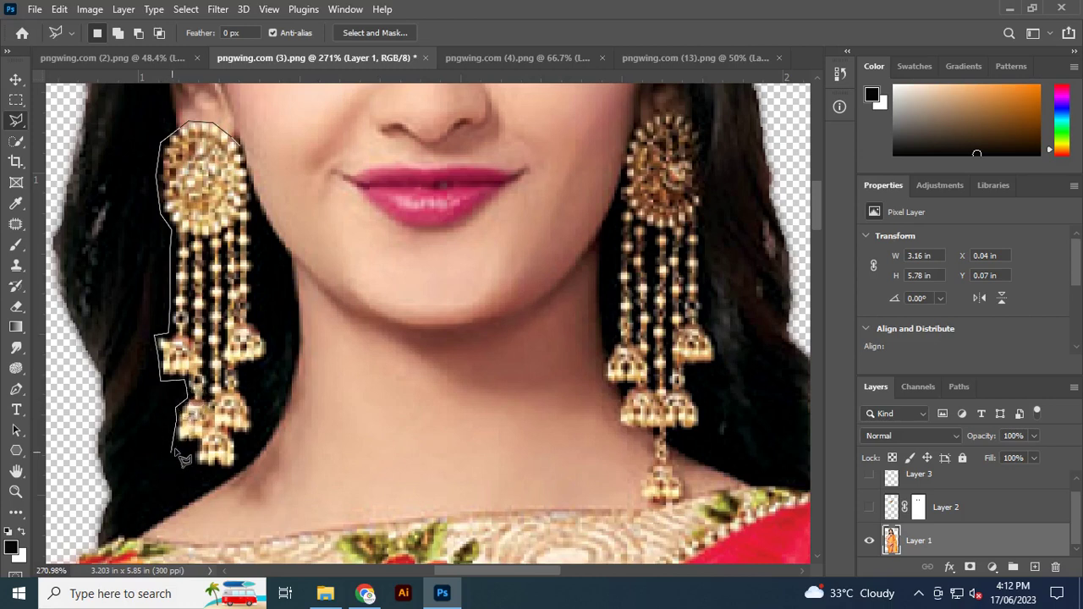
click(196, 443)
click(198, 463)
click(233, 466)
click(233, 447)
click(252, 430)
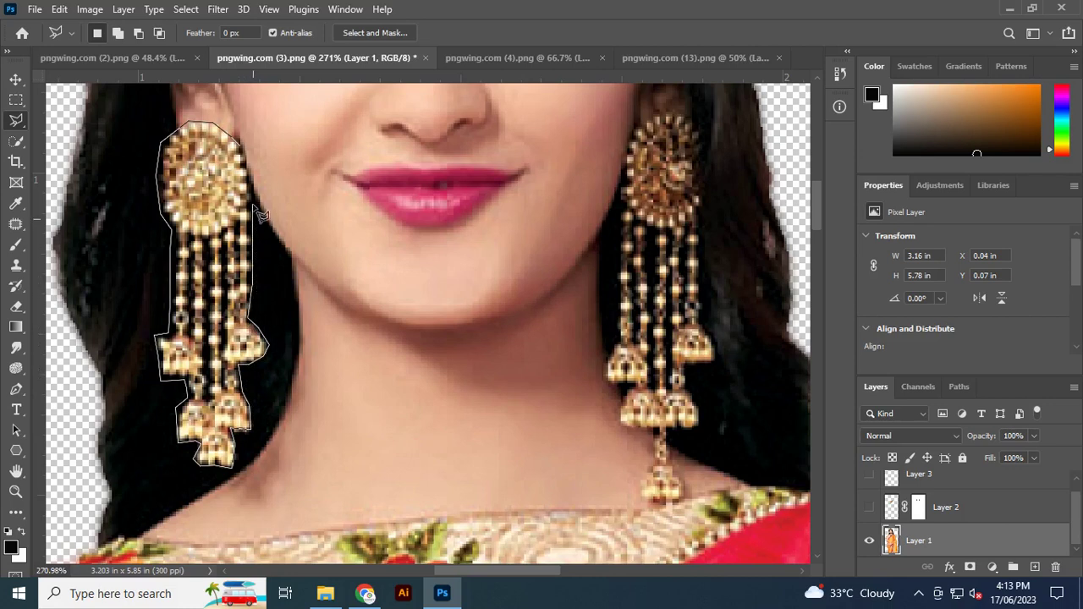
click(250, 152)
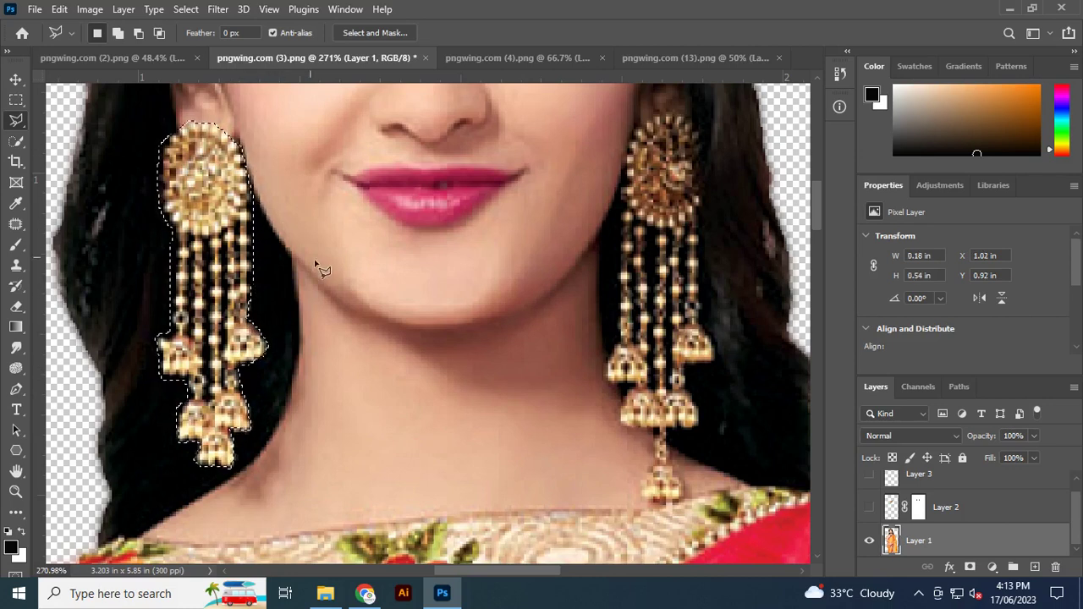
key(ctrl+j)
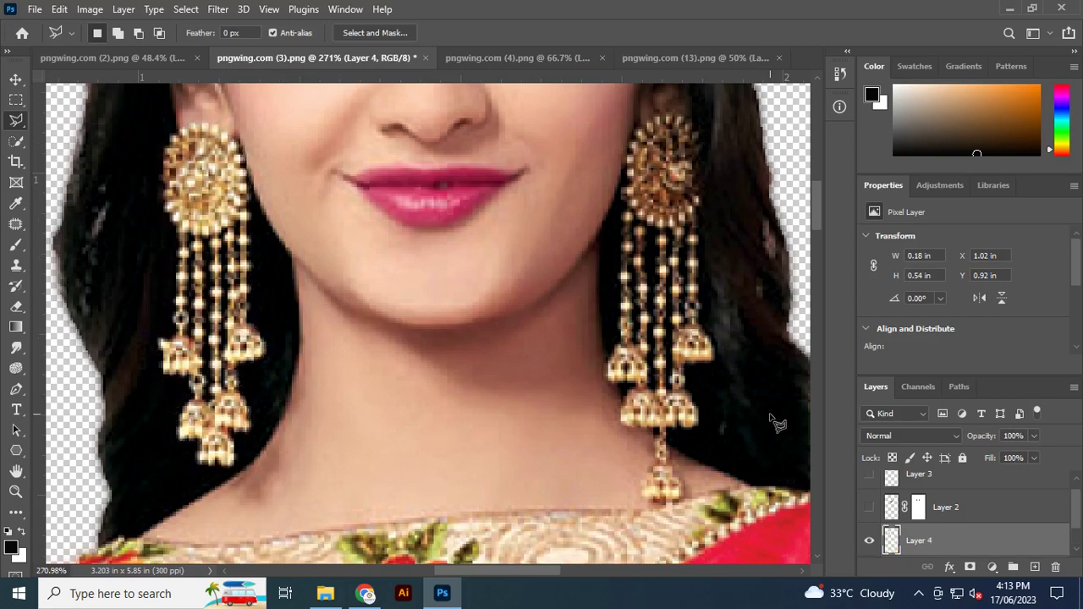
Move Layer 4 to the top of the stack and hide the model photo
drag(962, 546, 995, 477)
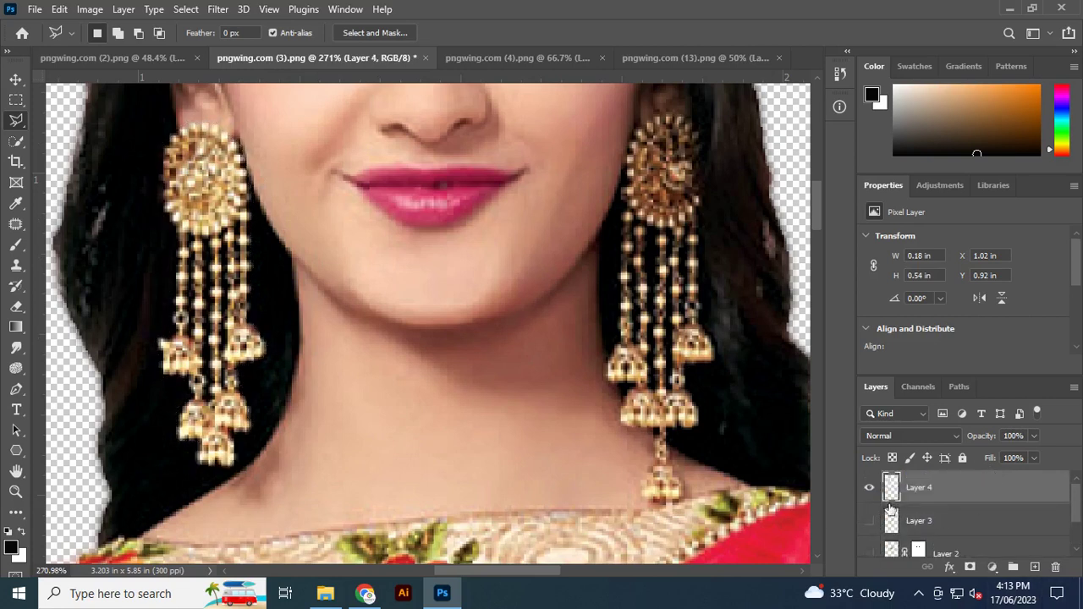
scroll(965, 524, down, 2)
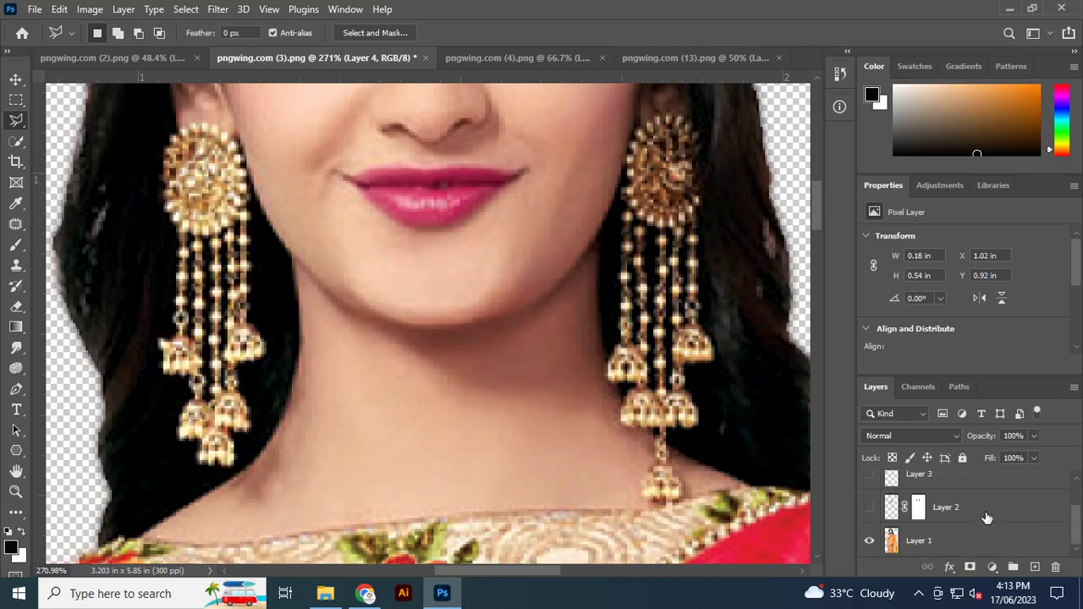
click(869, 542)
scroll(184, 389, up, 1)
scroll(194, 375, up, 1)
scroll(256, 413, down, 1)
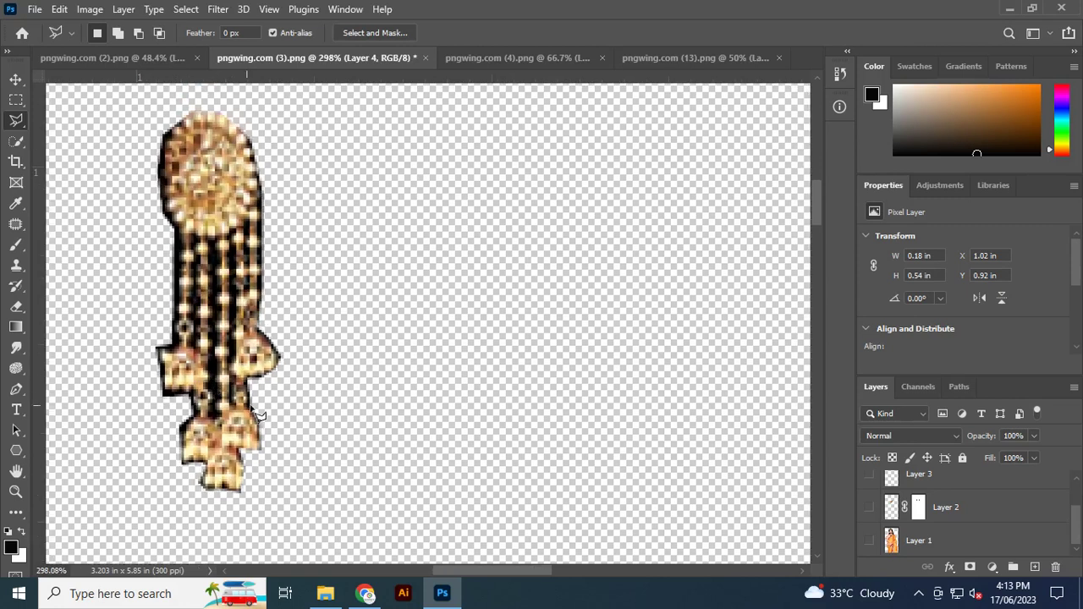
click(17, 80)
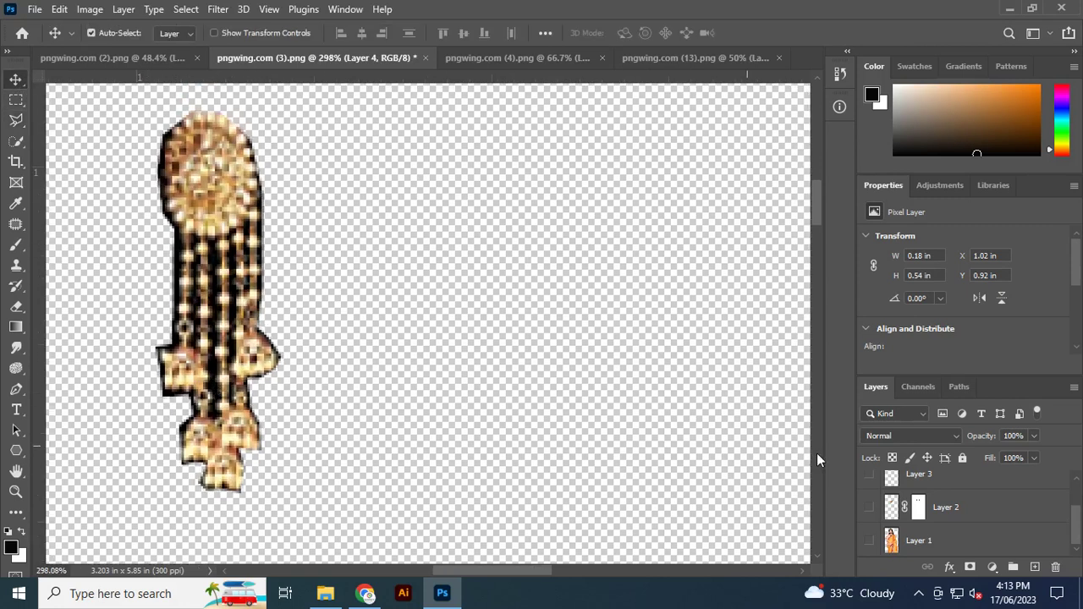
scroll(990, 532, up, 2)
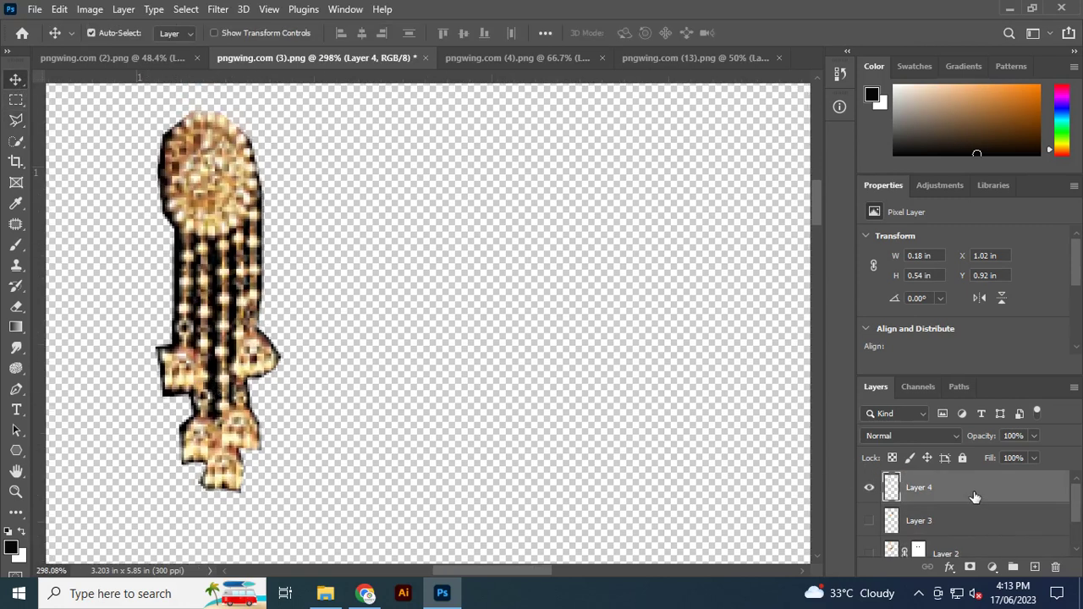
Set Layer 4's Blend If so dark tones below 130 drop out, then fit the view
double_click(975, 497)
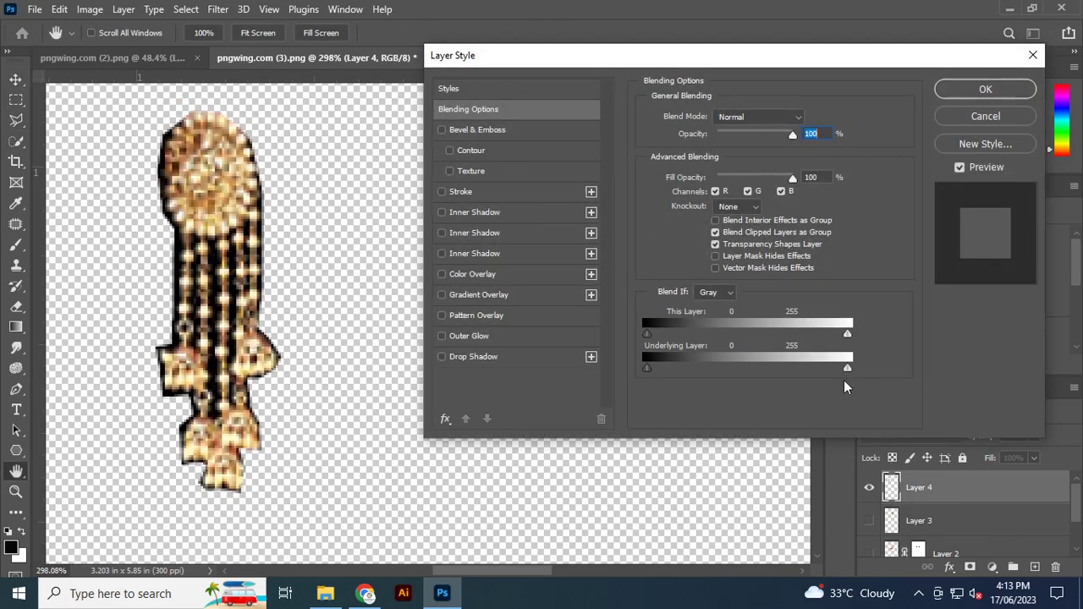
drag(649, 369, 813, 363)
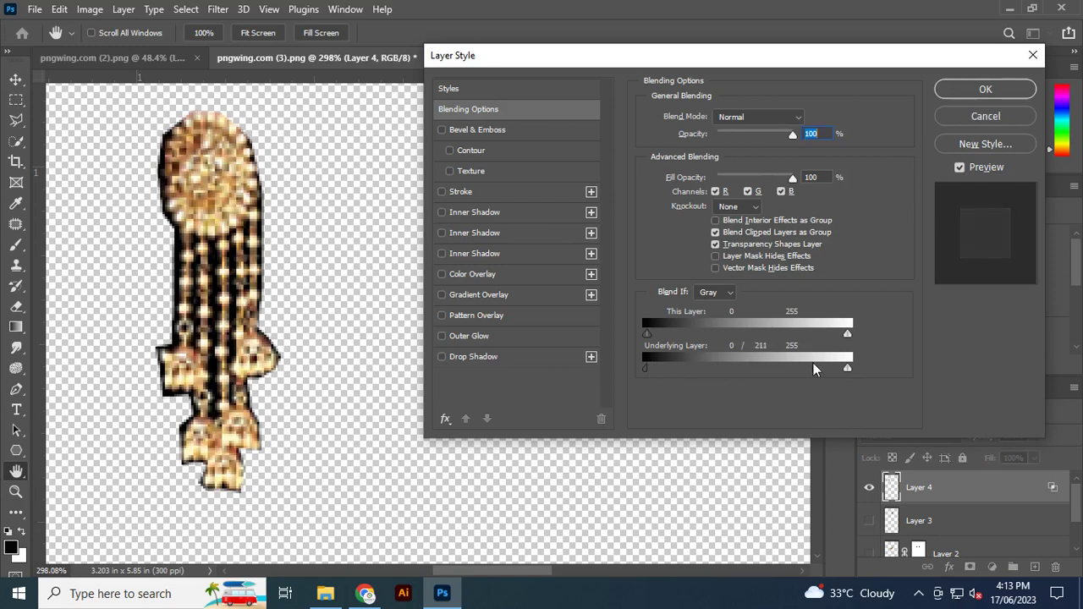
mouse_move(818, 370)
mouse_down()
mouse_move(645, 368)
mouse_move(751, 341)
mouse_up()
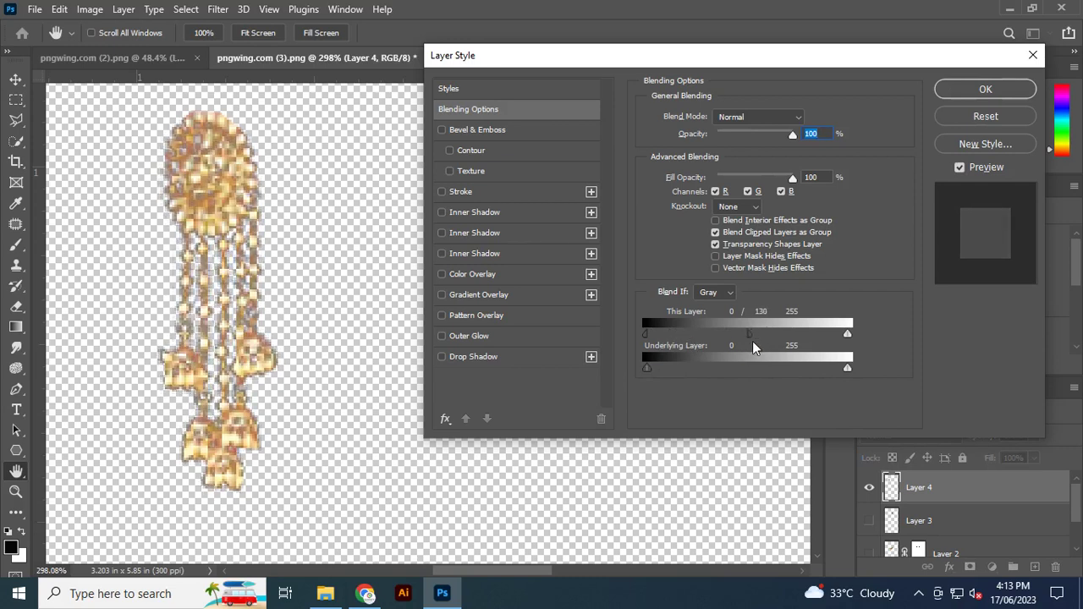
click(983, 118)
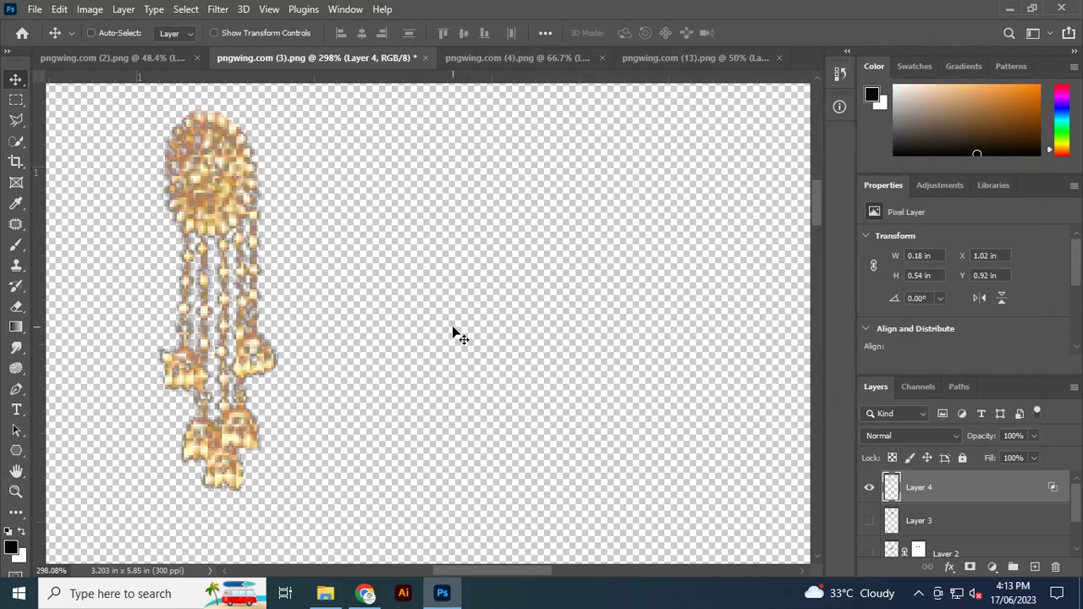
key(ctrl+0)
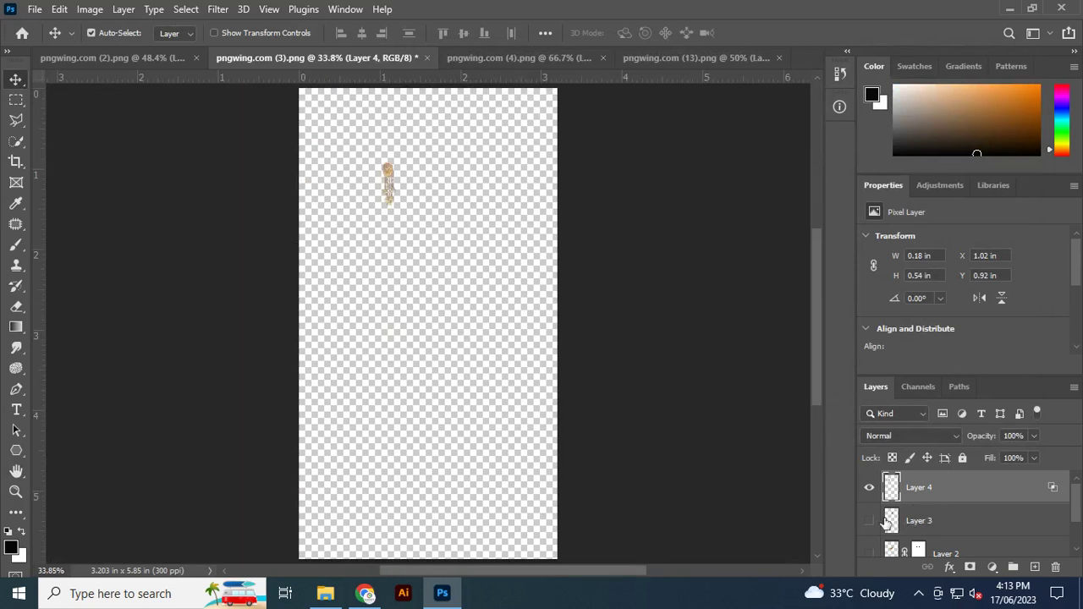
Turn Layers 3, 2 and 1 back on and zoom in to inspect the necklace
click(869, 520)
drag(1081, 512, 1079, 538)
click(869, 507)
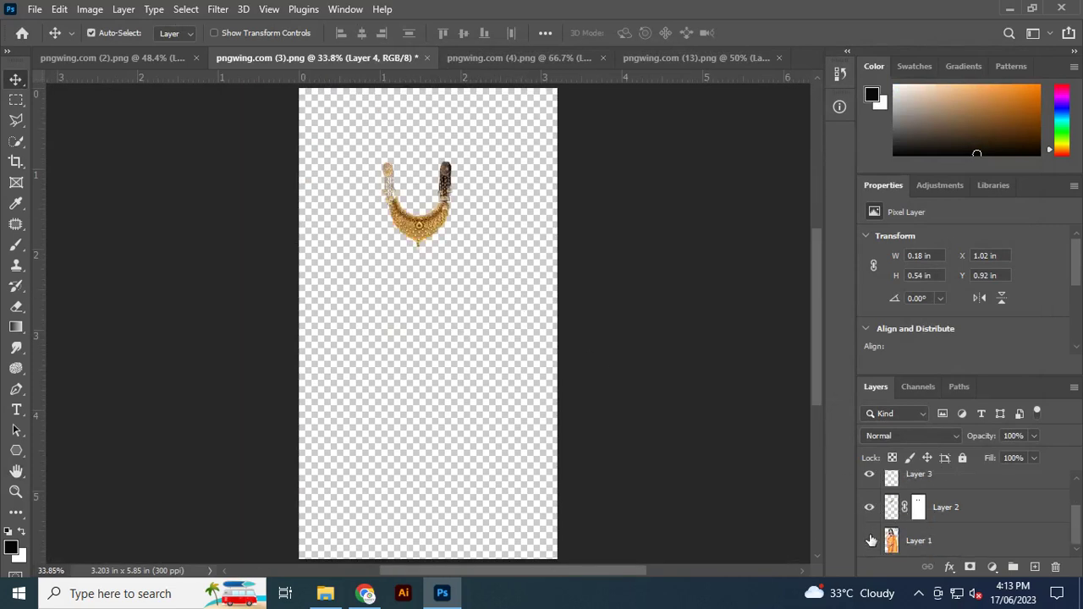
click(869, 540)
scroll(421, 162, up, 5)
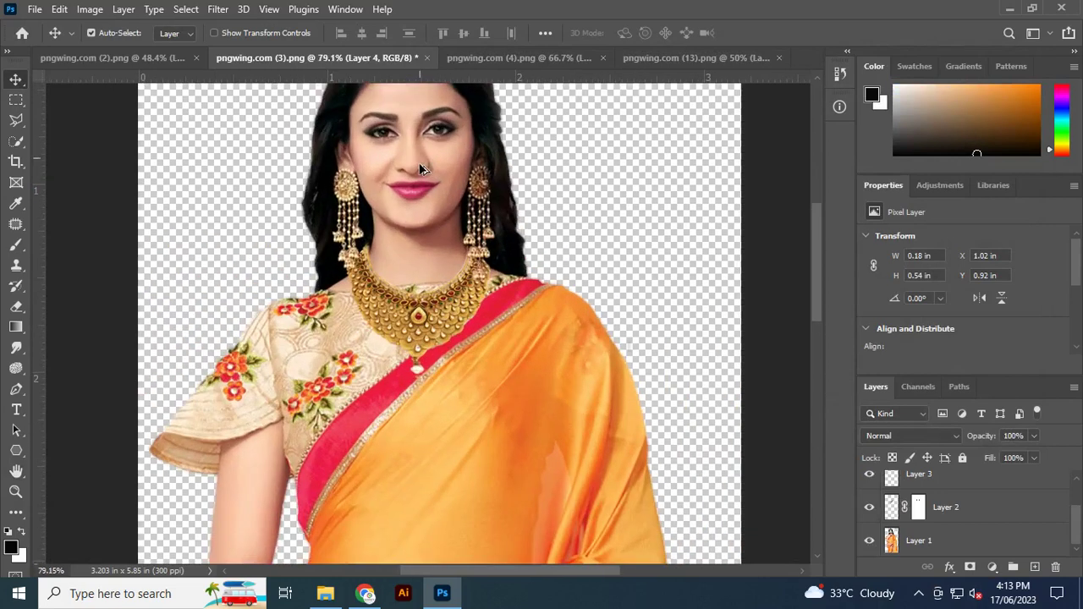
scroll(440, 245, up, 2)
scroll(445, 259, up, 1)
scroll(449, 273, up, 1)
scroll(451, 282, up, 1)
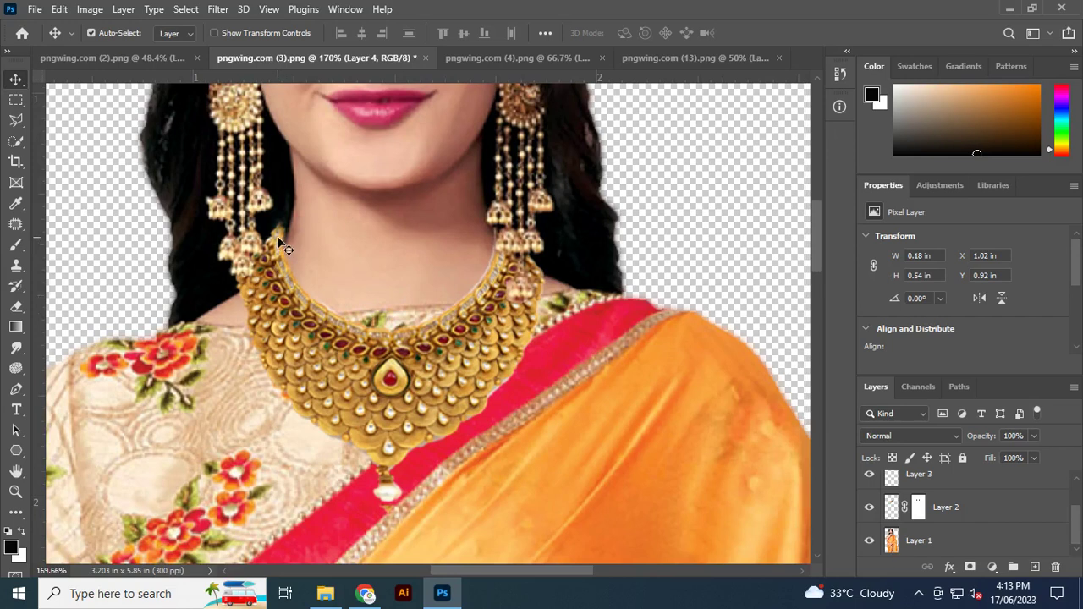
scroll(444, 404, down, 3)
scroll(445, 397, down, 1)
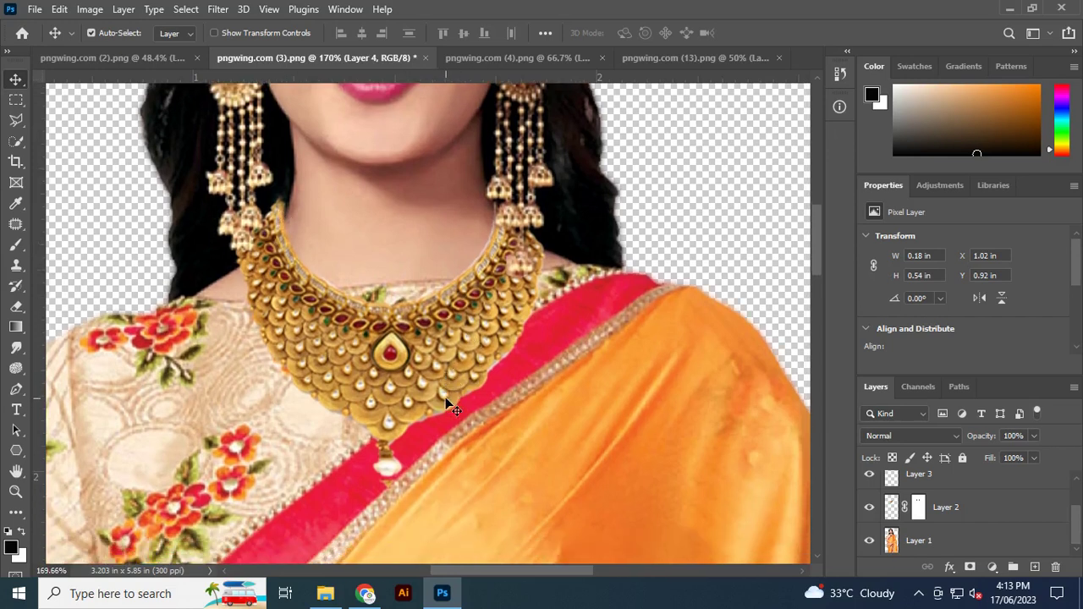
scroll(445, 396, up, 4)
scroll(455, 381, down, 1)
scroll(455, 378, down, 7)
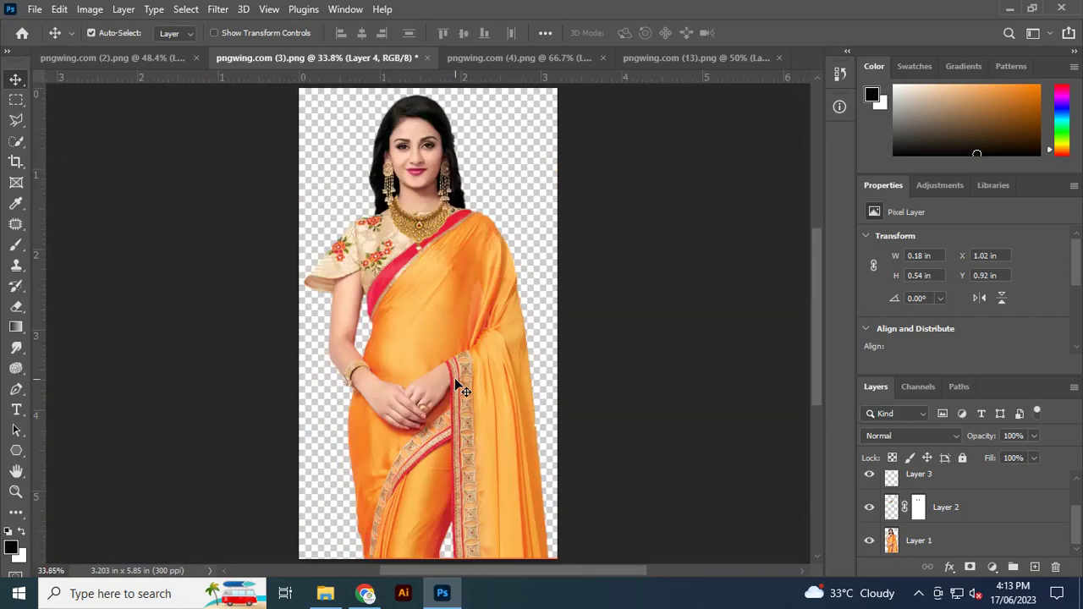
scroll(454, 378, down, 1)
scroll(1044, 518, up, 1)
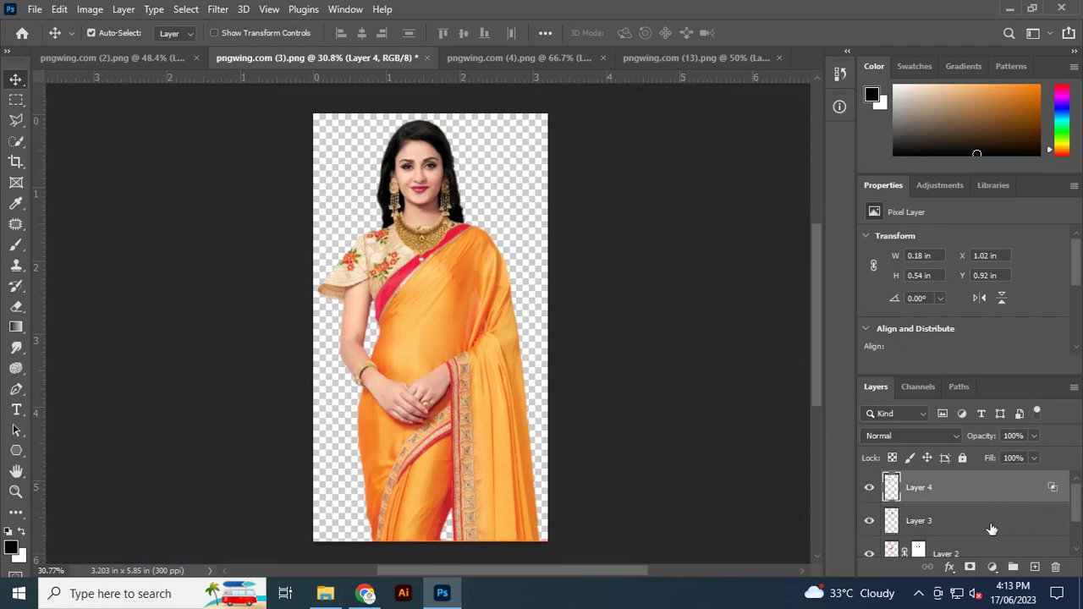
Click through Layers 3 and 2, ending with Layer 1 as the active layer
click(992, 529)
scroll(990, 527, down, 1)
click(986, 523)
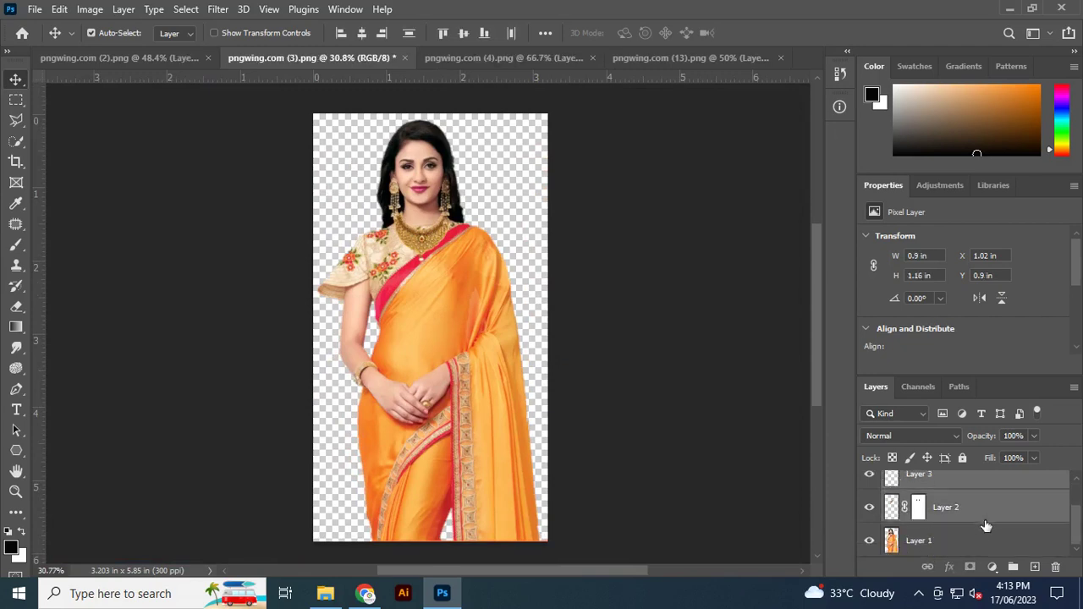
click(948, 540)
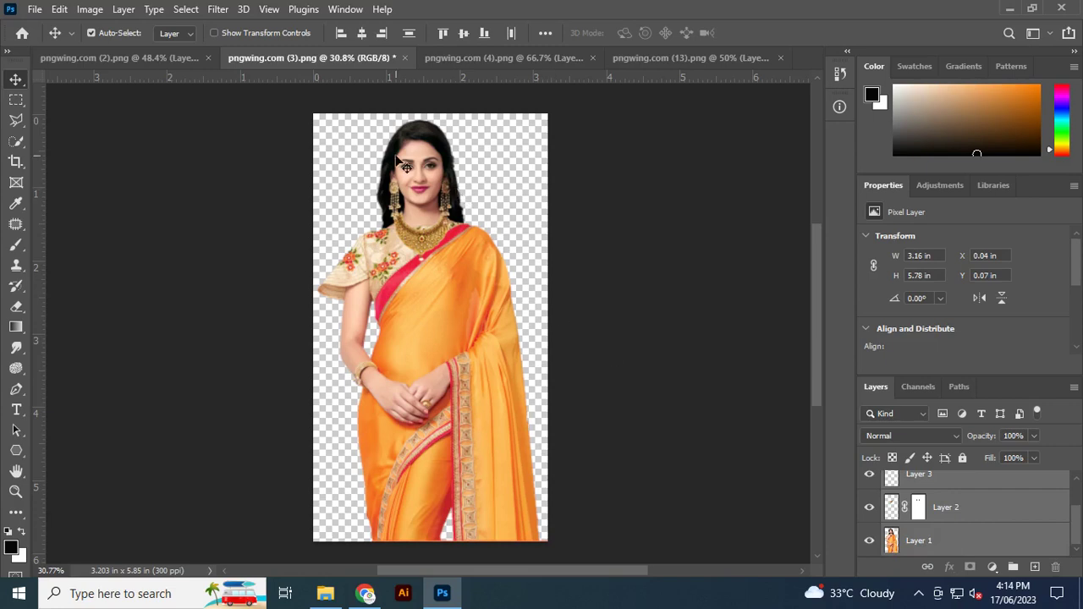
click(17, 103)
Crop the canvas to the model's upper body at 3.203 × 4.343 in
drag(321, 115, 550, 428)
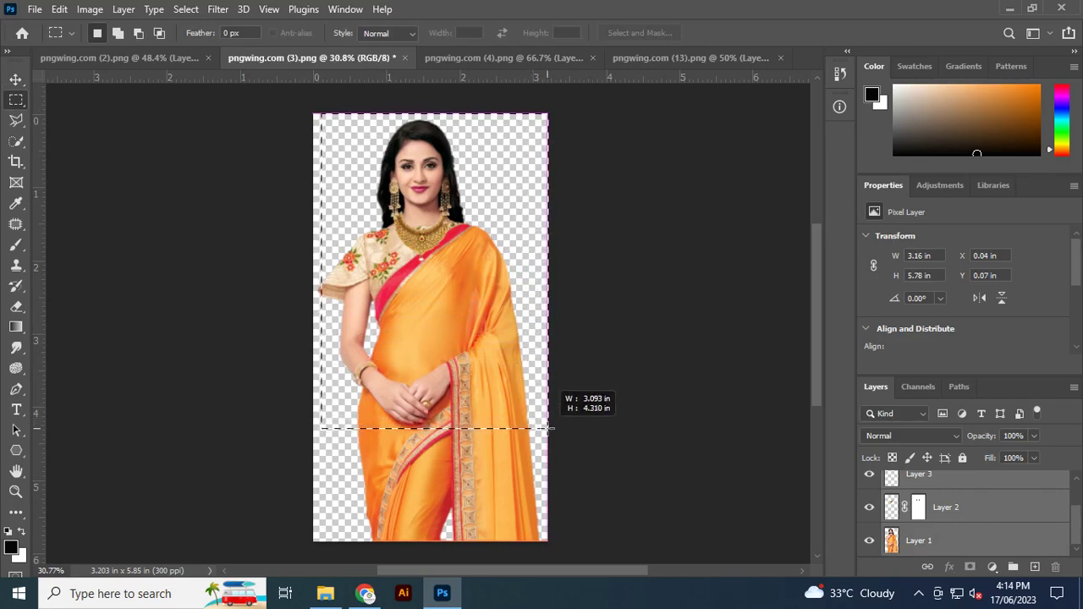
drag(550, 428, 550, 429)
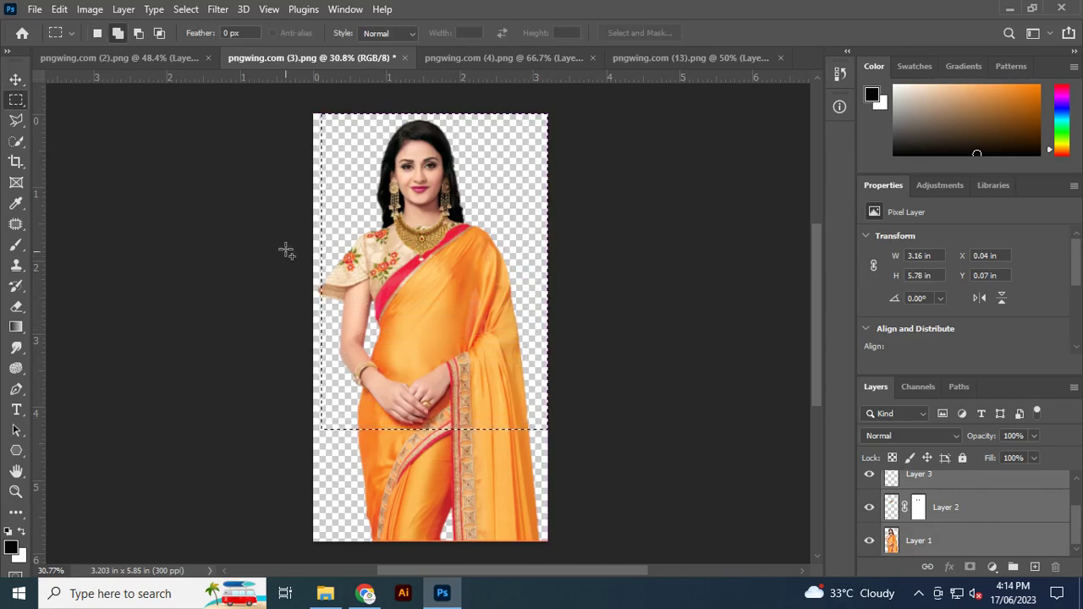
drag(313, 98, 356, 430)
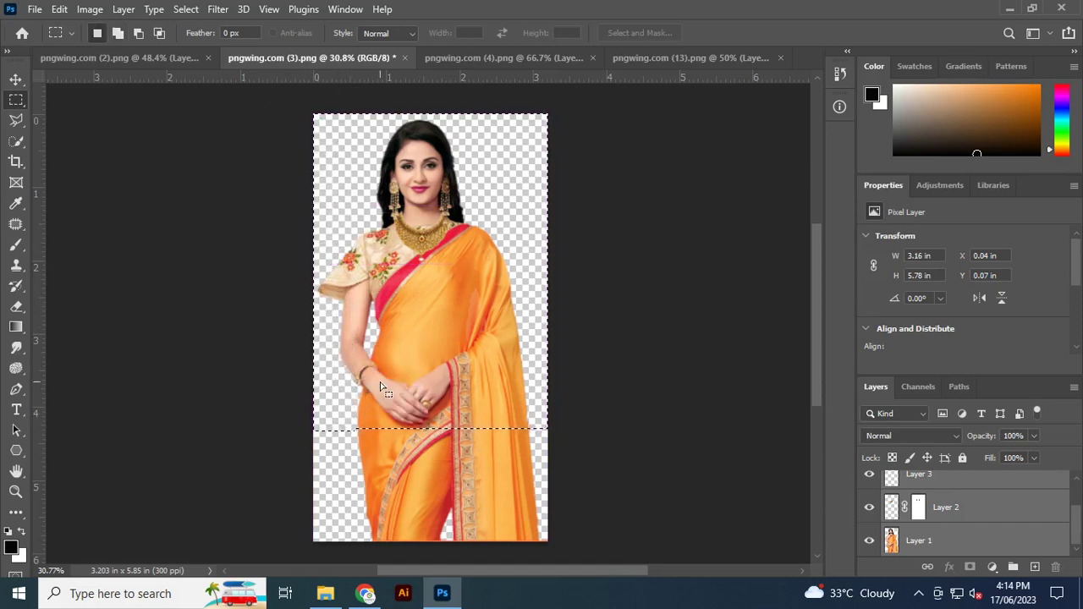
click(346, 235)
drag(293, 103, 584, 431)
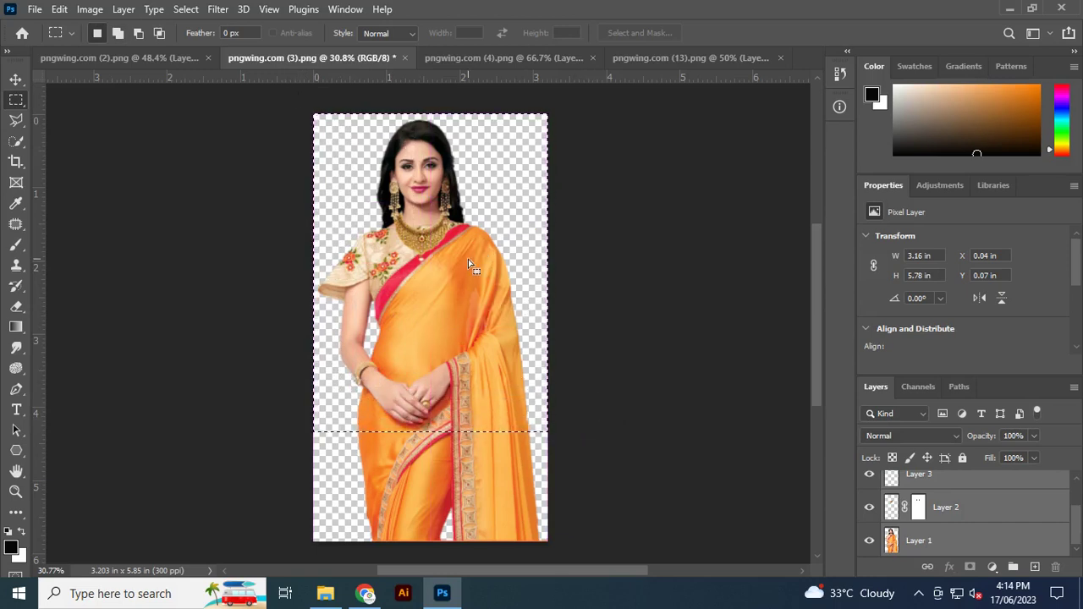
key(alt+i)
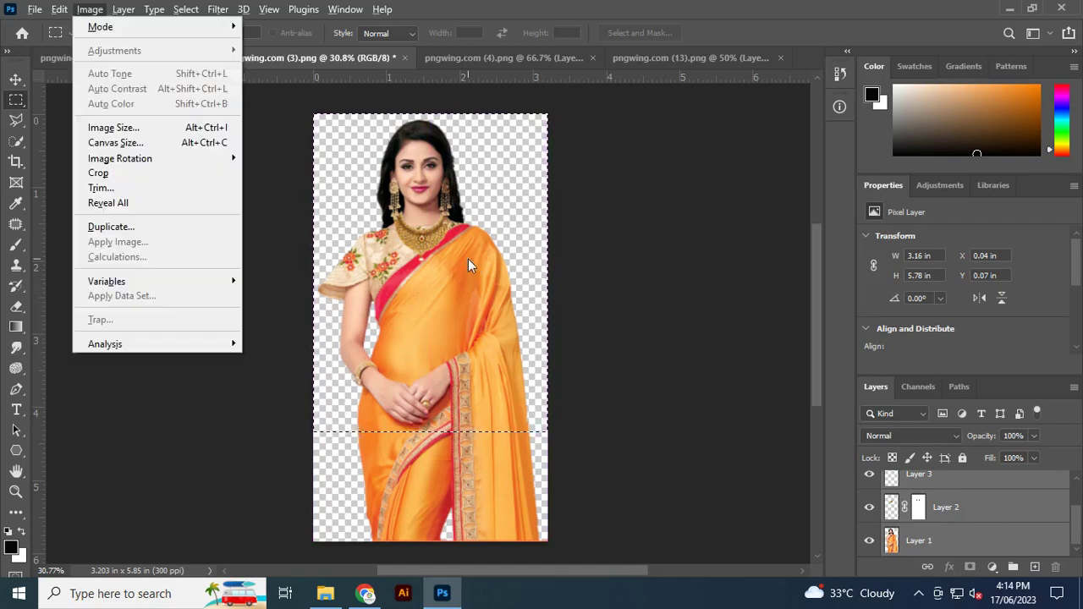
key(p)
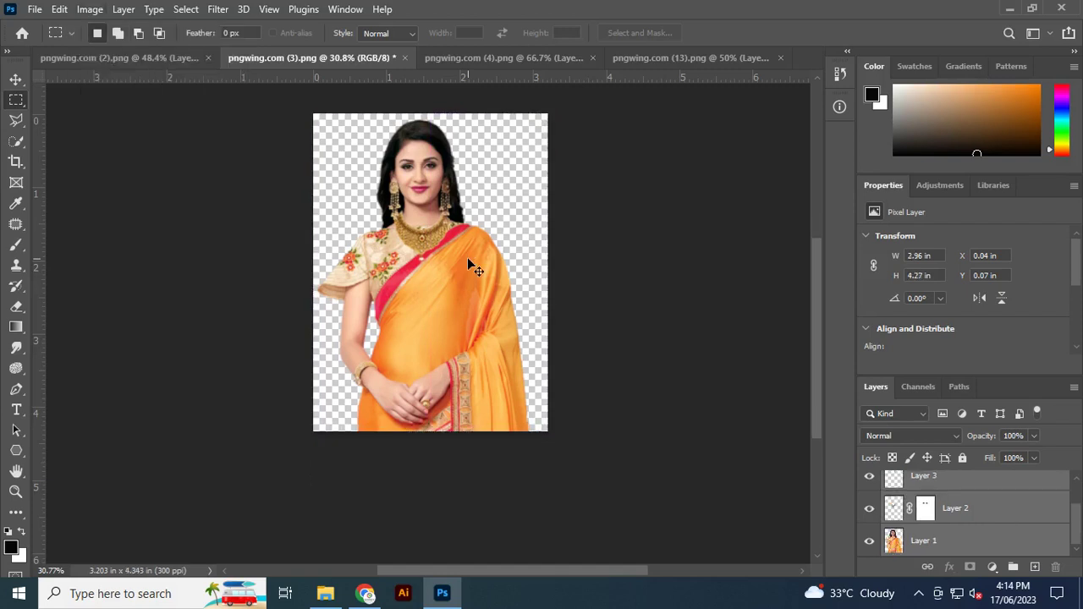
Free Transform the figure, scaling it up to about 166%
scroll(468, 261, up, 2)
scroll(468, 260, up, 1)
scroll(461, 263, down, 2)
scroll(458, 263, down, 1)
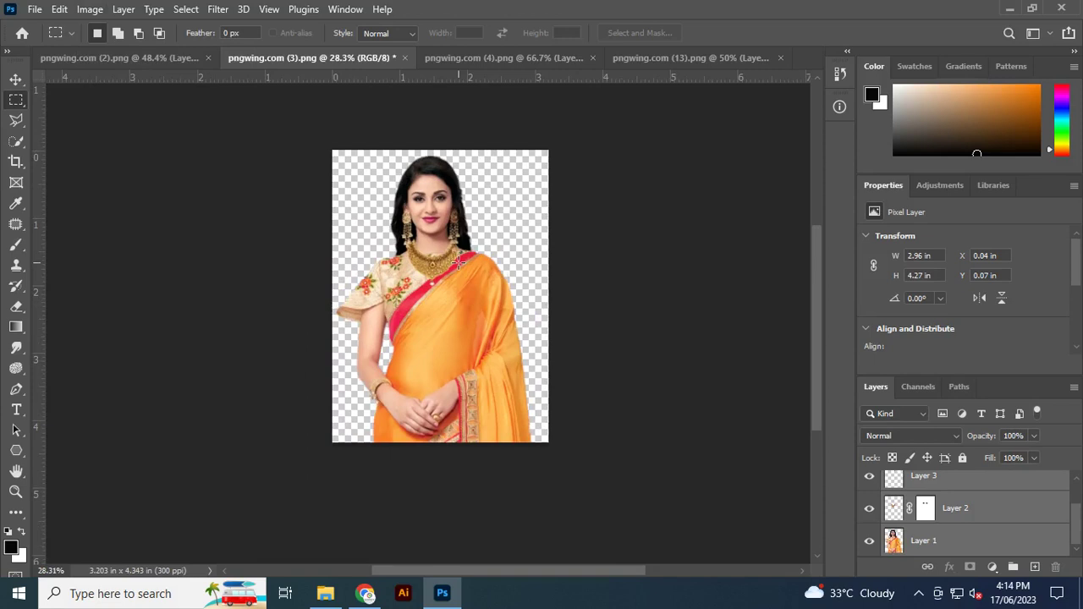
scroll(458, 263, down, 1)
key(ctrl+t)
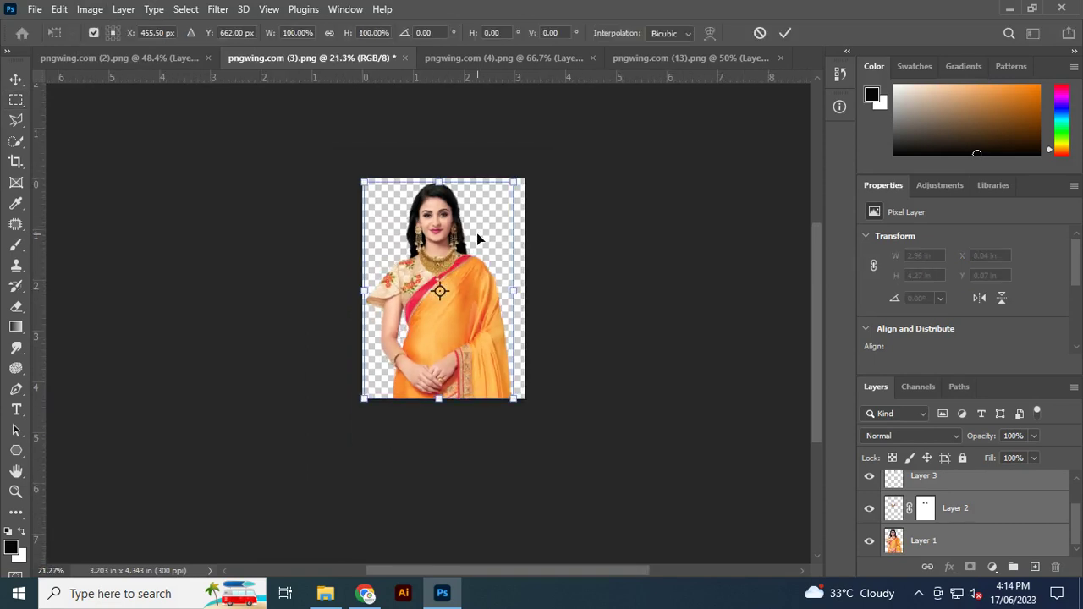
drag(514, 181, 563, 111)
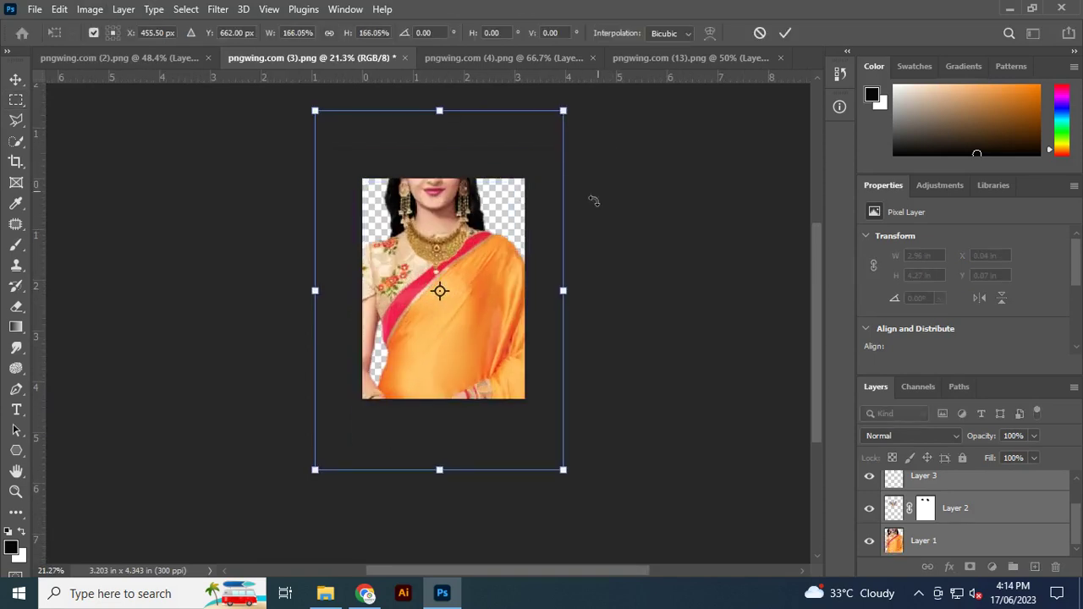
Enlarge the figure to about 209% and lower it so her whole head shows
drag(494, 295, 505, 365)
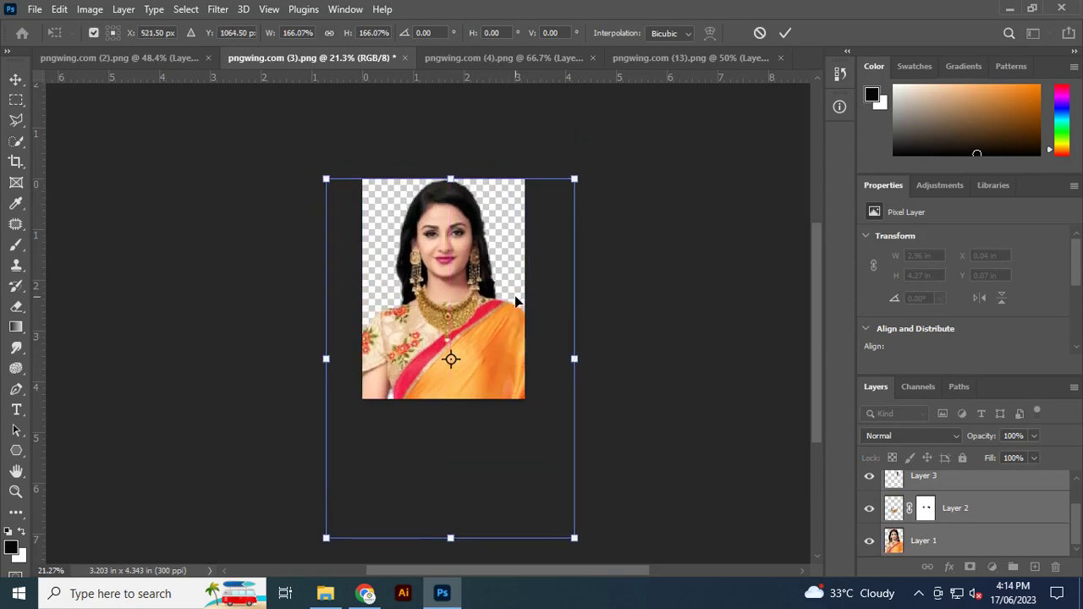
drag(574, 178, 607, 131)
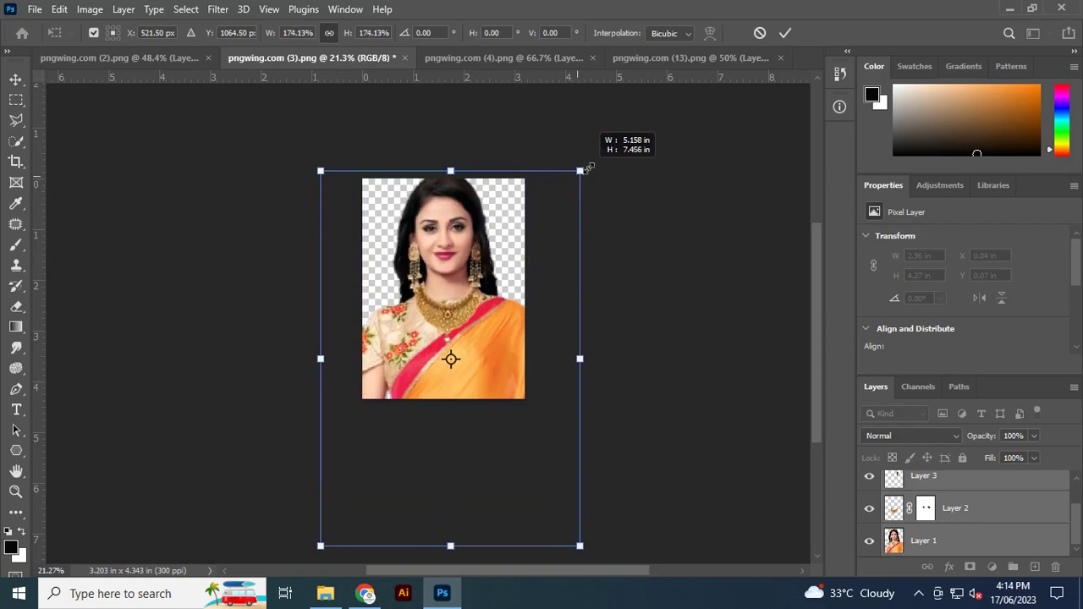
drag(501, 337, 501, 377)
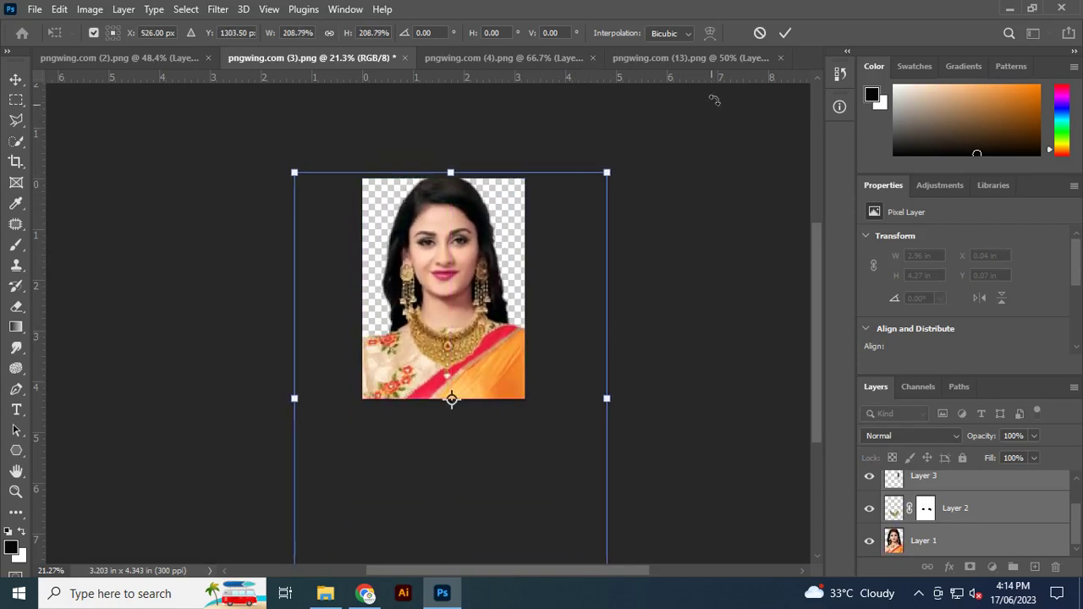
click(785, 33)
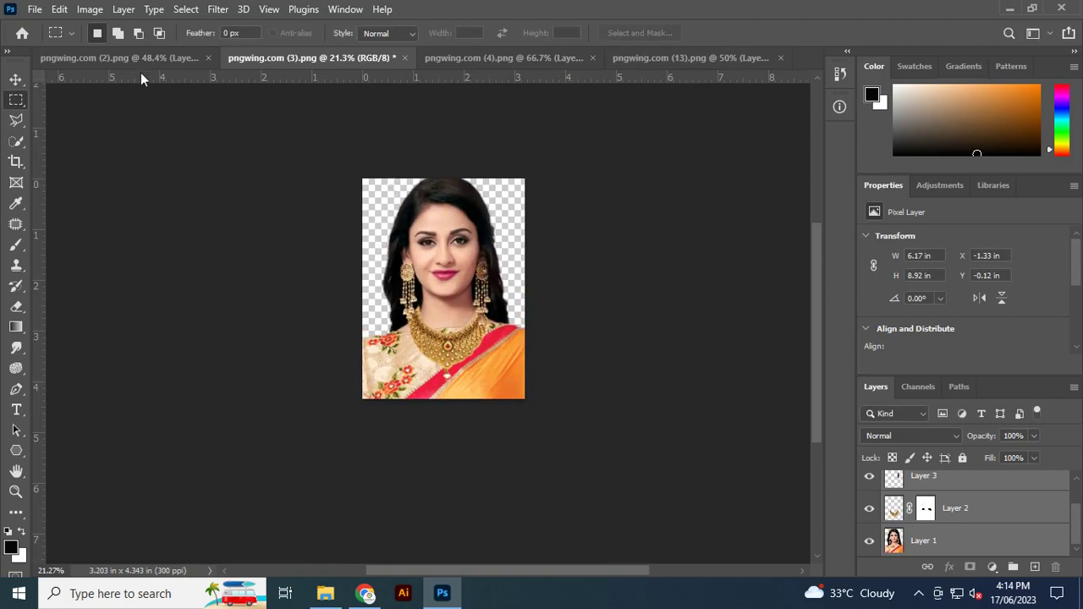
Use Canvas Size to set the height to 5 in, making a 5 × 5 in square
key(ctrl+alt+c)
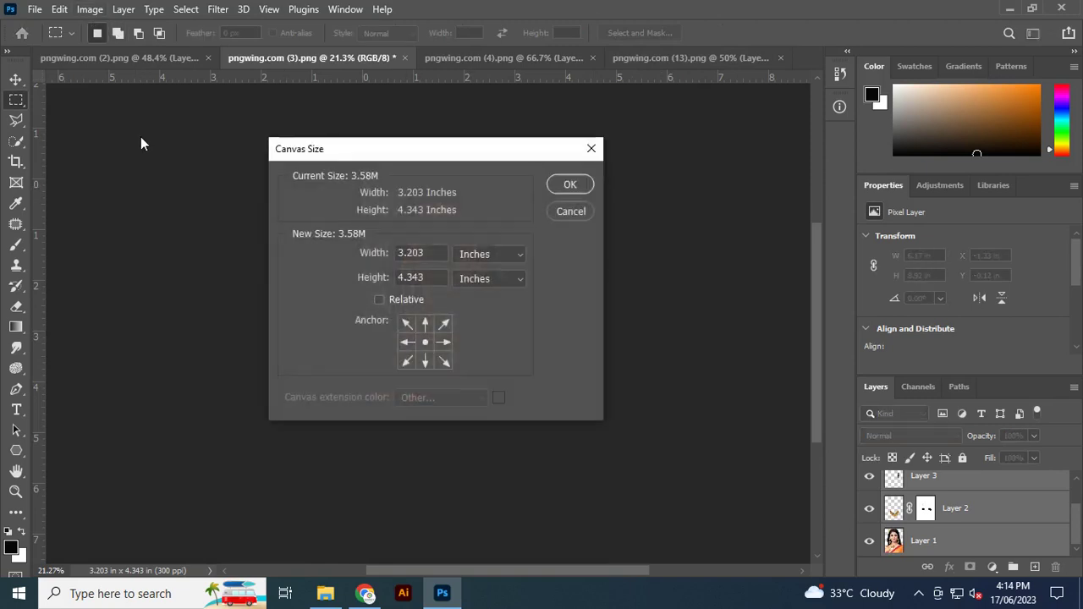
double_click(439, 253)
text(3)
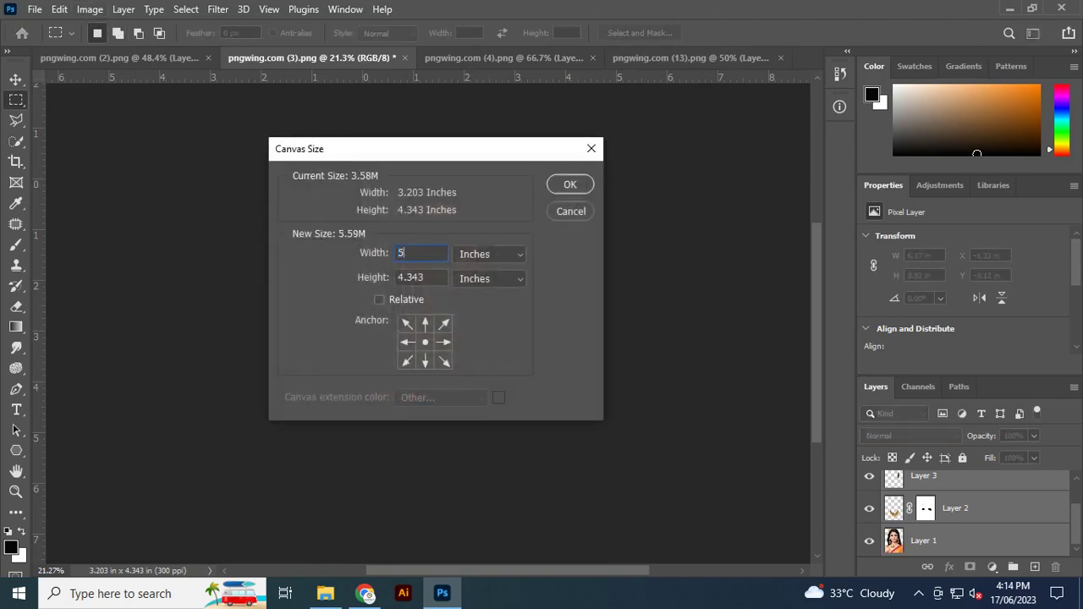
key(Return)
scroll(312, 293, up, 3)
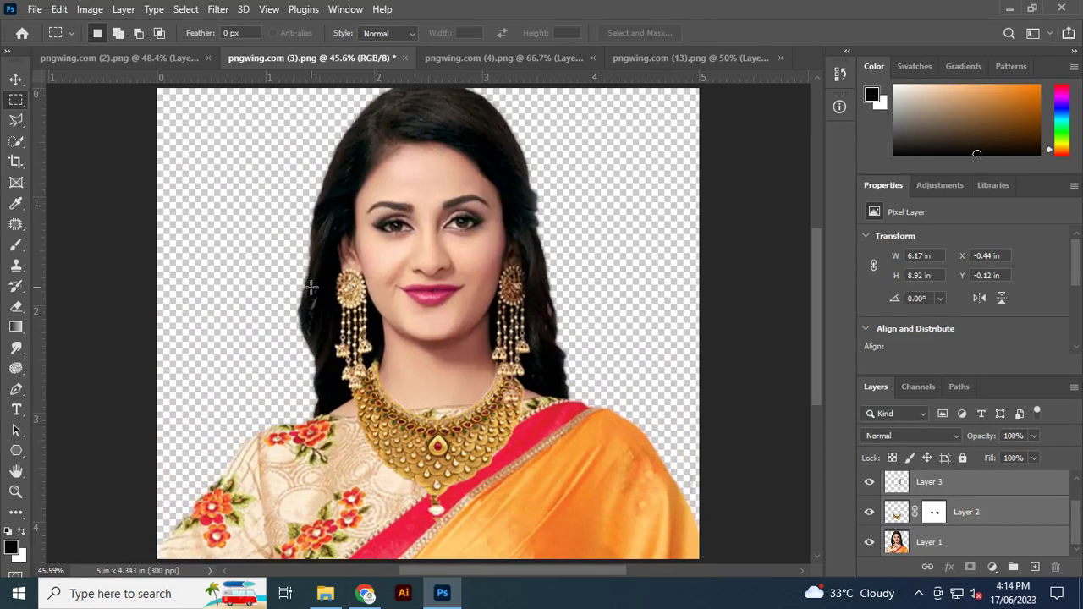
scroll(286, 322, down, 1)
scroll(279, 330, down, 1)
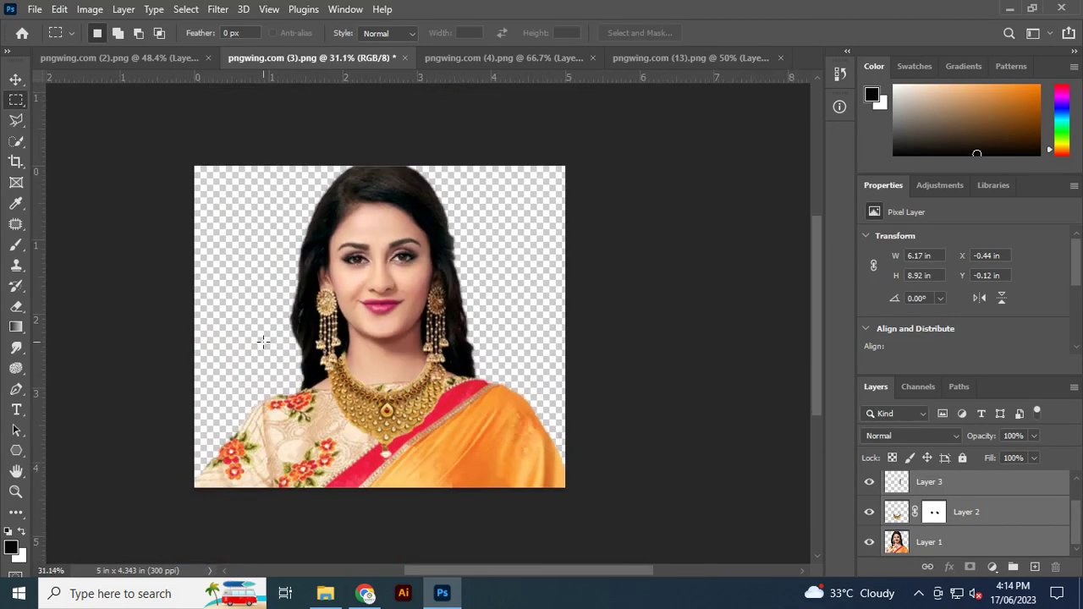
key(ctrl+alt+c)
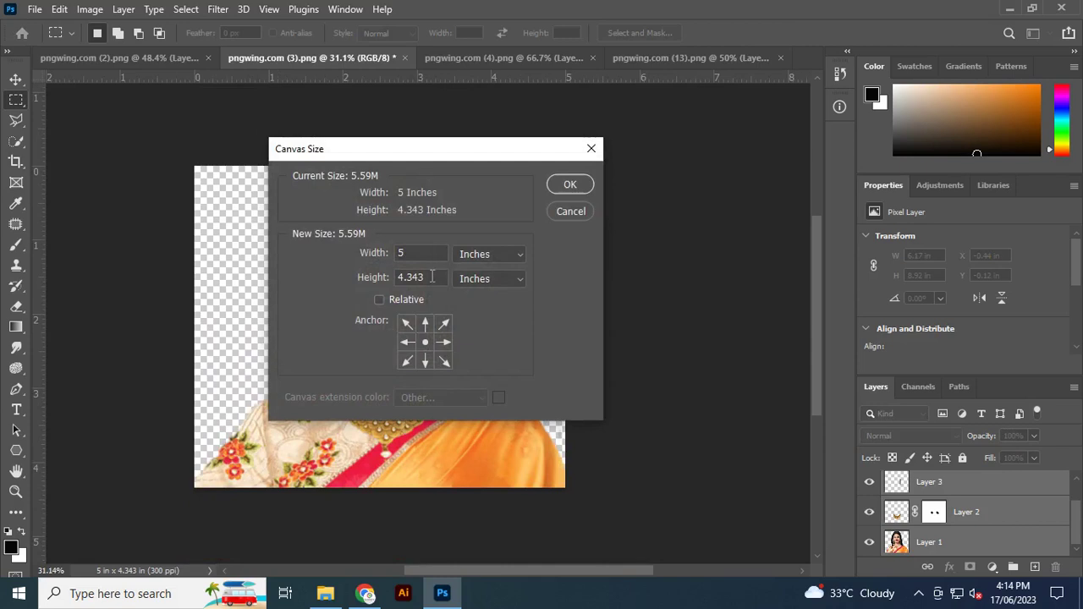
text(5)
key(Return)
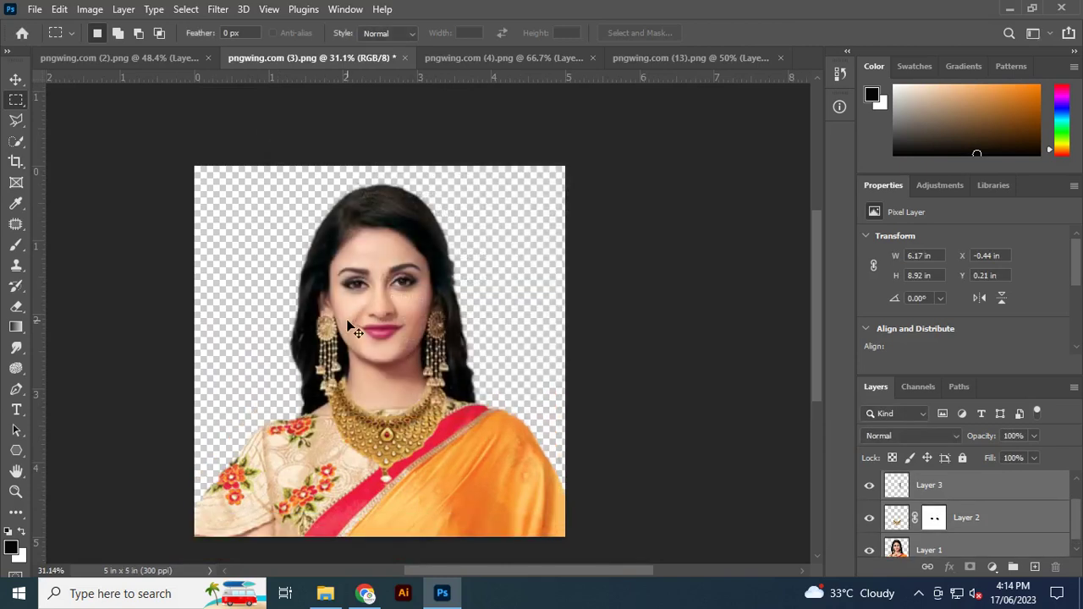
scroll(347, 321, up, 1)
scroll(274, 362, down, 1)
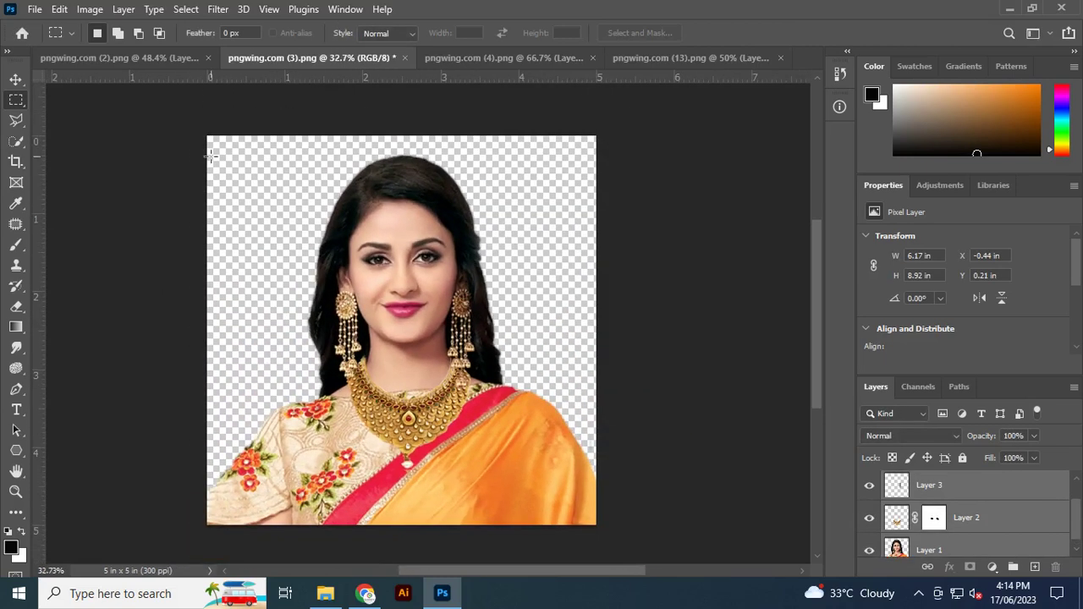
Scale the model and necklace to 91.14% to fill the square, then show pngwing.com (4).png
click(15, 80)
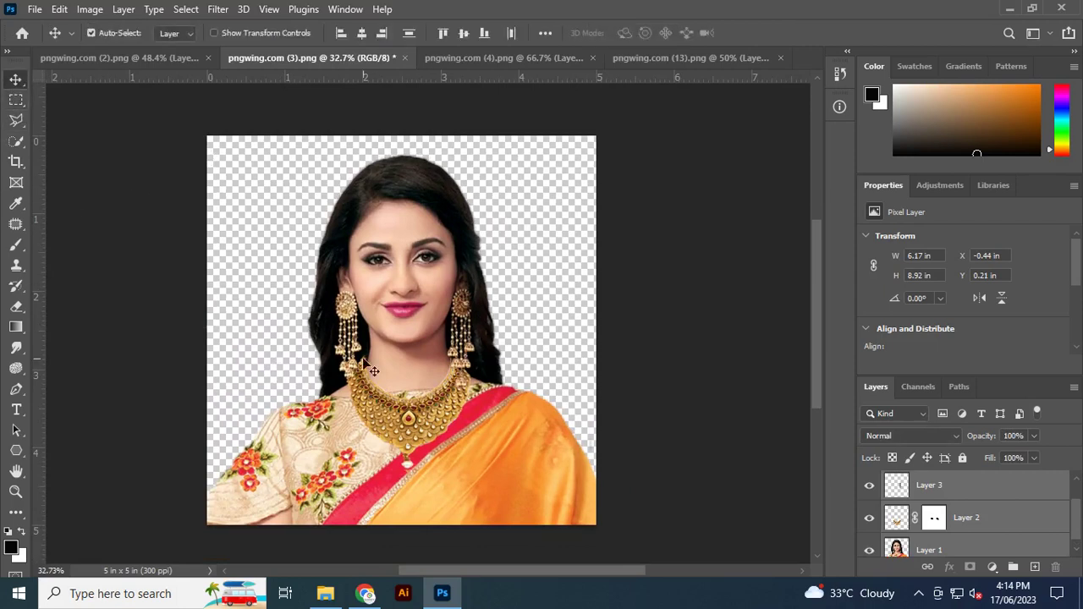
key(ctrl)
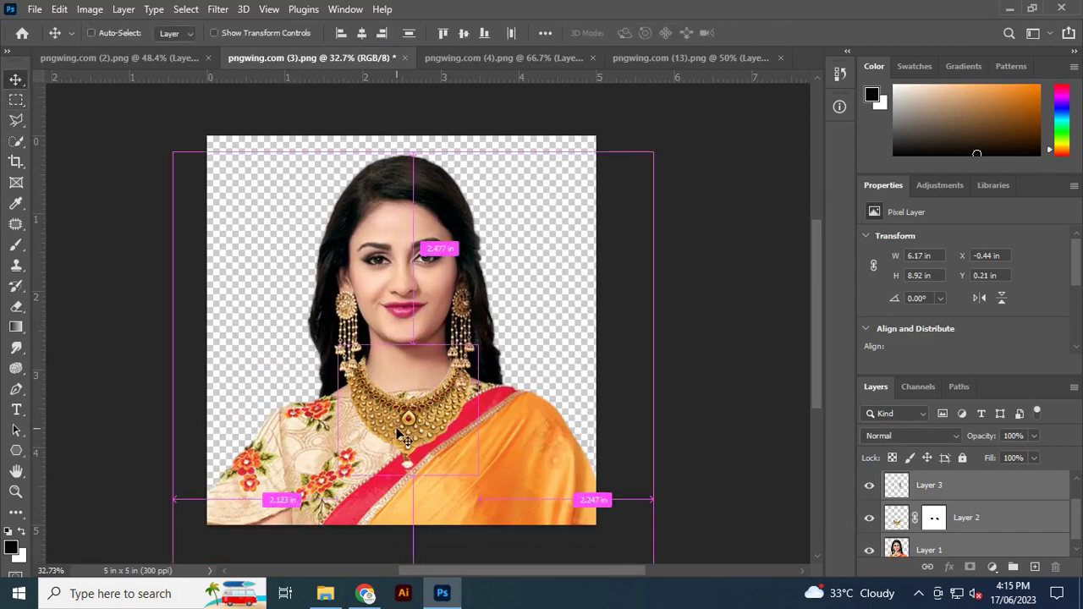
key(ctrl+t)
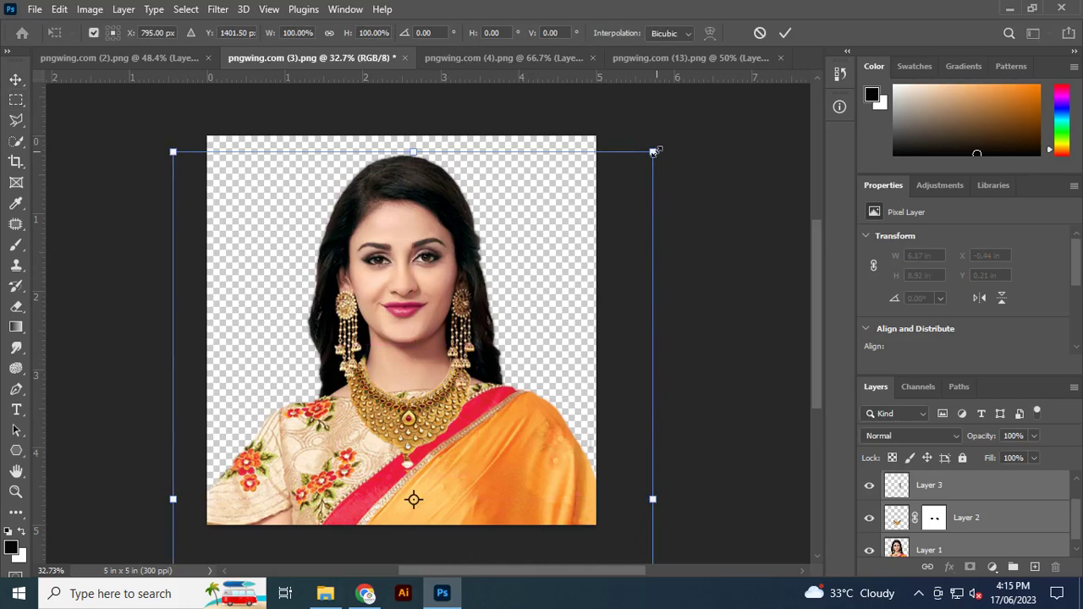
drag(654, 151, 614, 207)
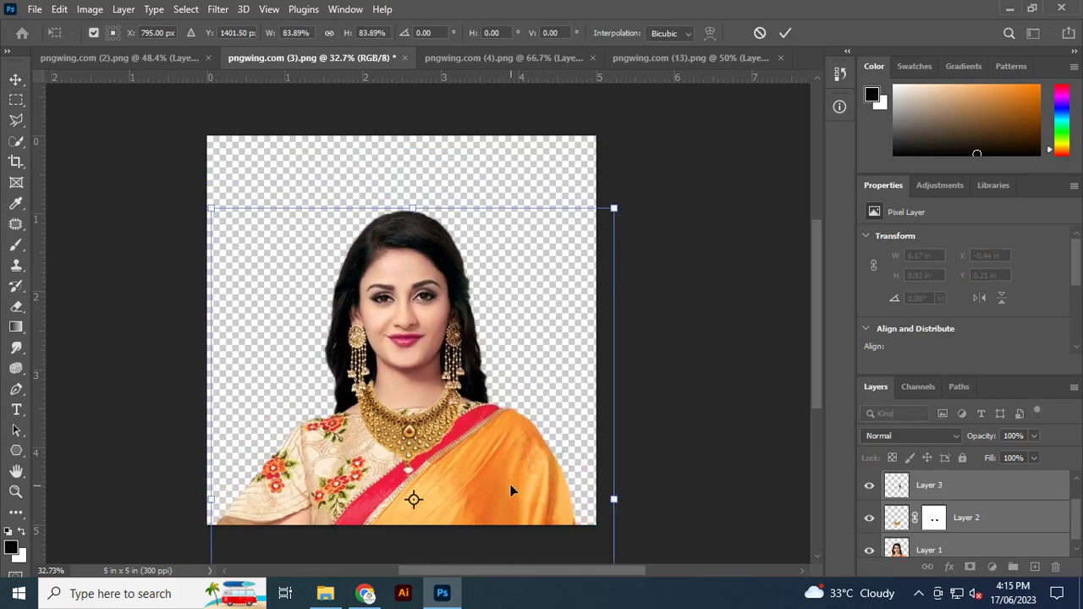
drag(510, 490, 507, 410)
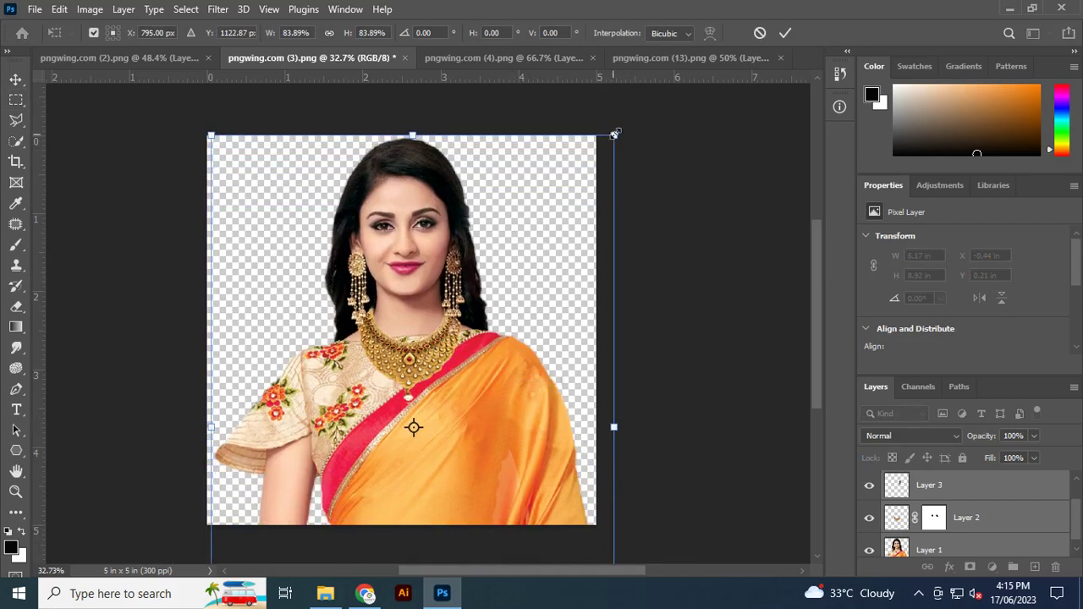
drag(615, 134, 632, 109)
drag(449, 388, 450, 407)
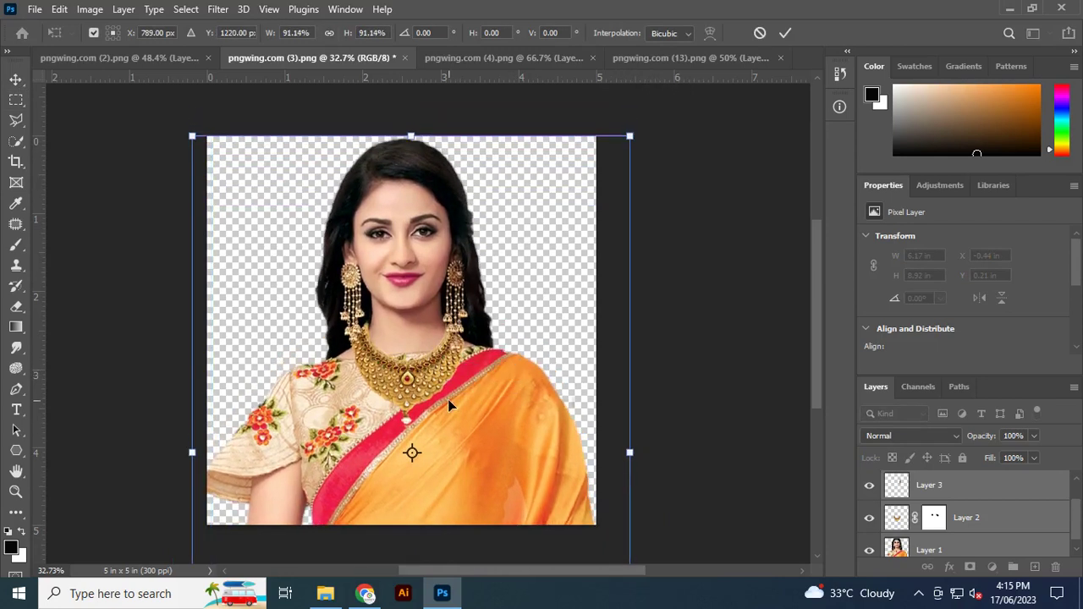
click(786, 32)
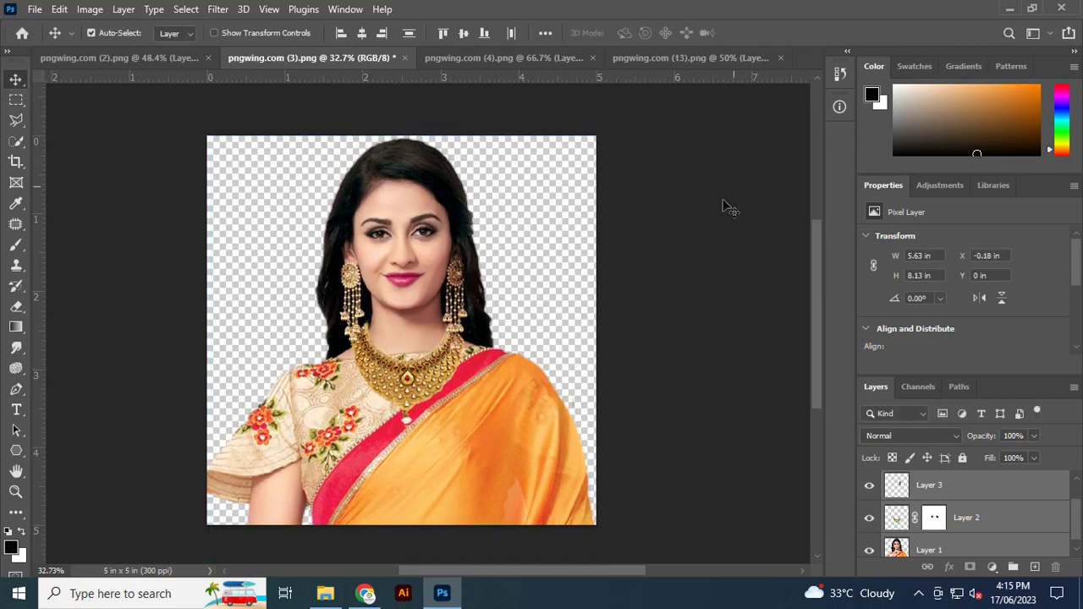
click(556, 242)
click(506, 57)
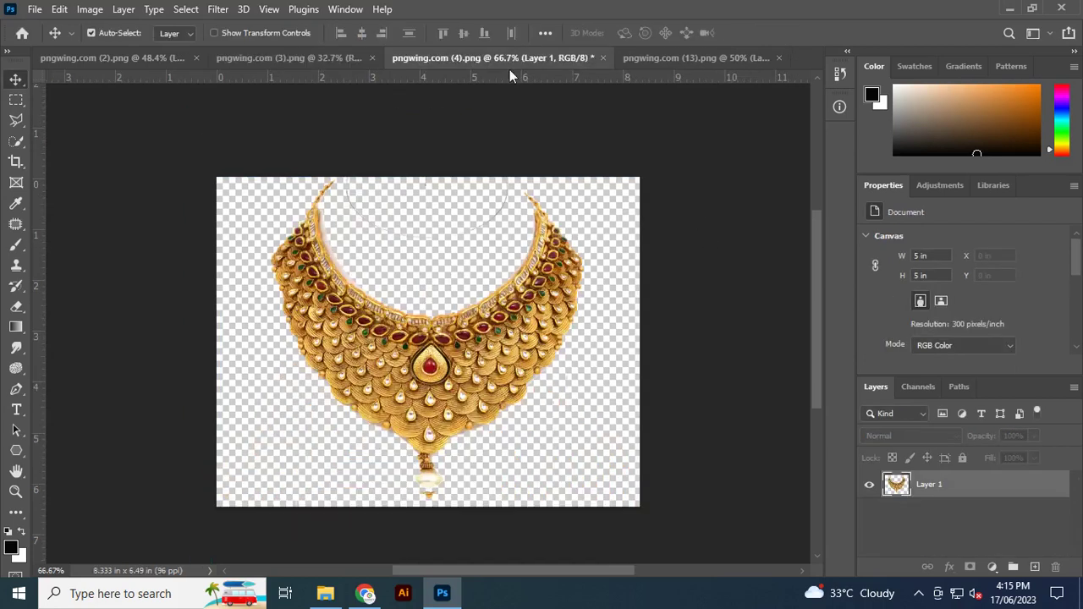
Close both necklace source documents, pngwing.com (4) and pngwing.com (13), without saving
click(602, 56)
click(551, 224)
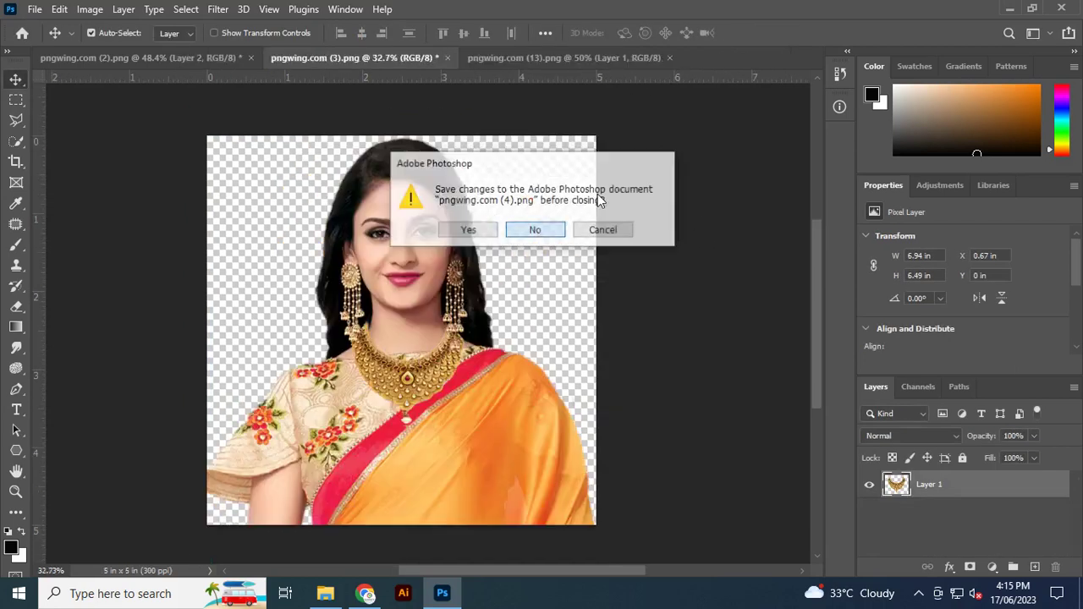
click(600, 57)
click(670, 57)
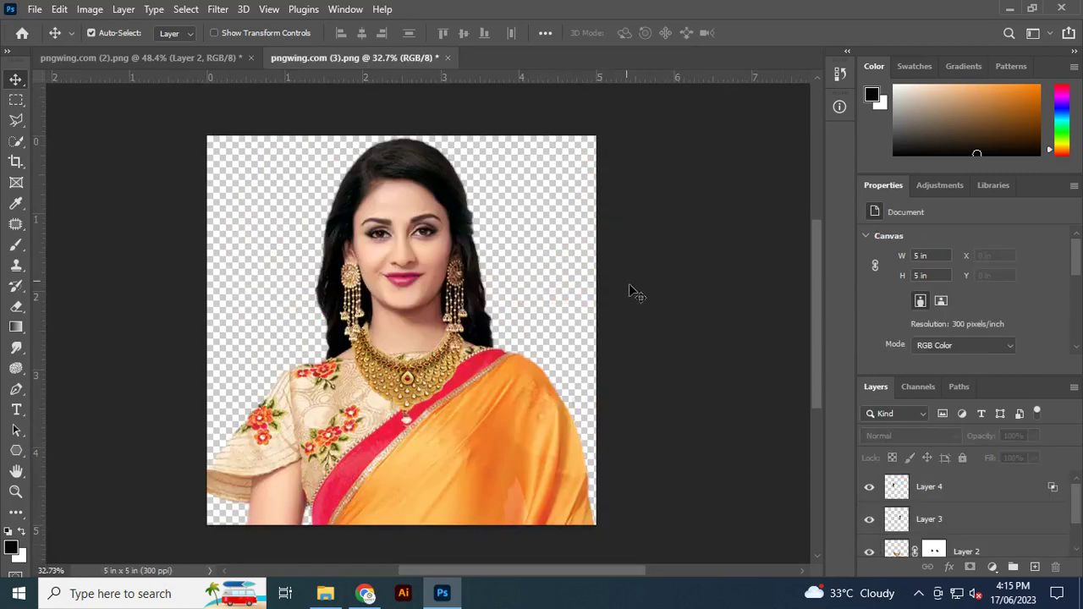
Inspect the composite, fit it to the window, and select the necklace layer, Layer 2
scroll(442, 338, up, 3)
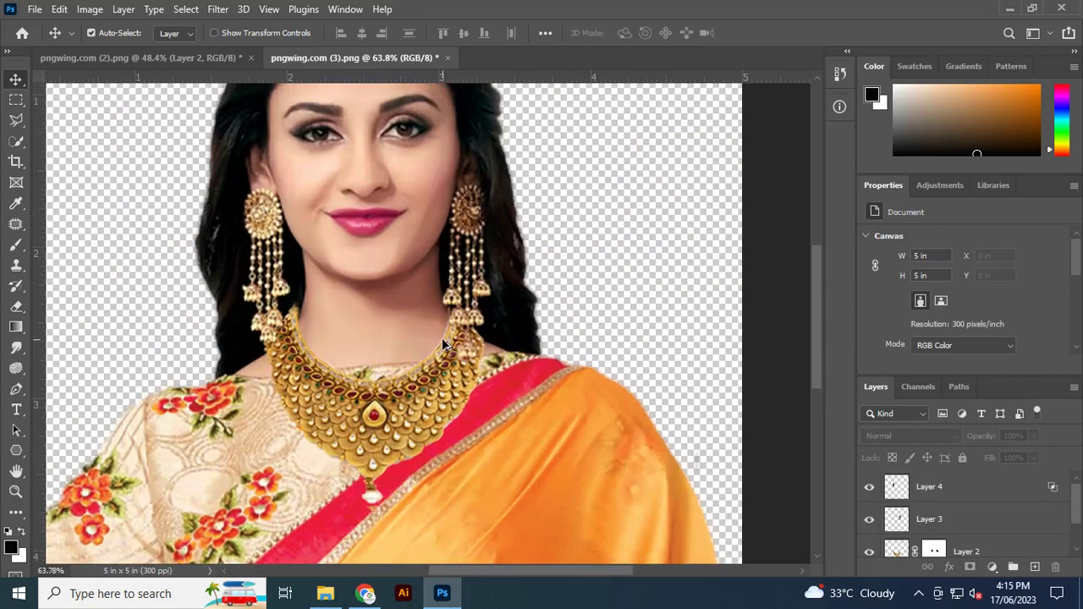
scroll(346, 365, up, 1)
scroll(346, 373, up, 2)
scroll(321, 373, up, 1)
scroll(298, 373, down, 1)
scroll(292, 368, up, 1)
scroll(271, 339, up, 1)
scroll(291, 359, down, 1)
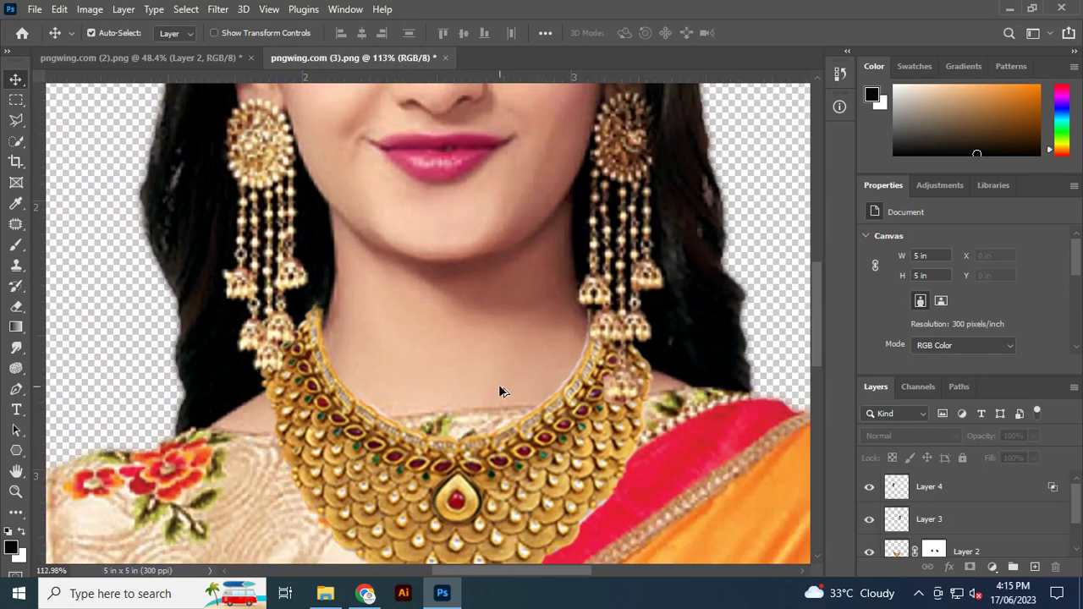
scroll(499, 384, down, 1)
scroll(510, 403, down, 1)
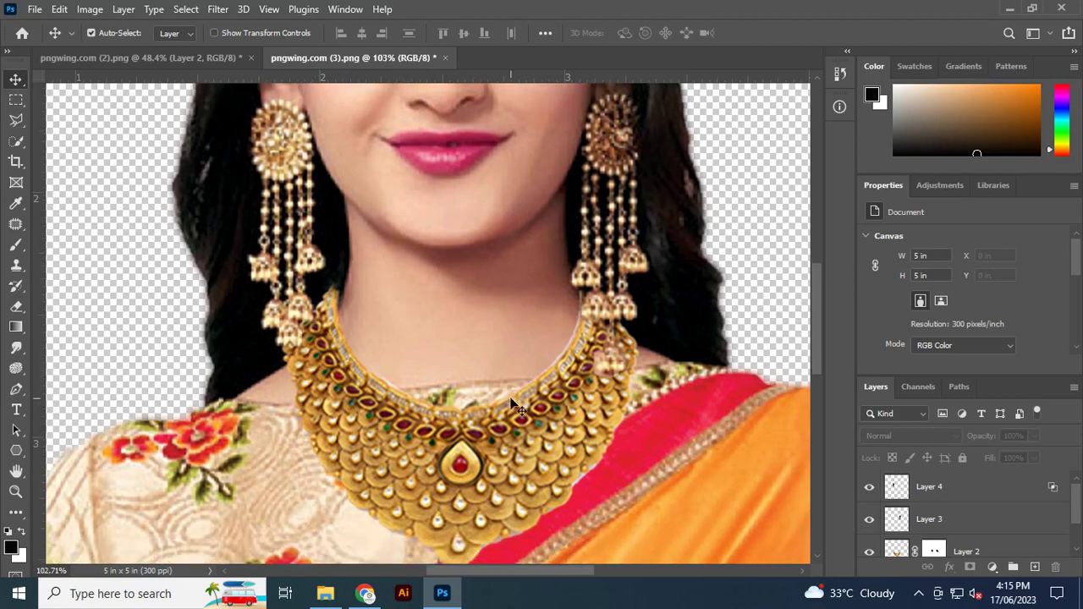
scroll(510, 403, down, 3)
scroll(511, 402, down, 2)
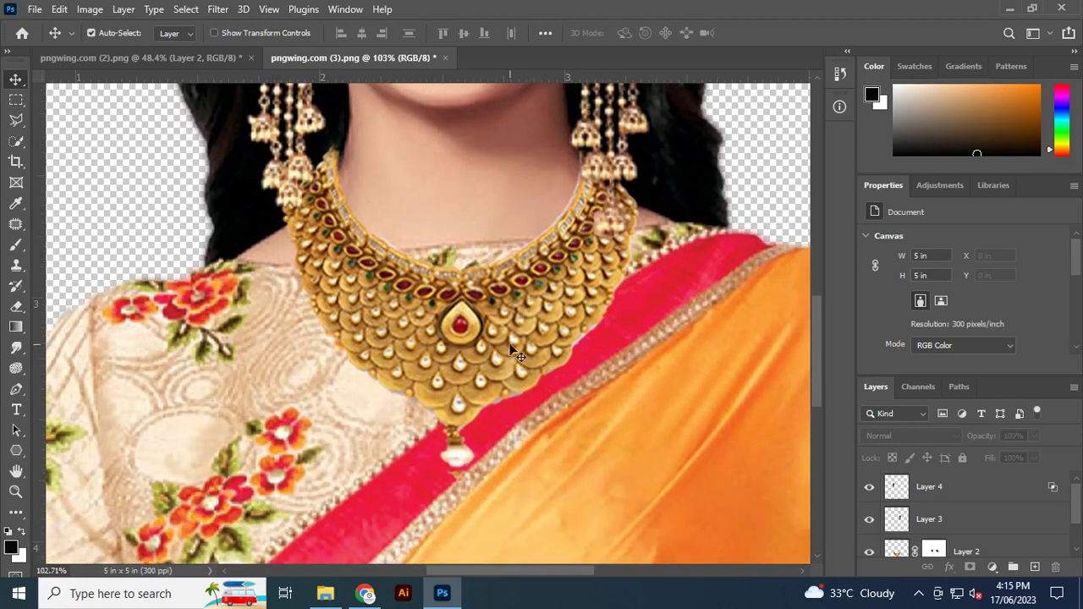
key(ctrl+0)
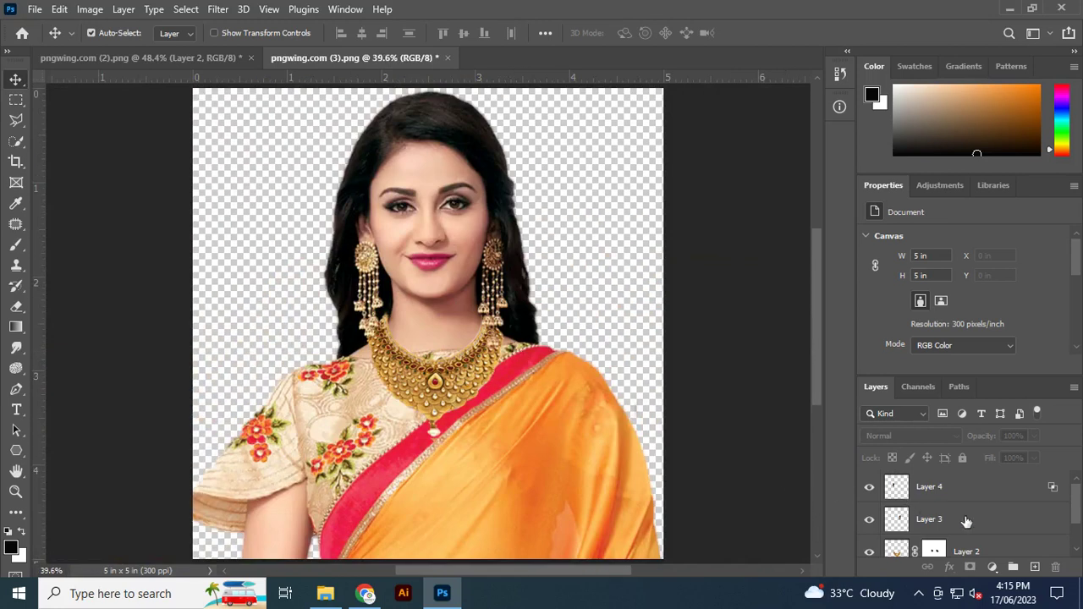
scroll(1064, 517, down, 1)
click(999, 514)
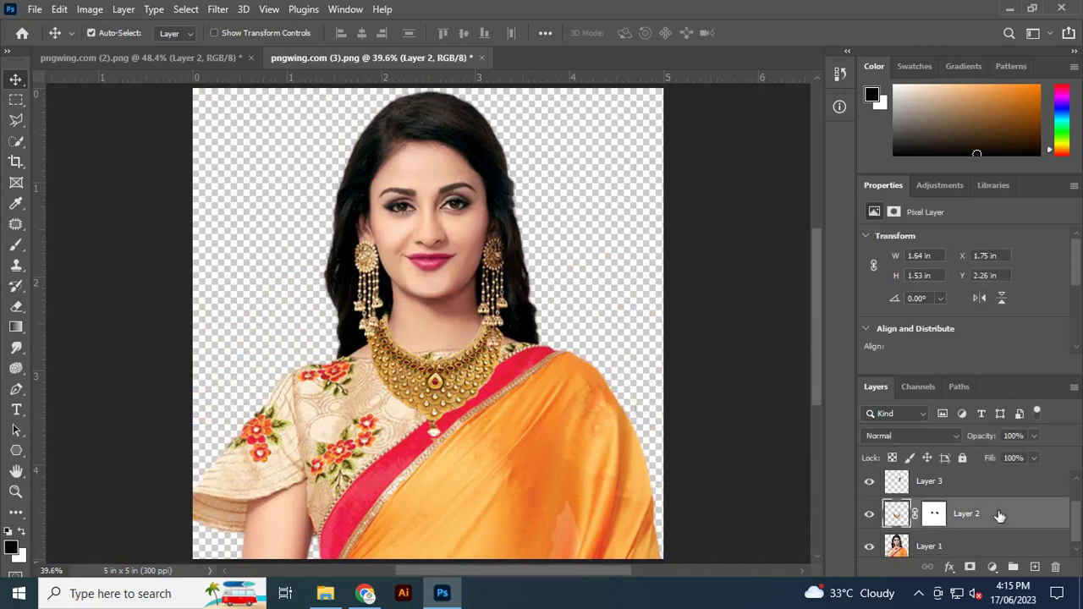
Add a default Drop Shadow effect to the necklace layer
click(950, 567)
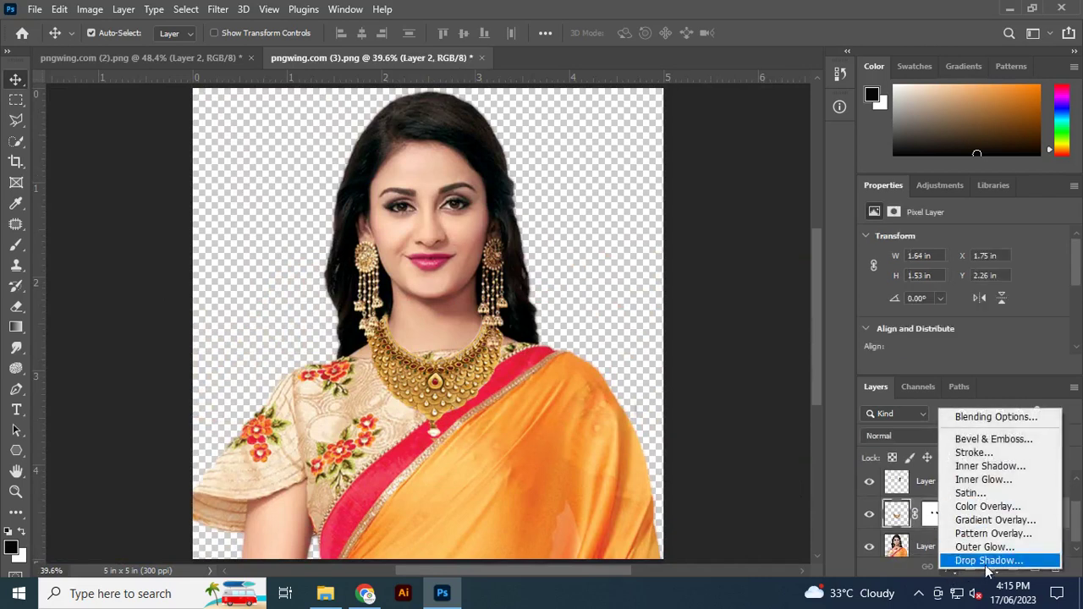
click(987, 564)
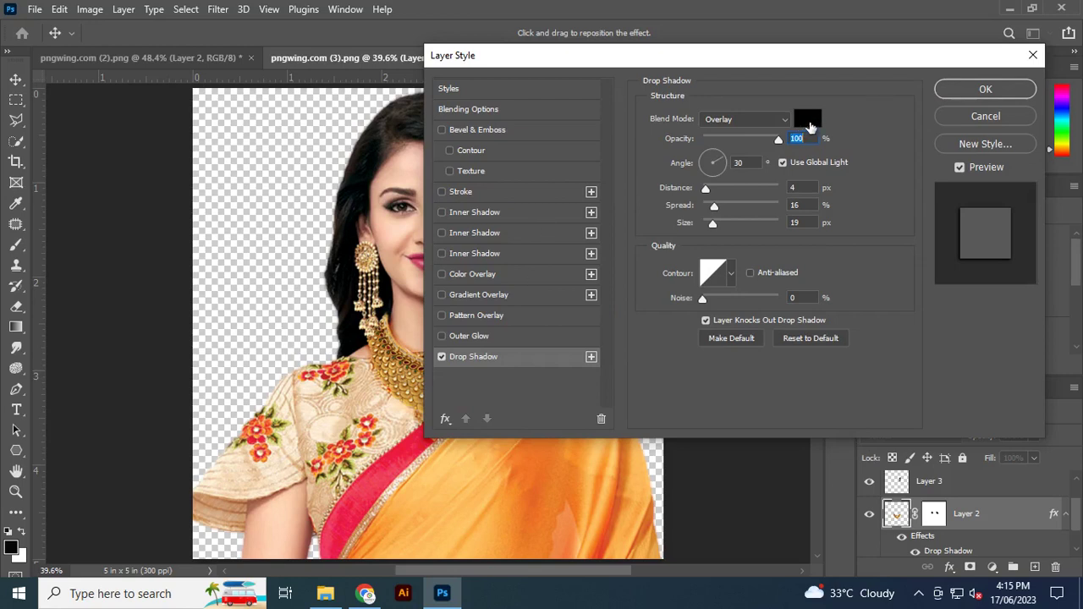
click(984, 90)
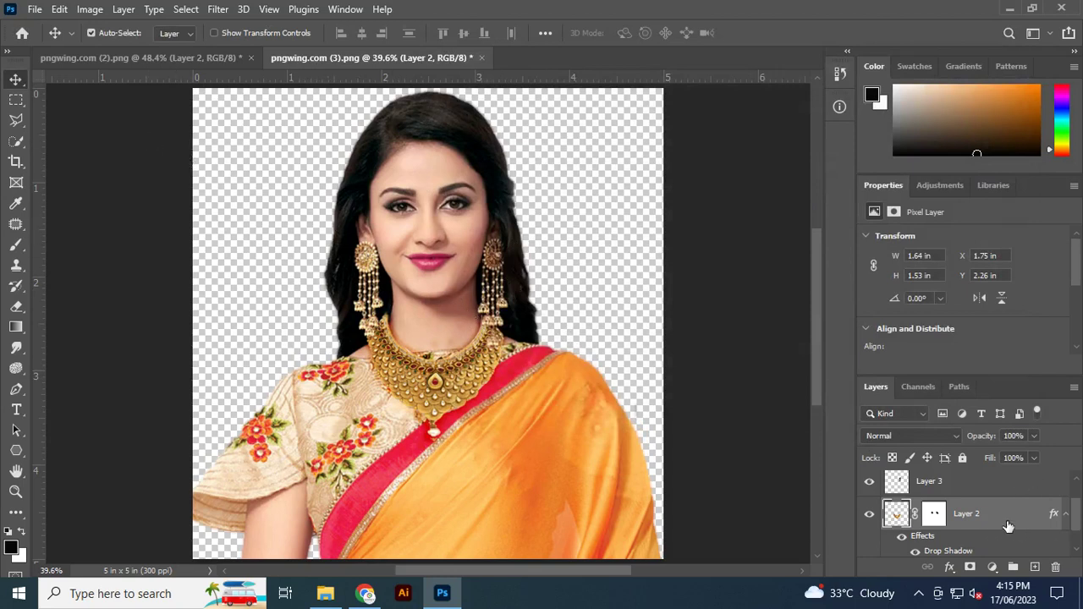
Set the drop shadow to 44% opacity and a skin tone sampled from the model (e3b393)
double_click(941, 551)
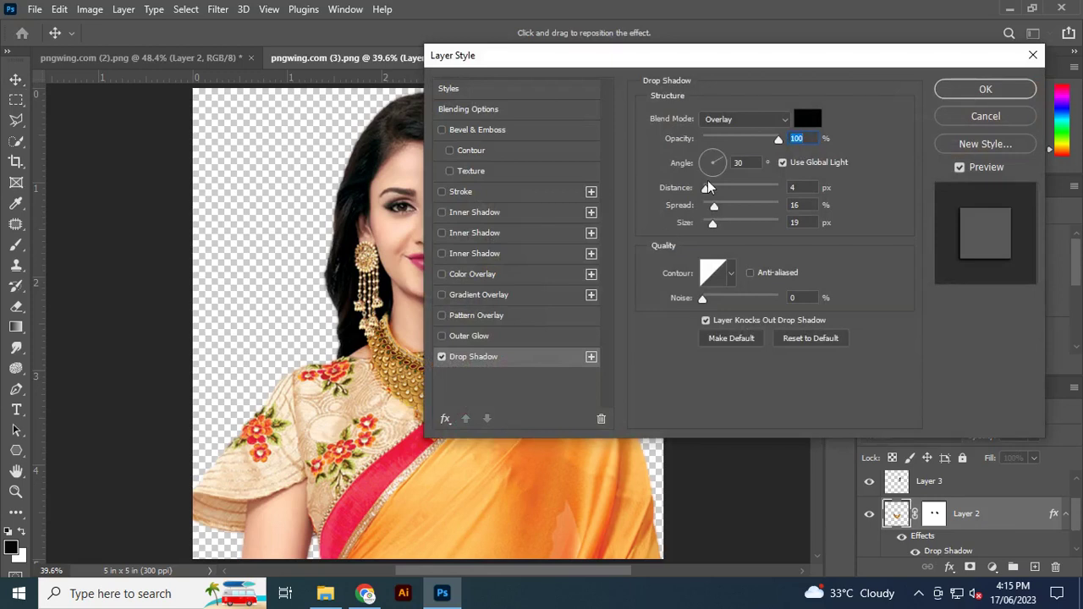
drag(780, 142, 737, 146)
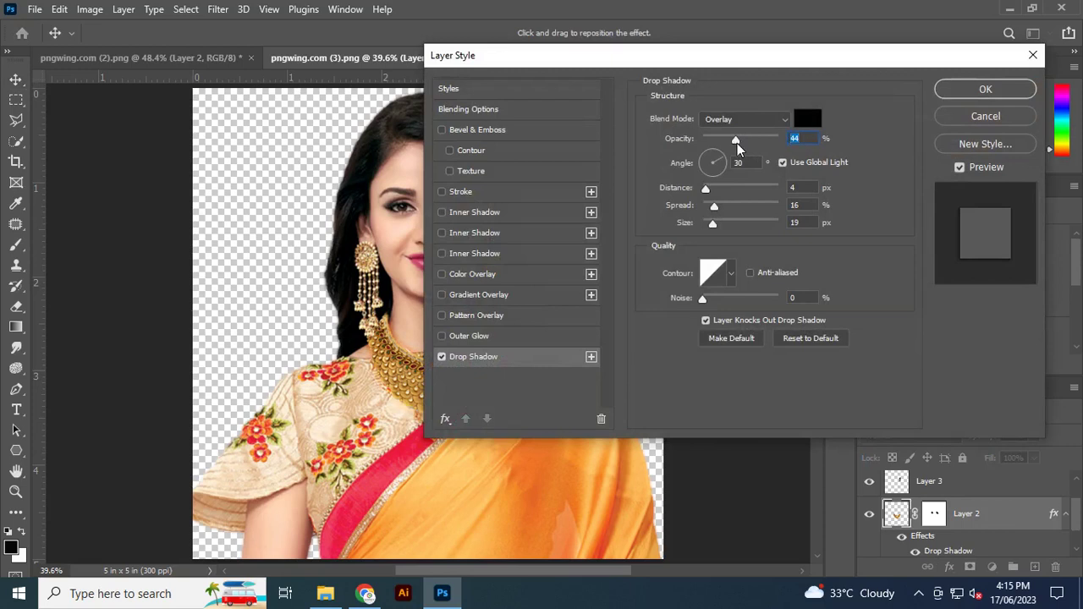
click(807, 118)
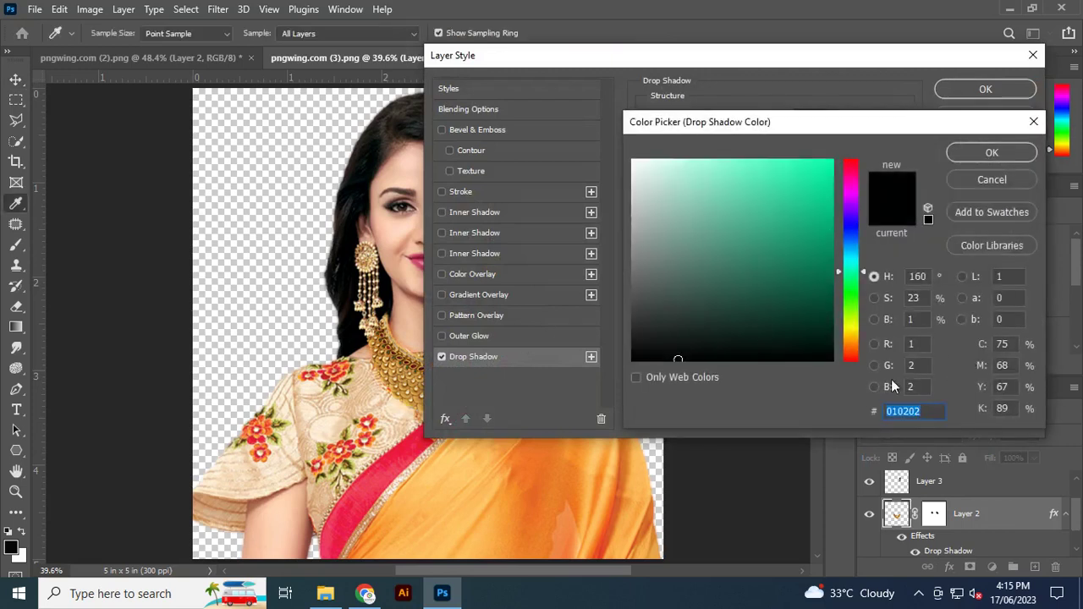
click(405, 325)
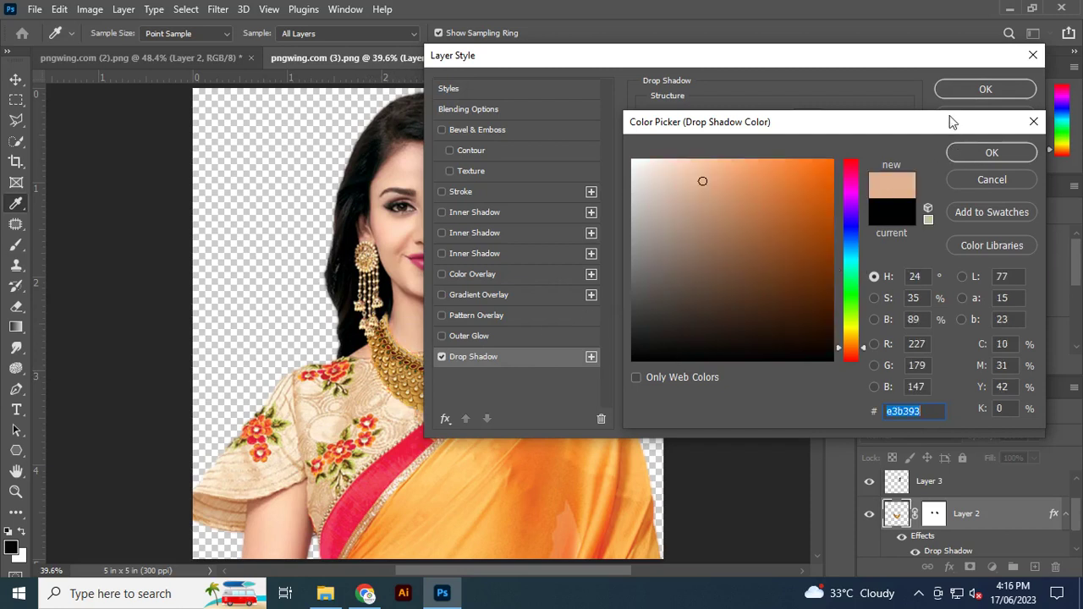
click(992, 154)
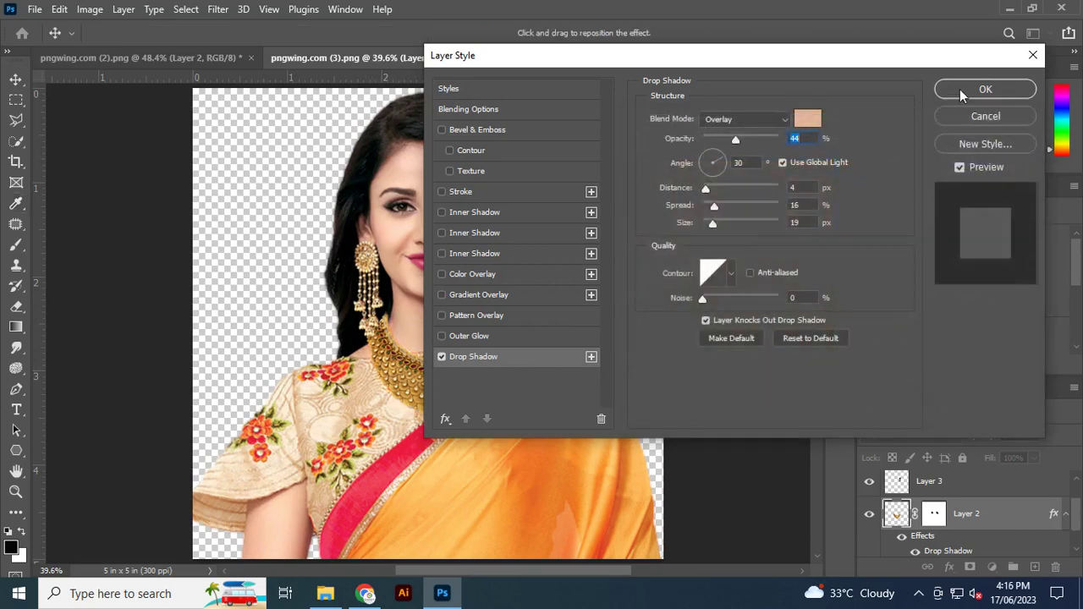
click(960, 89)
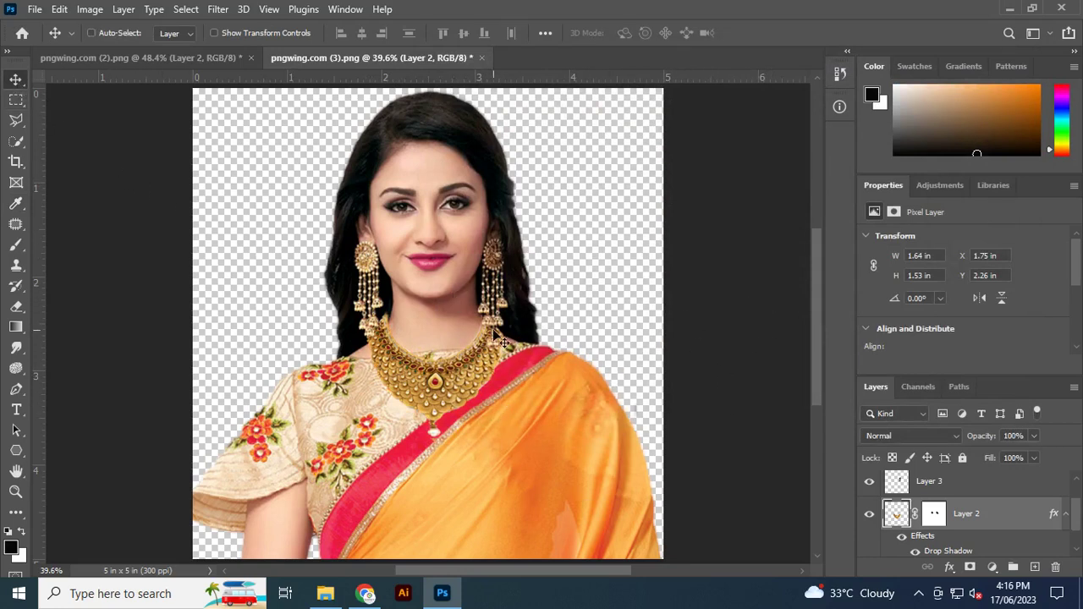
click(918, 593)
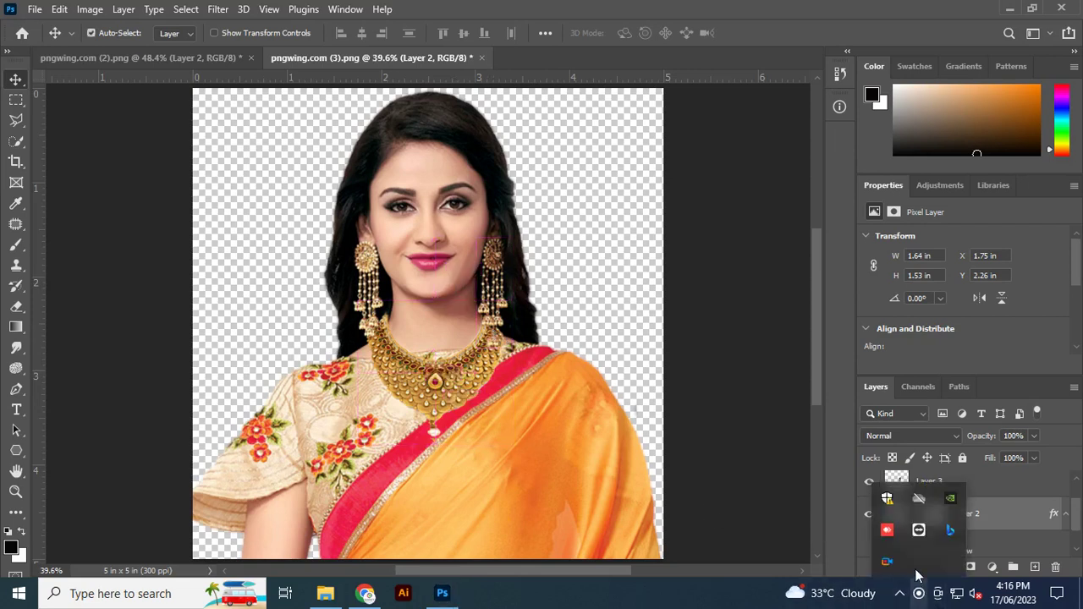